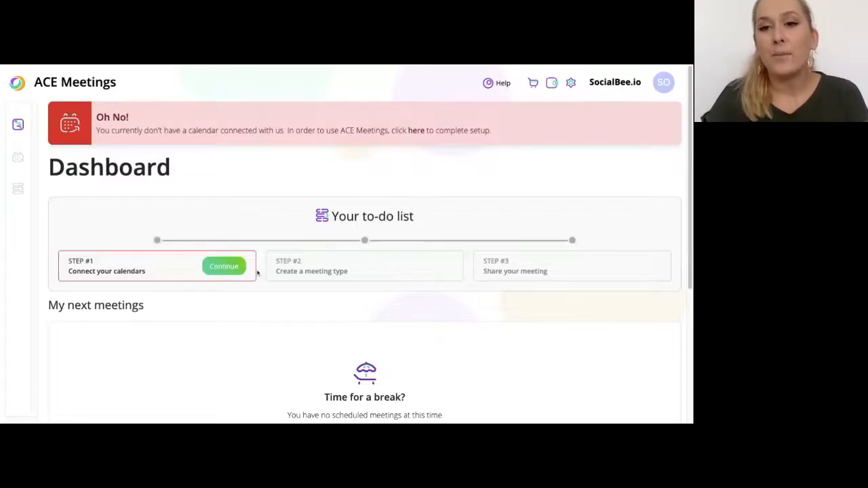
Go to Settings > Calendars and scroll to the Google, Office 365, iCloud and Outlook cards
click(571, 82)
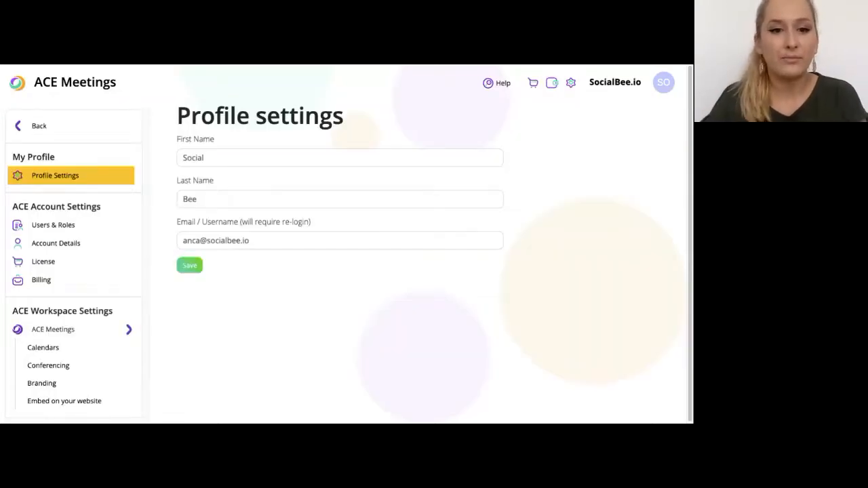
click(43, 349)
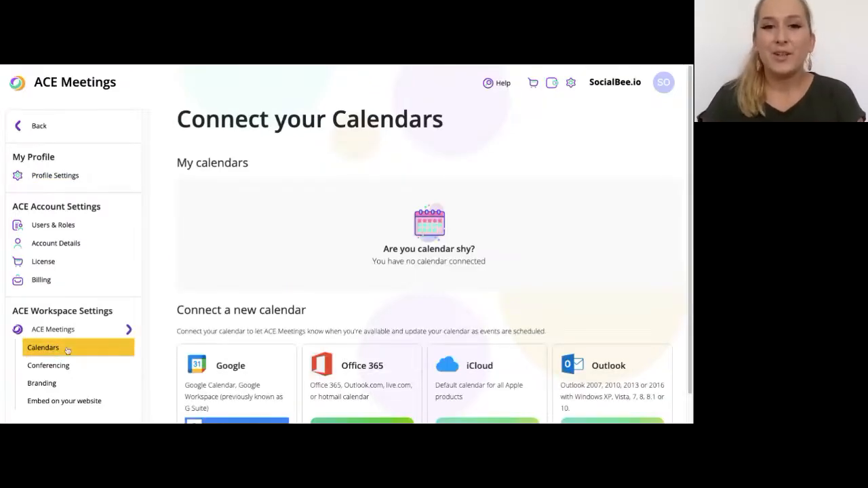
scroll(271, 337, down, 1)
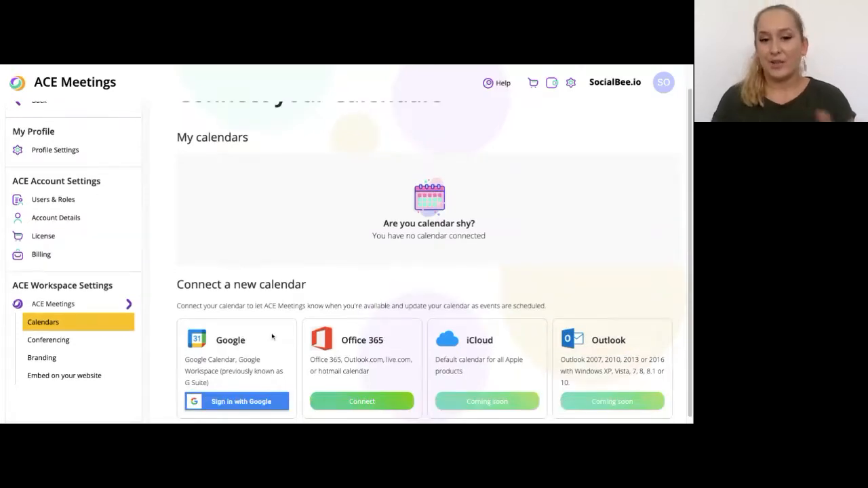
scroll(272, 337, down, 1)
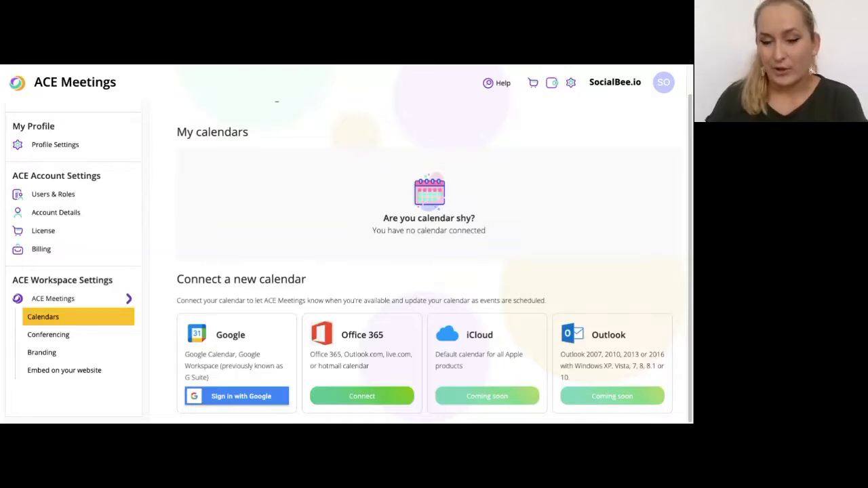
Sign in with Google, choose the account, and allow ACE access to its calendars
click(273, 398)
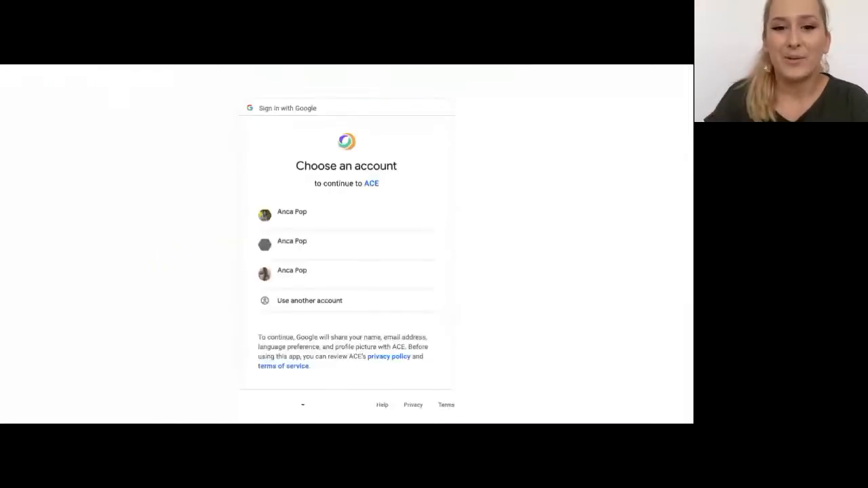
click(340, 250)
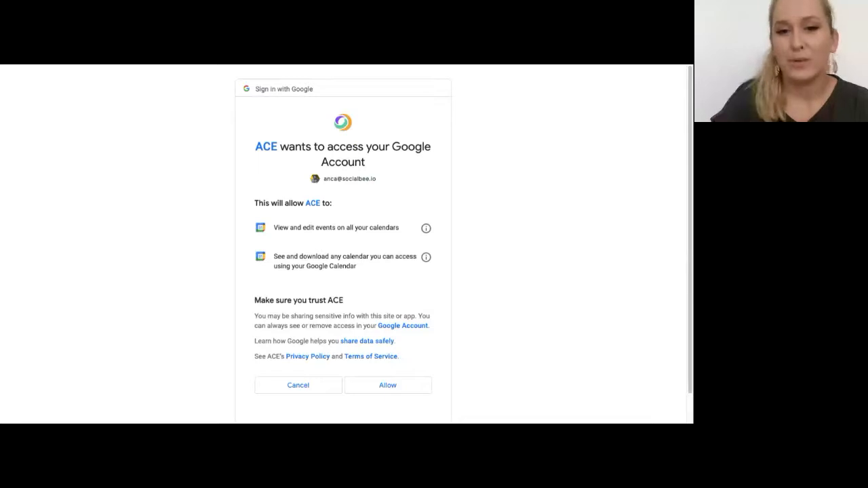
click(392, 387)
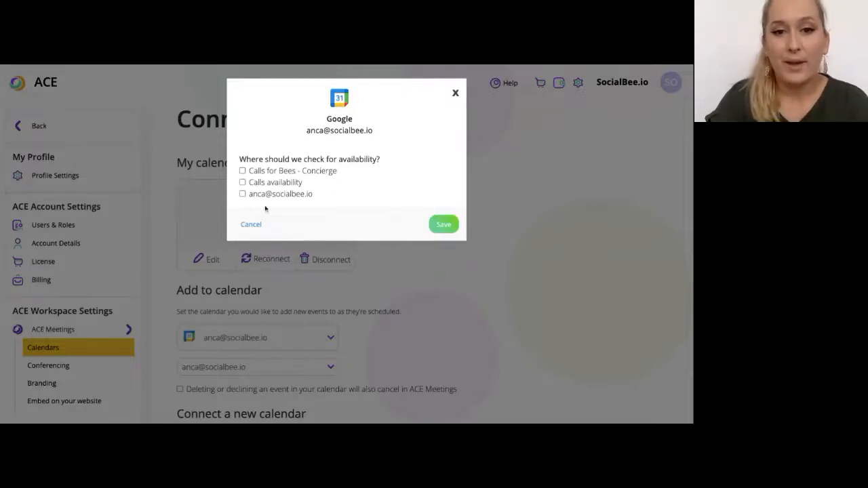
Tick the personal calendar for availability checks, save, and review the connected Google calendar
click(251, 195)
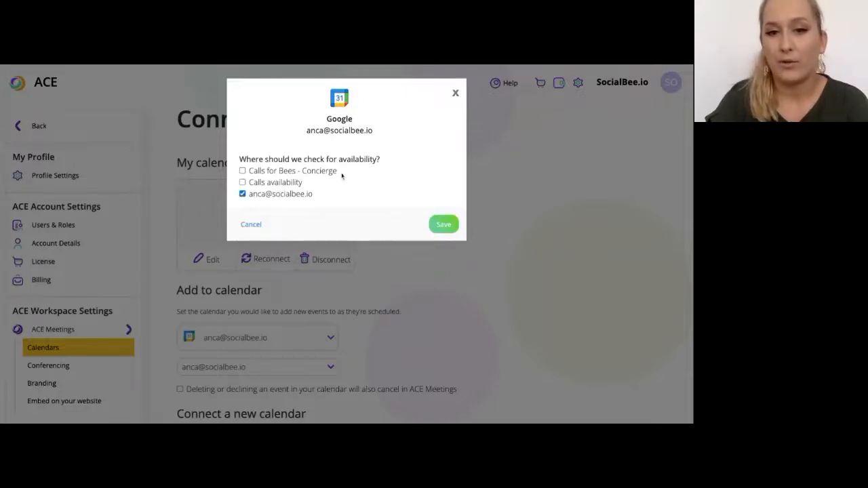
click(438, 225)
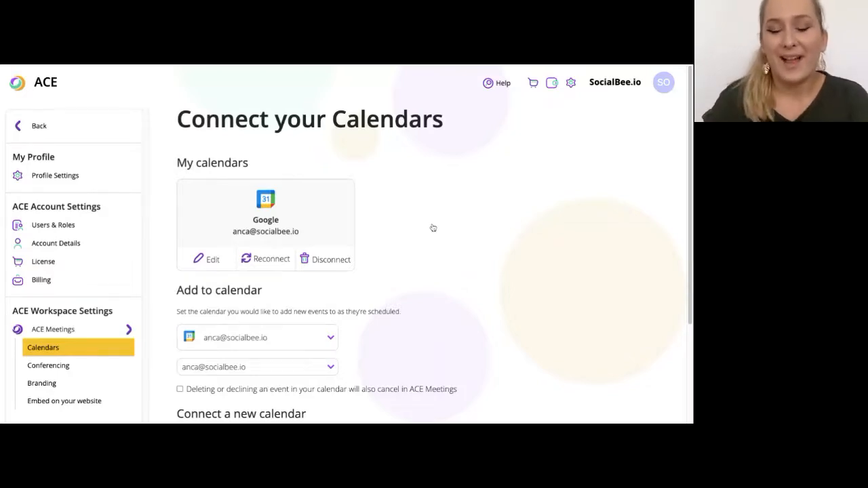
scroll(433, 228, down, 1)
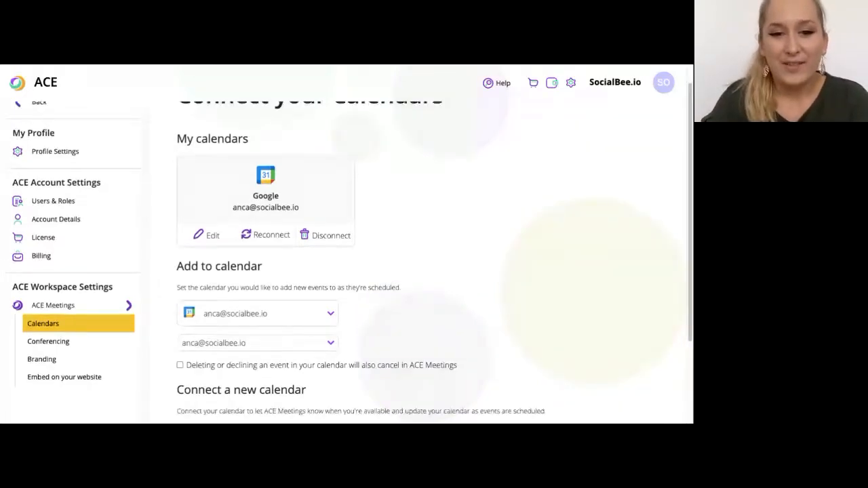
scroll(349, 262, down, 3)
scroll(326, 377, down, 1)
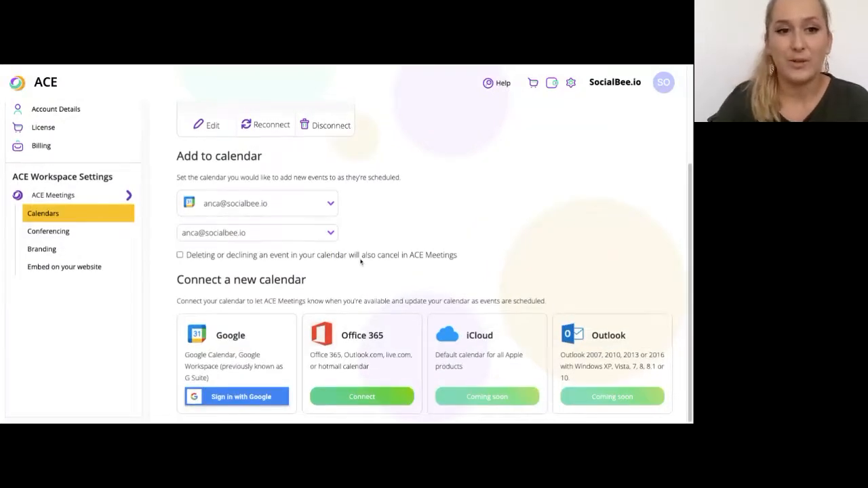
scroll(359, 253, up, 3)
scroll(365, 256, up, 2)
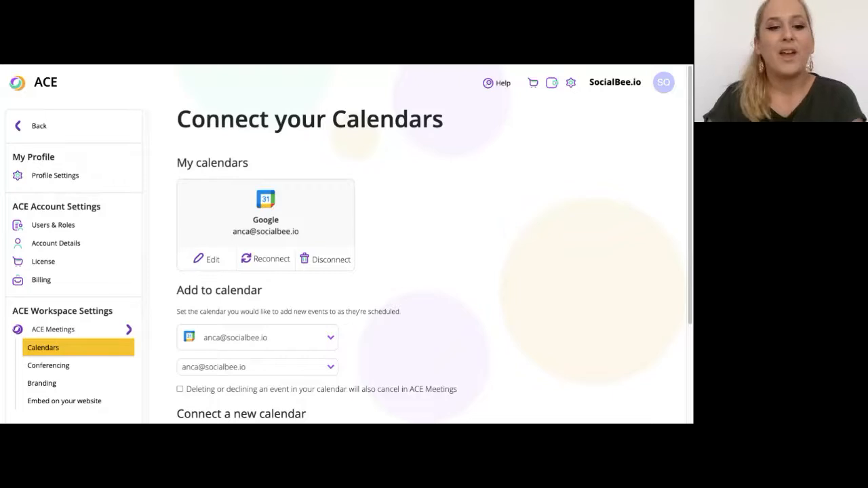
scroll(346, 264, down, 1)
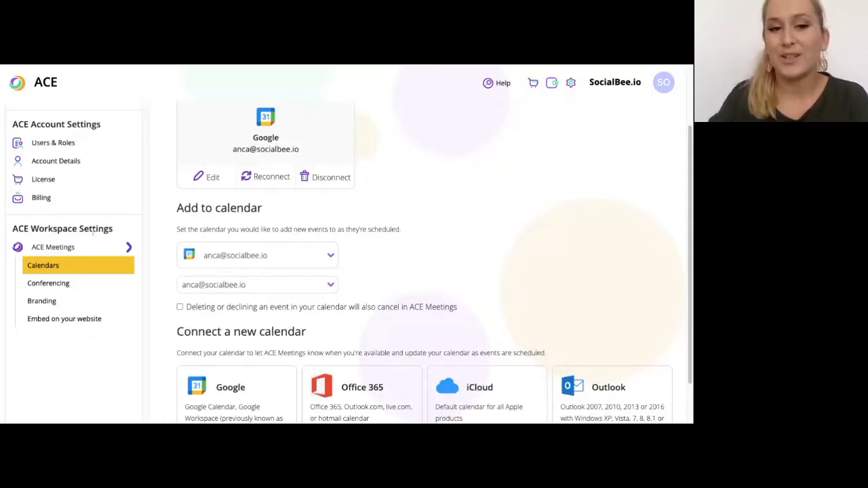
Connect a Zoom account under Conferencing alongside Google Meet, then move on to Branding settings
click(68, 284)
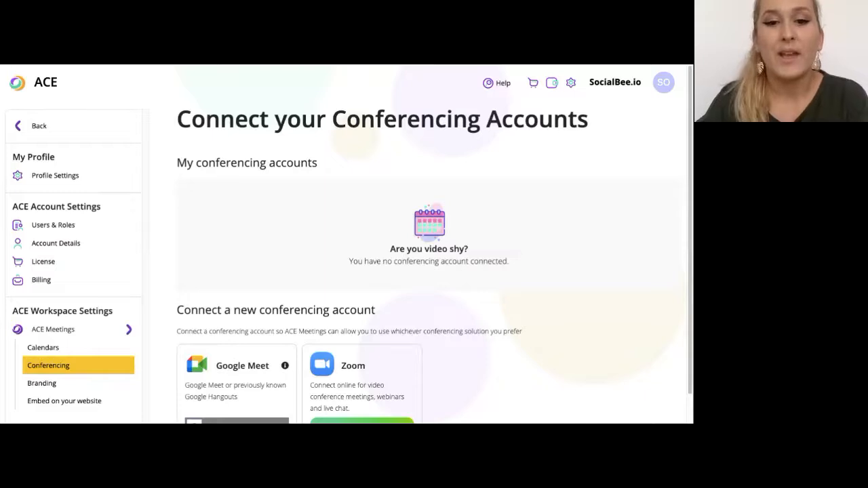
scroll(287, 231, down, 1)
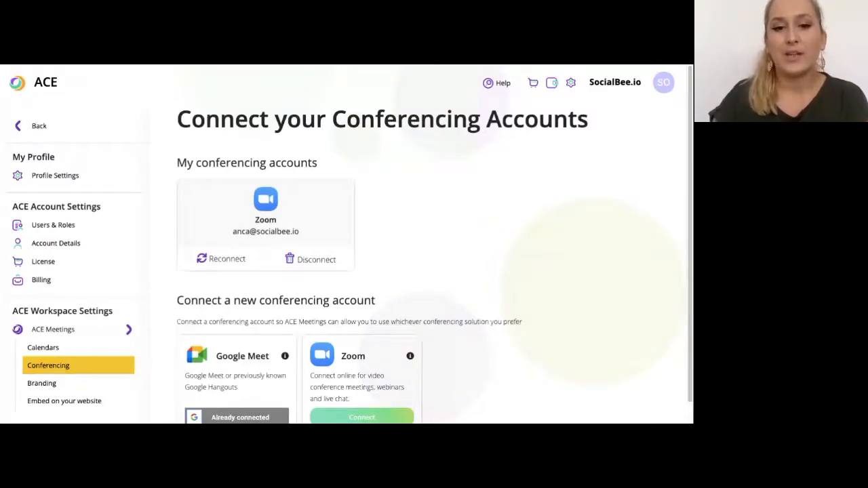
scroll(218, 256, down, 1)
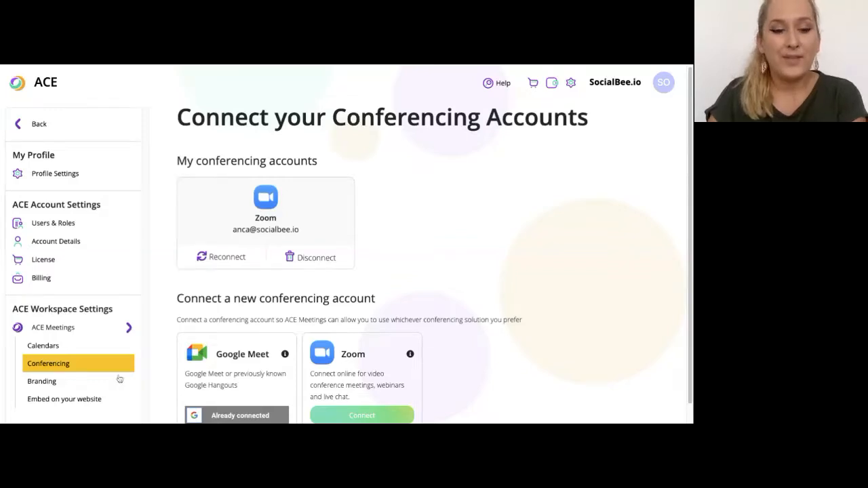
scroll(119, 380, down, 1)
click(65, 378)
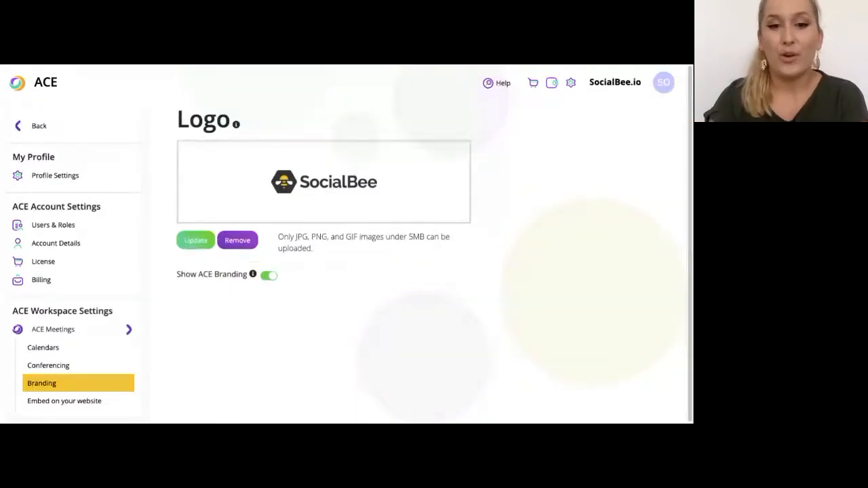
Switch Show ACE Branding off and back on, then view Account Details
click(269, 276)
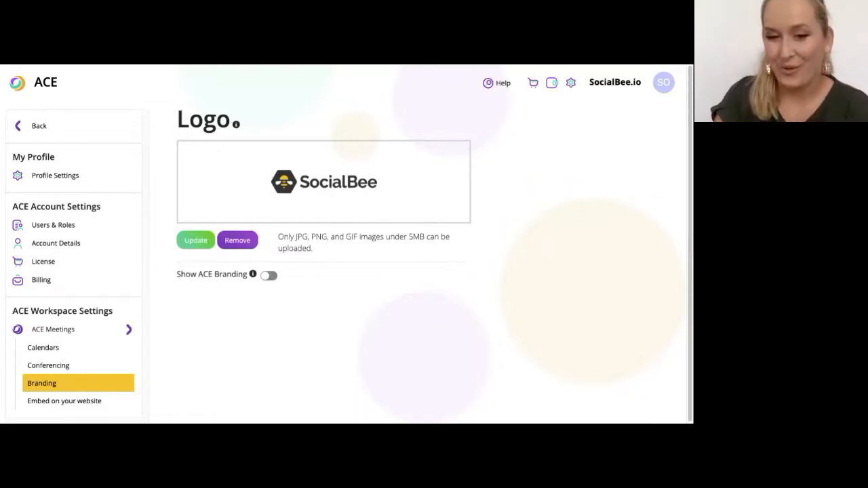
click(269, 275)
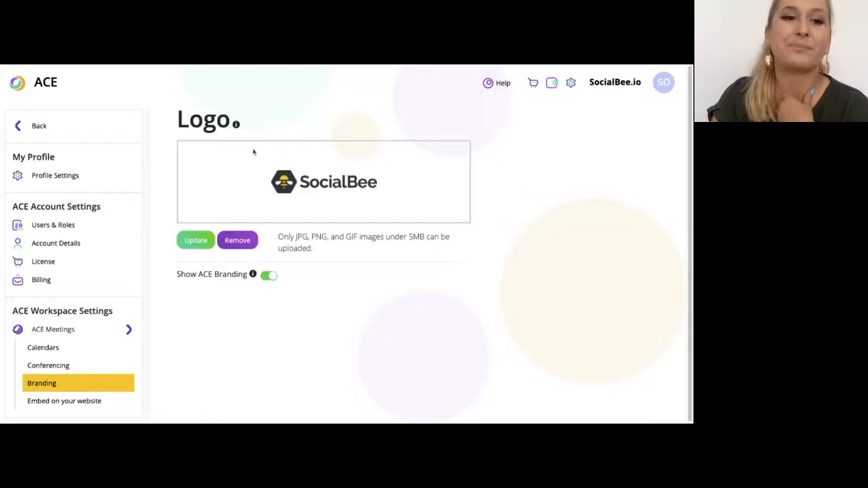
click(77, 245)
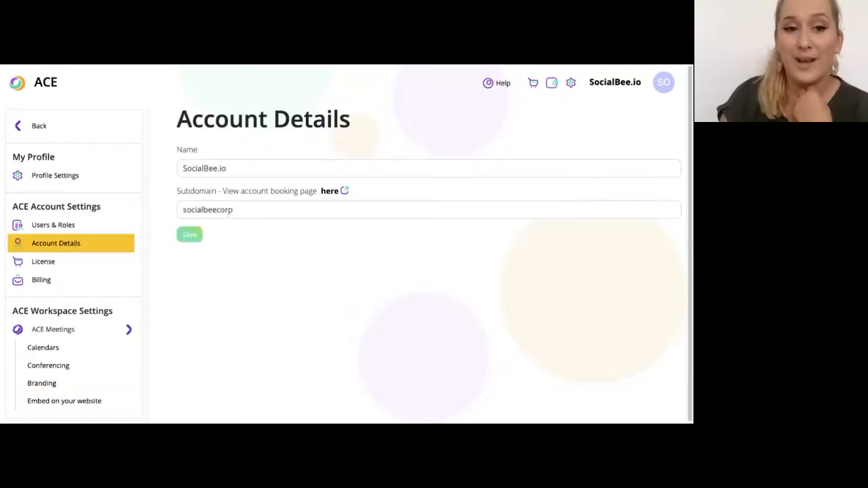
Inspect the booking Subdomain field, then view the Users & Roles member list
click(295, 210)
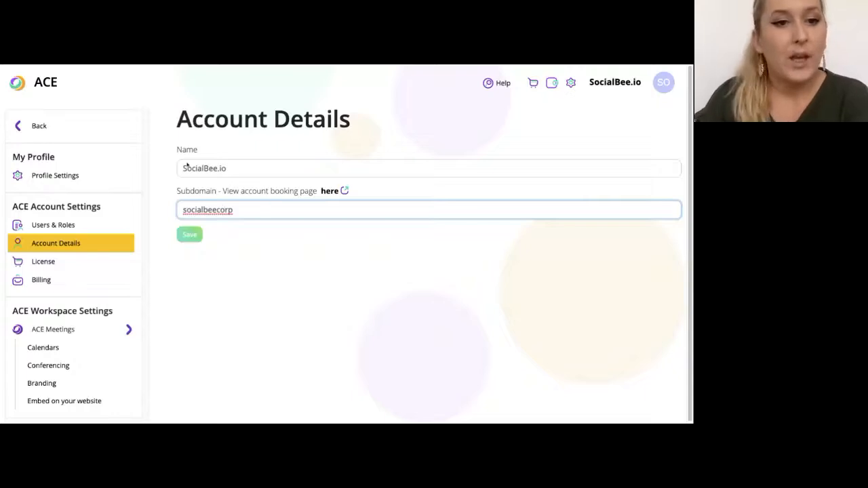
click(99, 229)
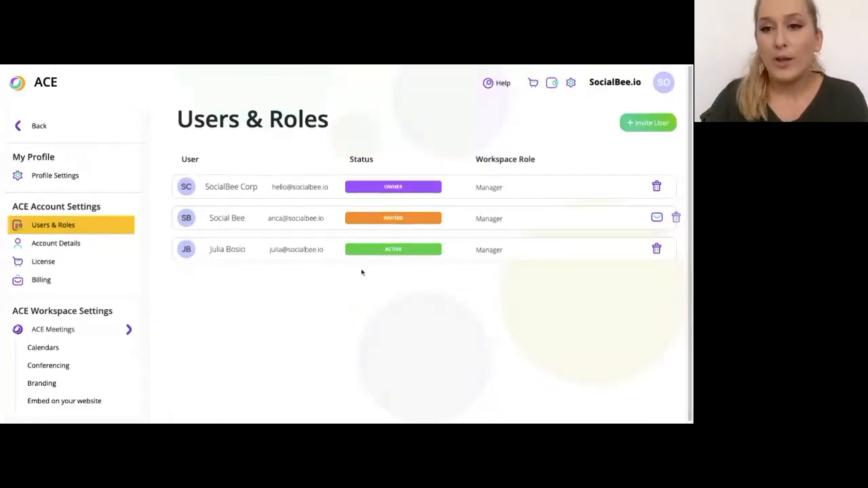
click(639, 125)
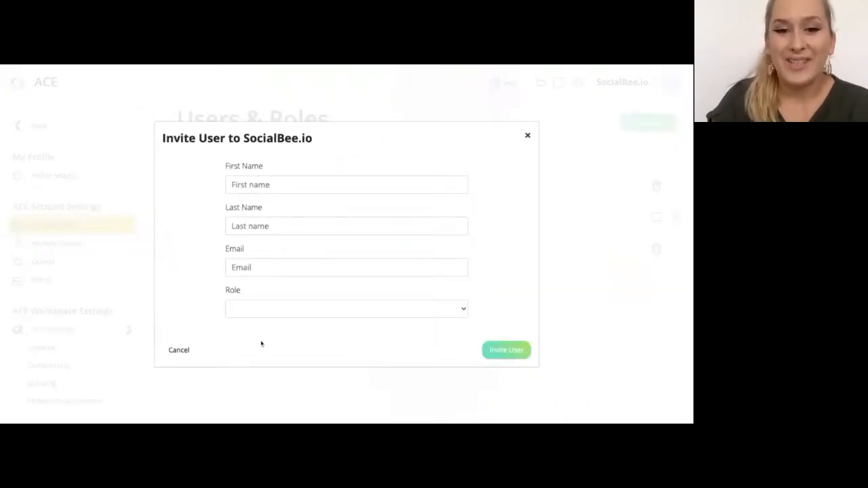
click(263, 316)
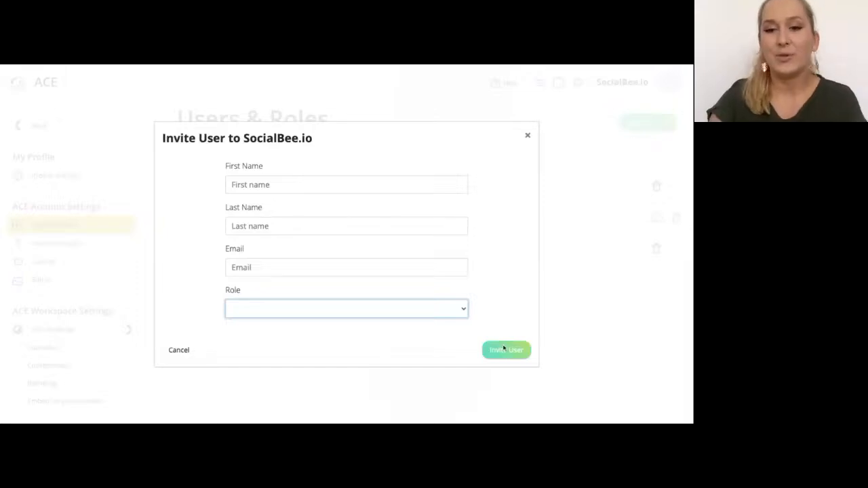
click(527, 136)
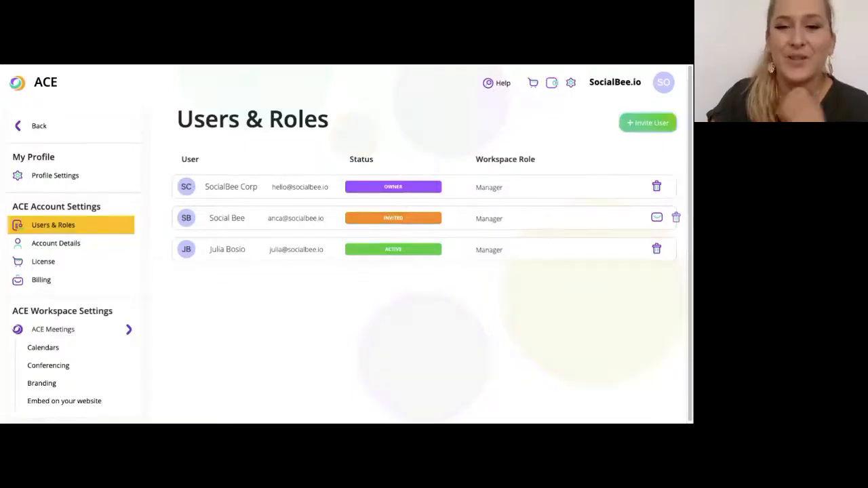
Return to the Dashboard, where the calendar-connection task now shows complete
click(51, 83)
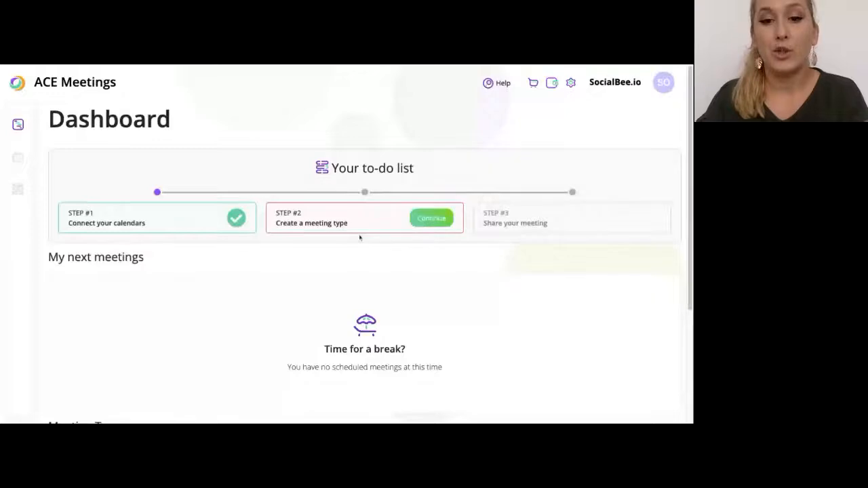
Open Meeting Types and review the empty personal list and the SocialBee Support Calls team type
click(436, 220)
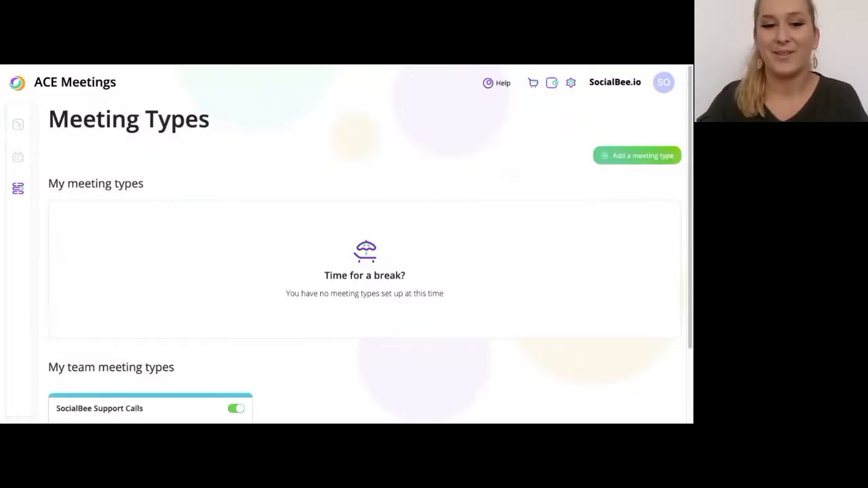
scroll(248, 212, down, 2)
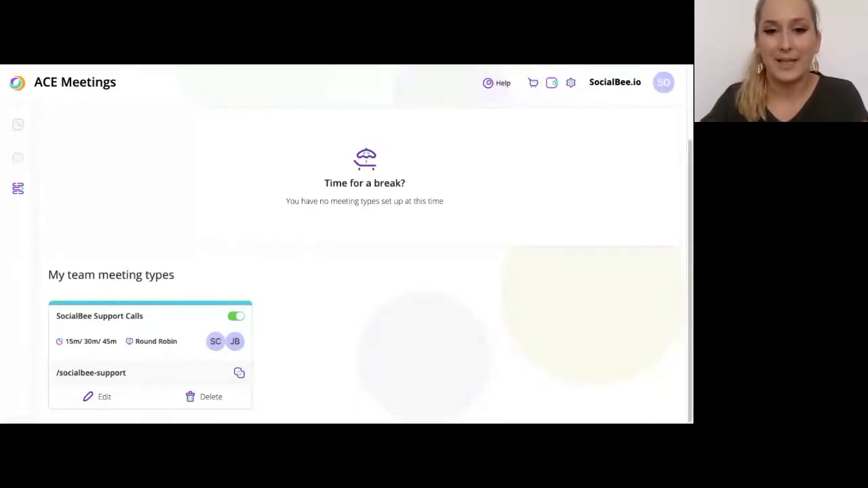
scroll(183, 339, up, 2)
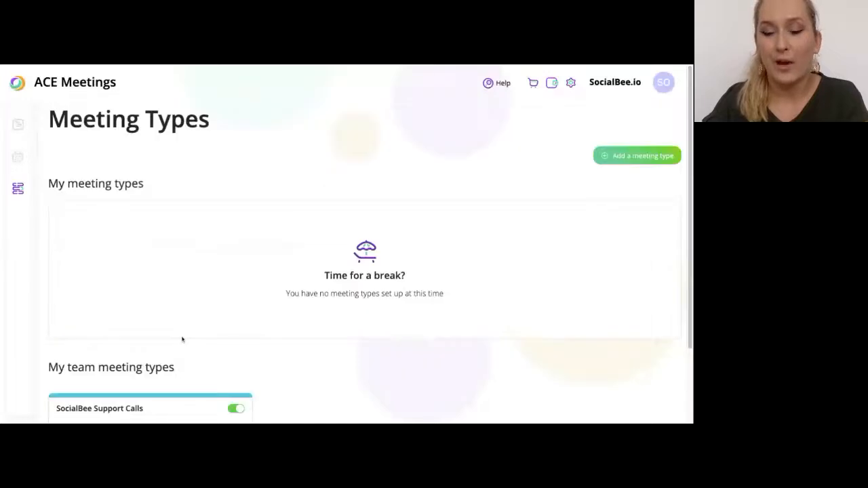
Add a Round Robin meeting type, opening its blank form with both team members participating
click(643, 156)
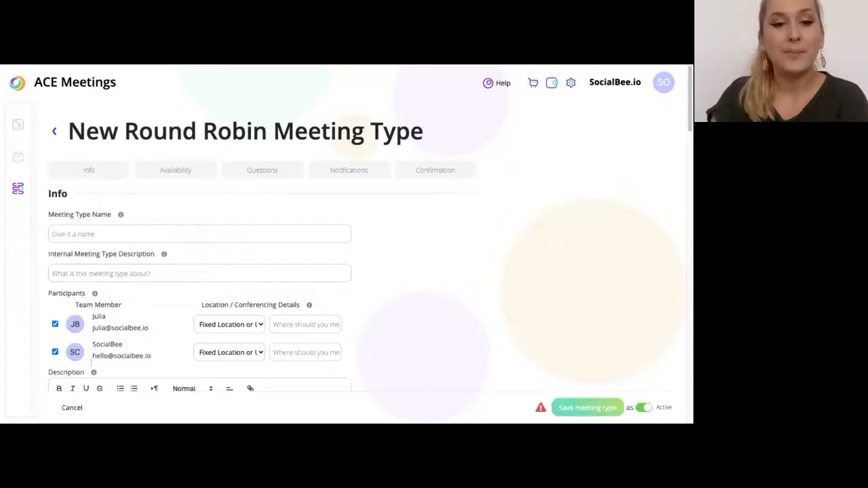
scroll(151, 333, down, 3)
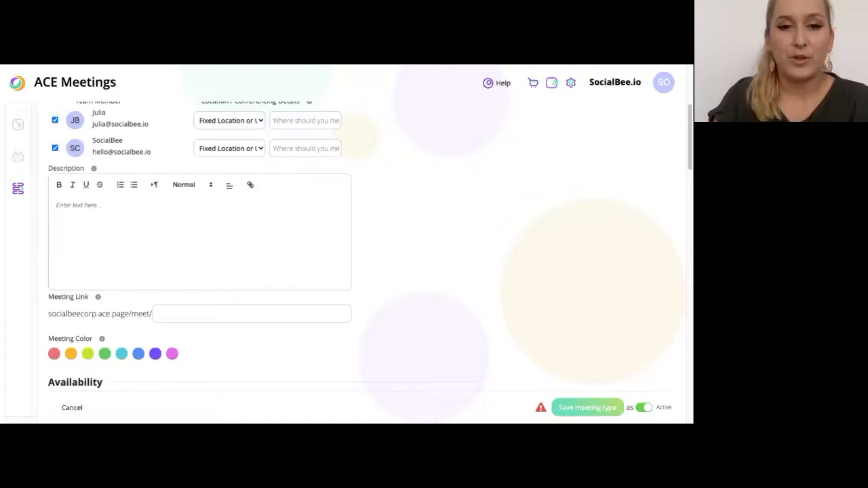
click(249, 120)
click(232, 154)
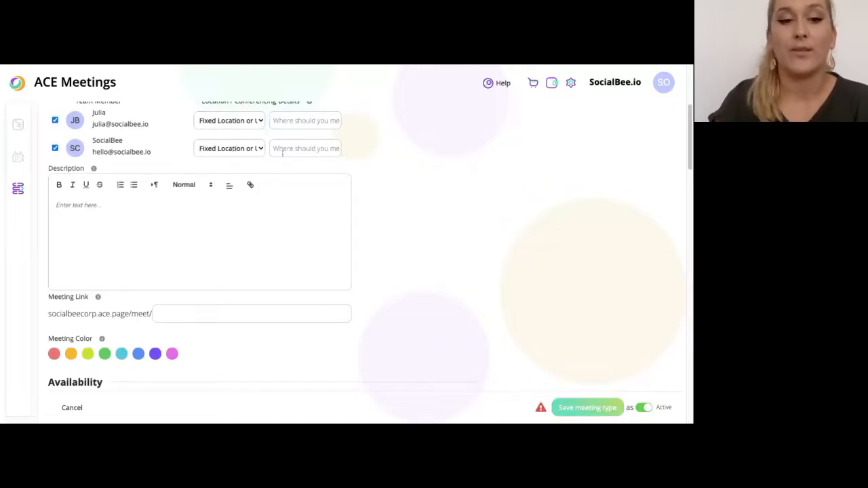
scroll(282, 160, down, 1)
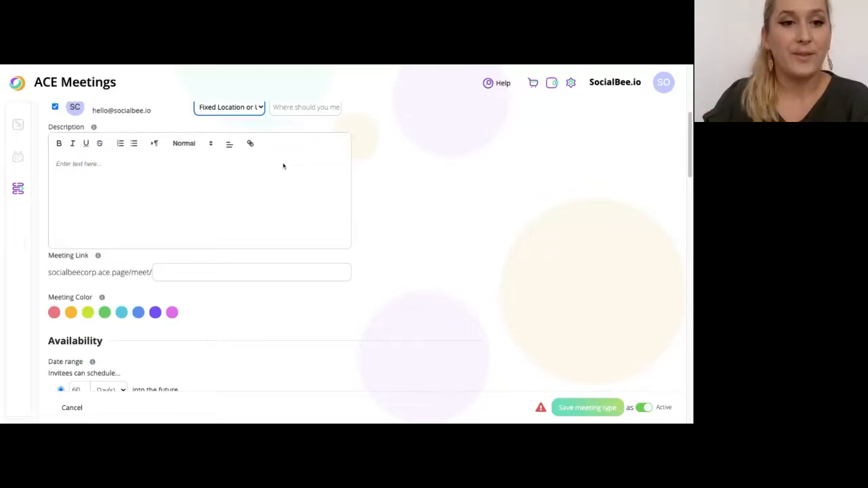
scroll(283, 167, down, 7)
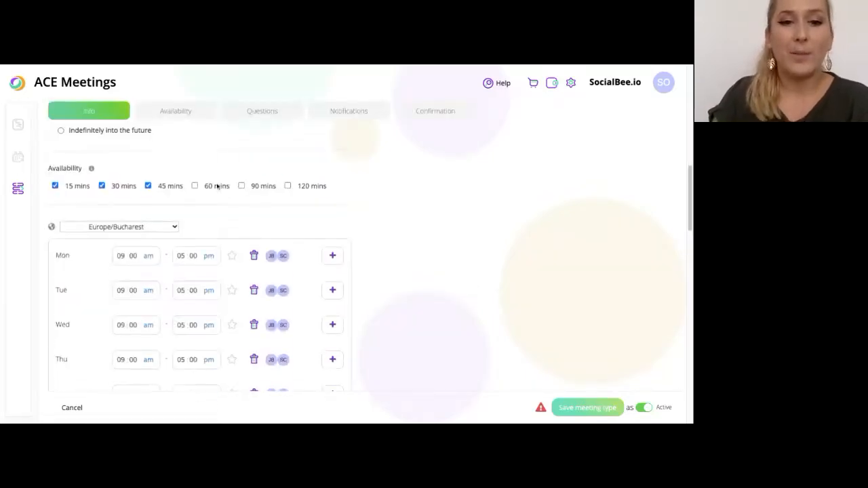
Make Monday's 9–5 slot available to the first team member only
scroll(192, 170, up, 2)
scroll(240, 219, down, 4)
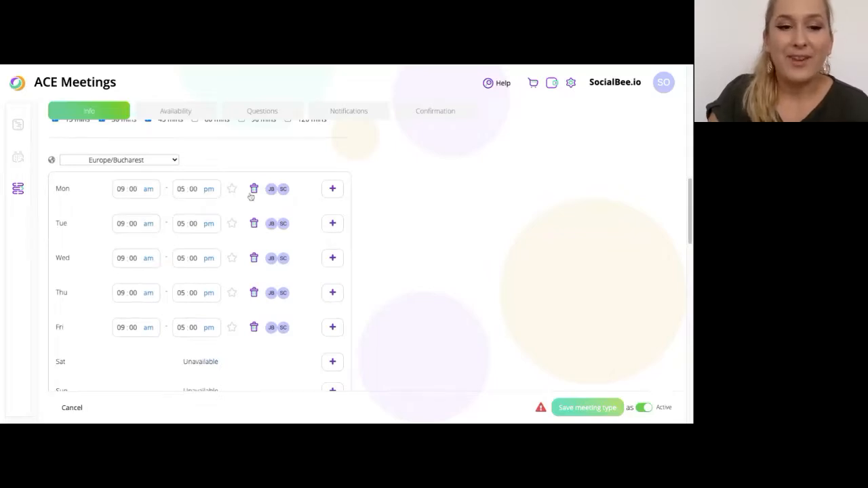
scroll(228, 222, down, 2)
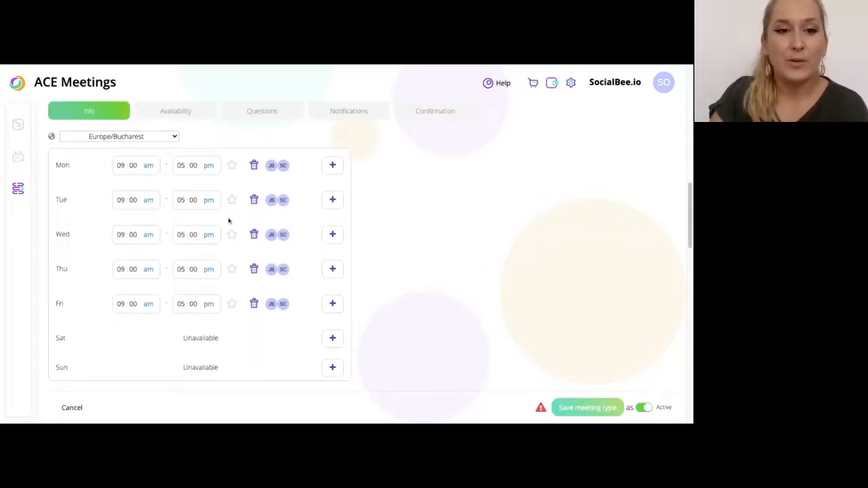
scroll(228, 220, down, 1)
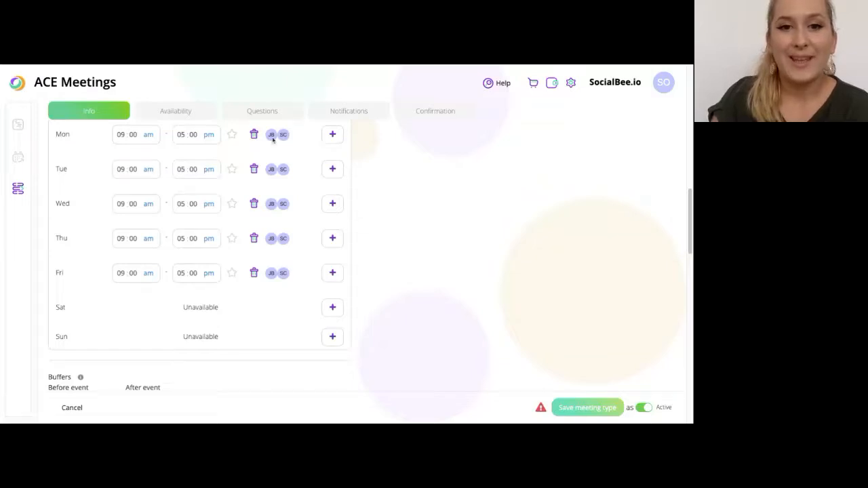
click(333, 136)
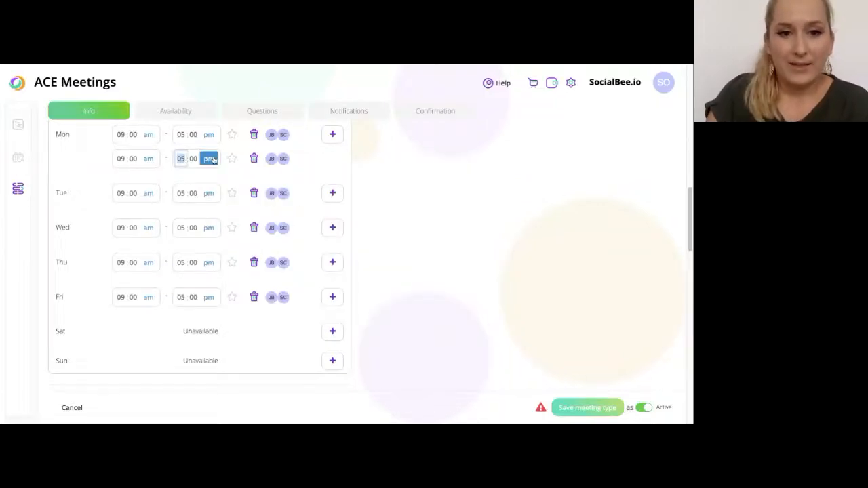
click(283, 160)
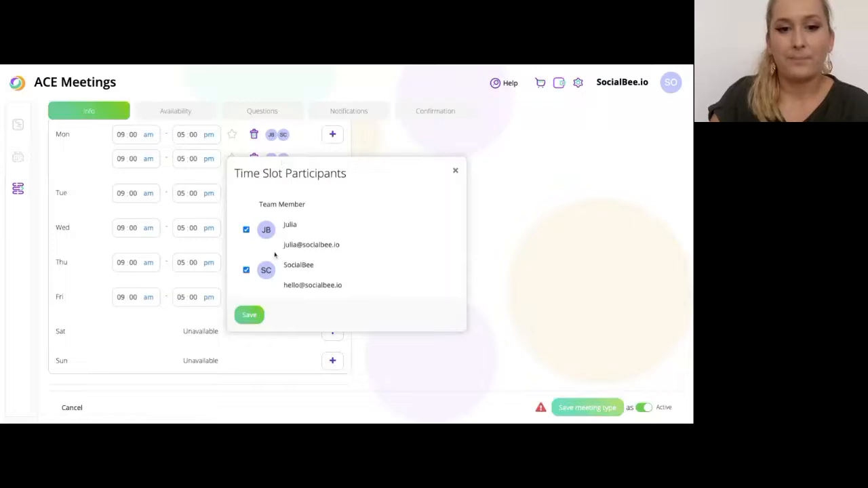
click(247, 272)
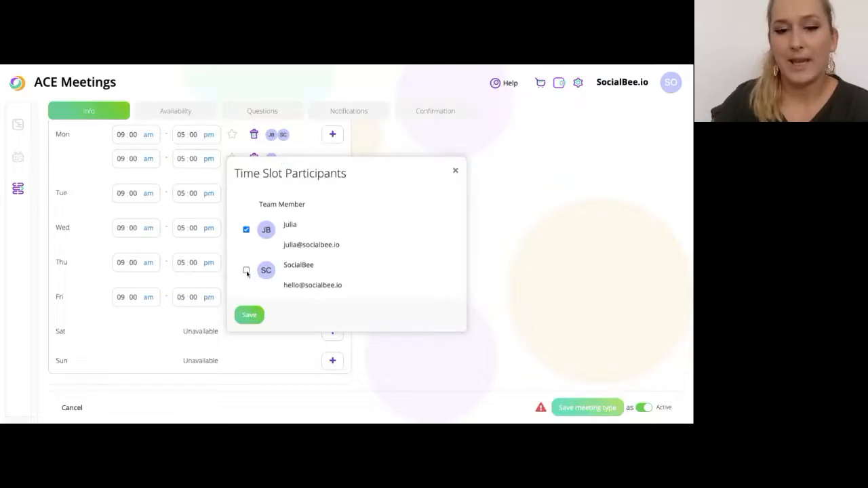
click(252, 322)
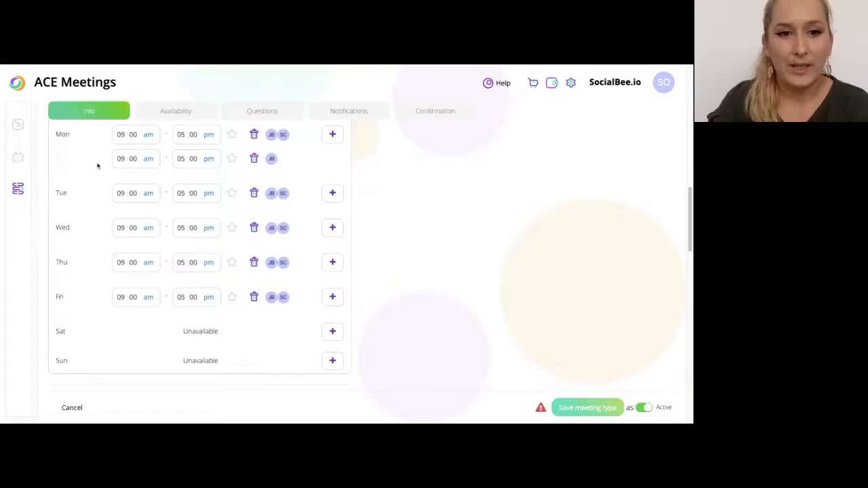
click(254, 134)
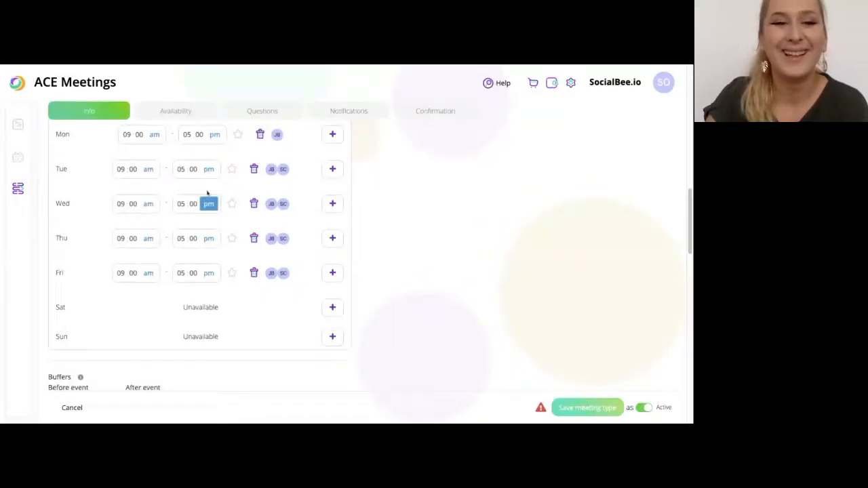
Make Tuesday's 9–5 slot available to the second team member only
click(282, 171)
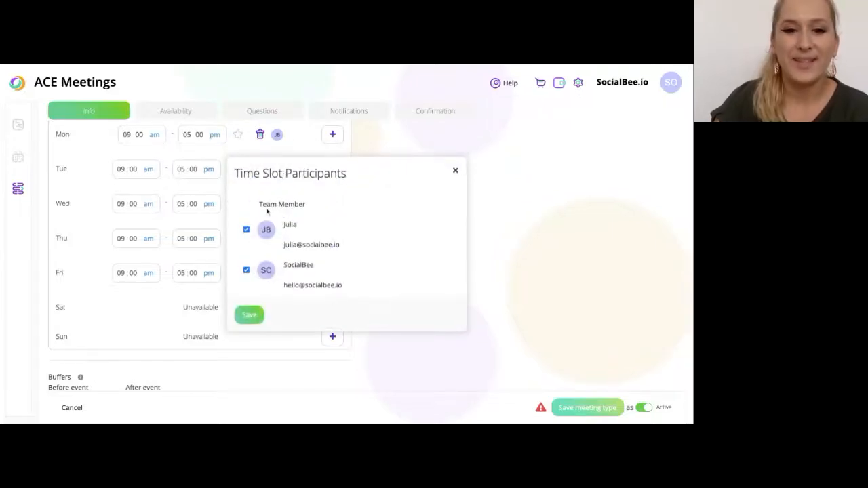
click(246, 231)
click(251, 314)
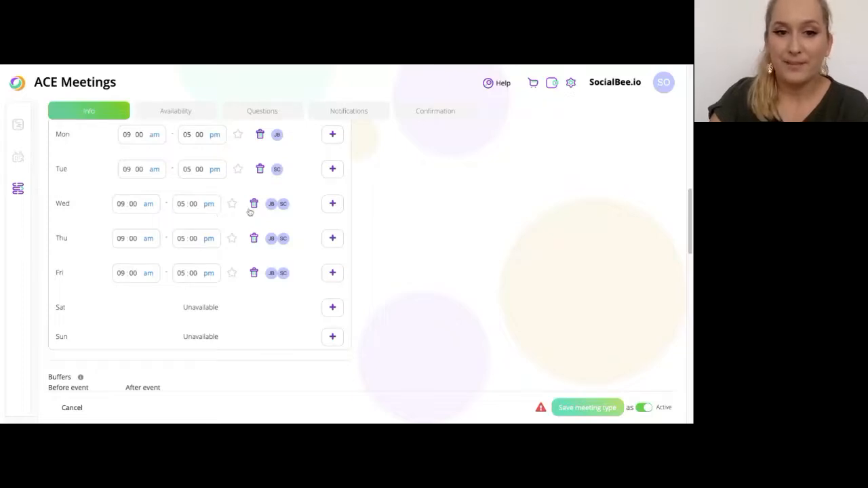
End Wednesday's first slot at 12 and remove the second team member from it
click(181, 204)
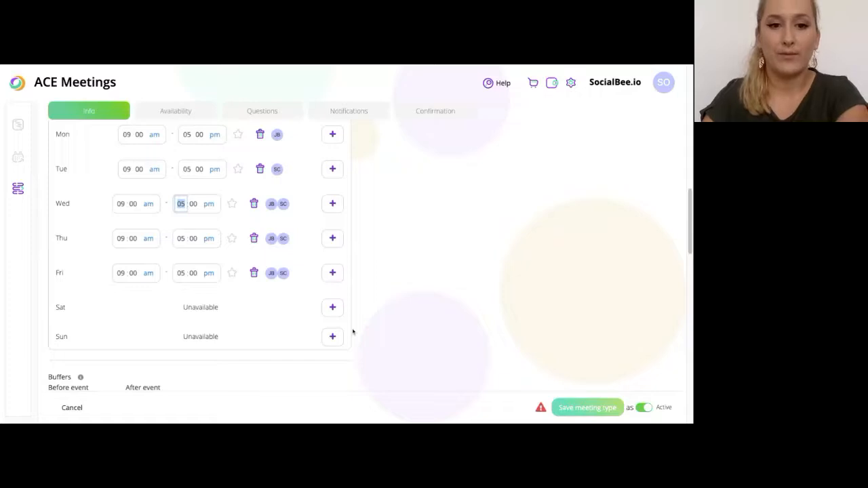
text(11)
key(BackSpace)
text(2)
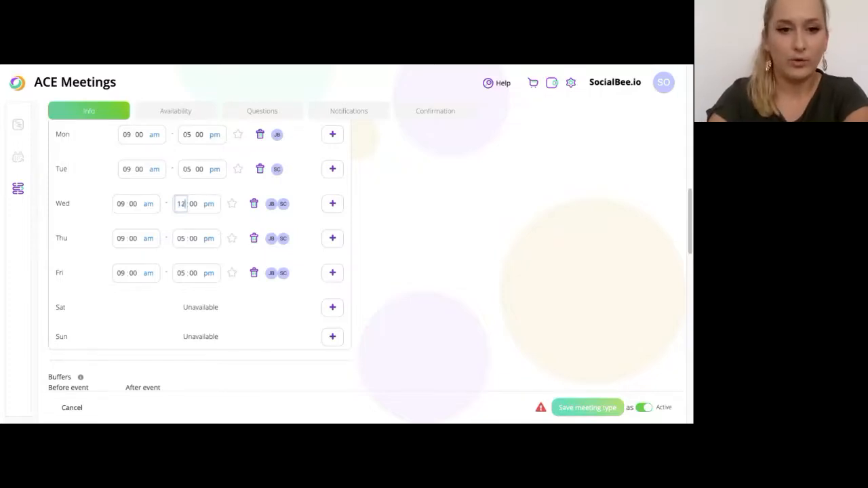
click(282, 206)
click(246, 270)
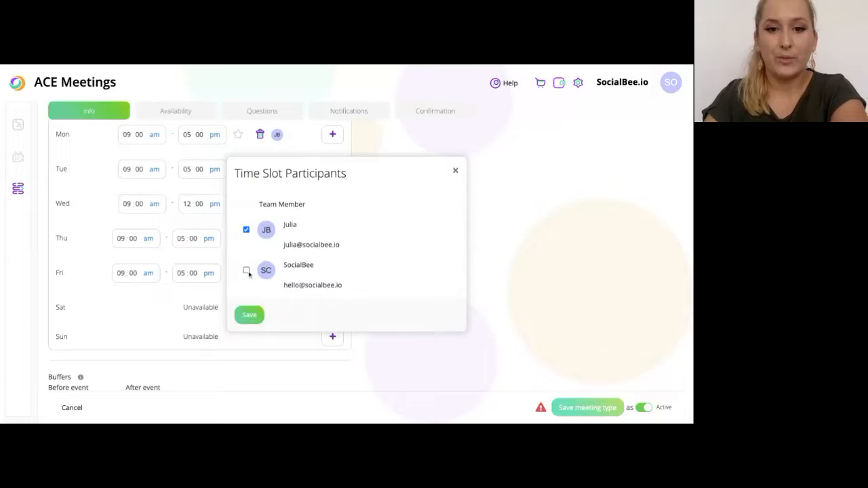
click(250, 315)
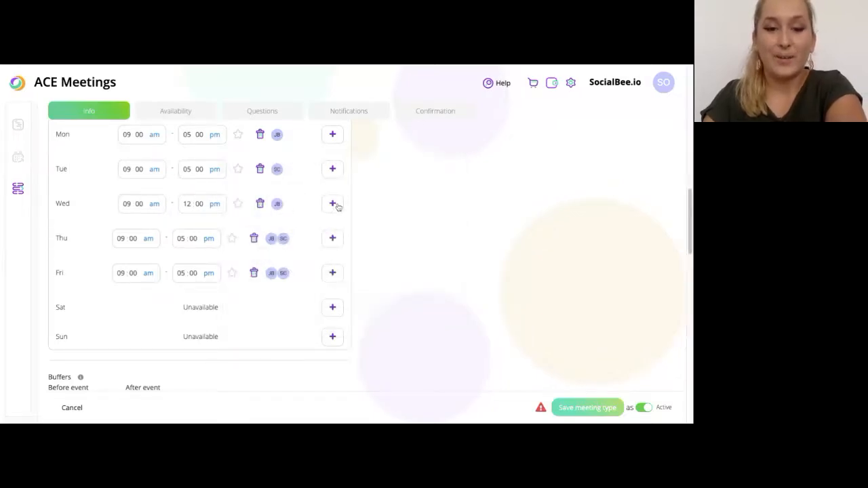
Add a Wednesday slot starting at 12 pm with only the second team member
click(332, 203)
click(120, 228)
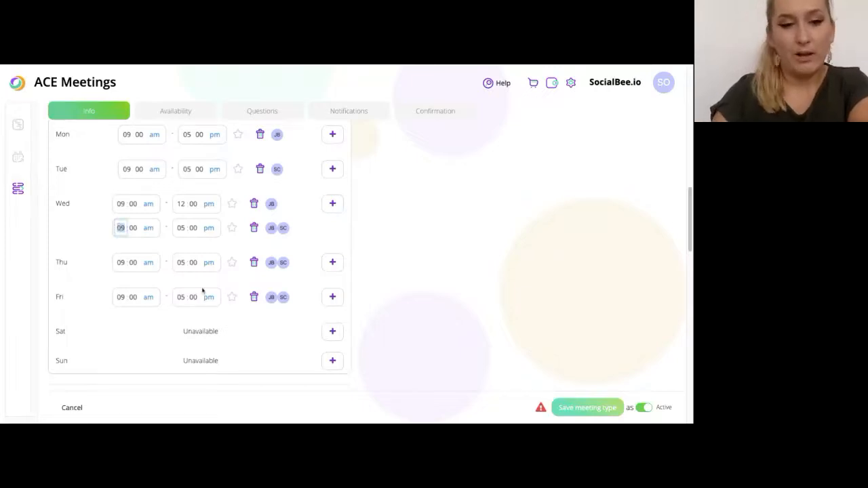
text(12)
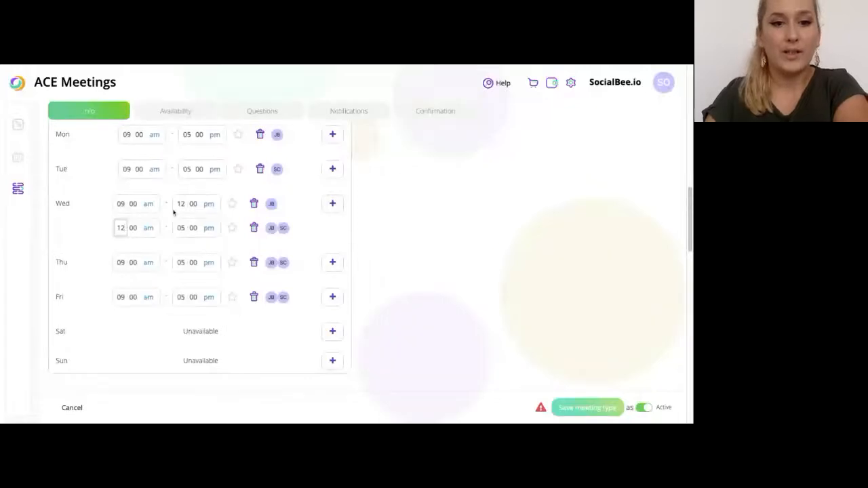
click(147, 230)
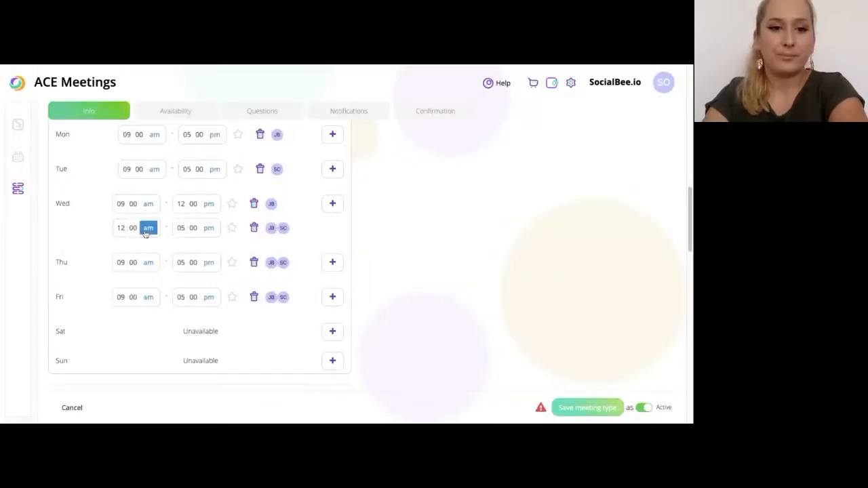
text(p)
click(277, 228)
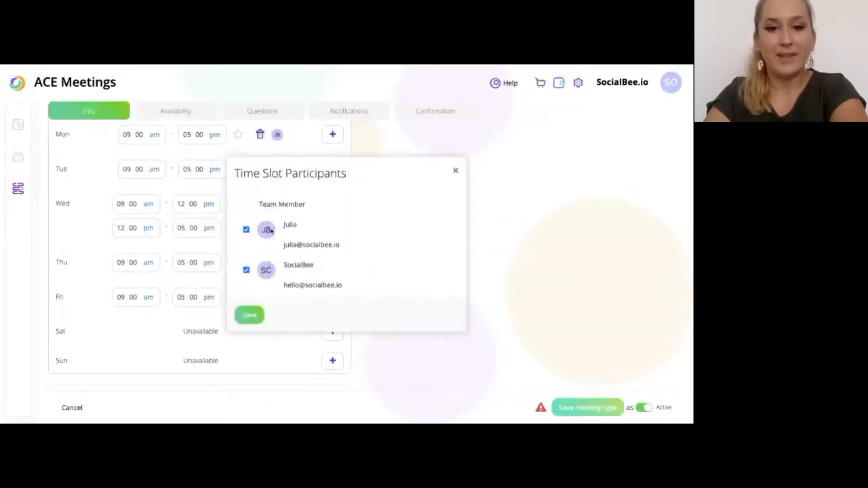
click(247, 230)
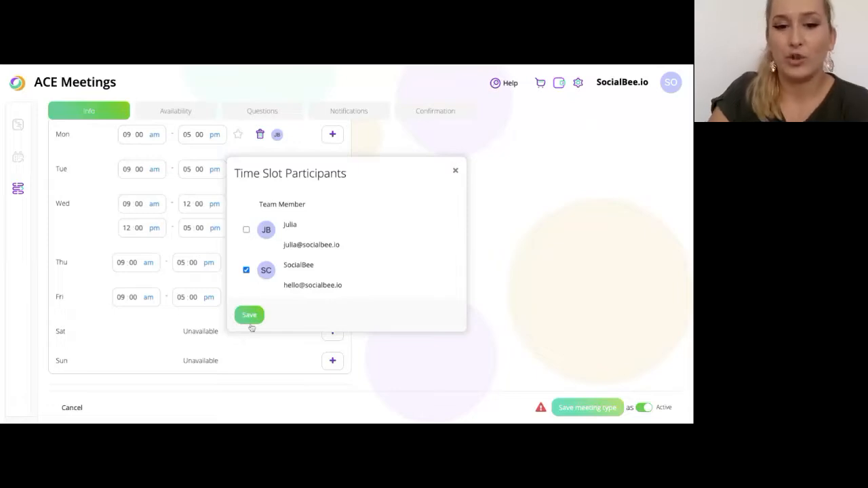
click(250, 315)
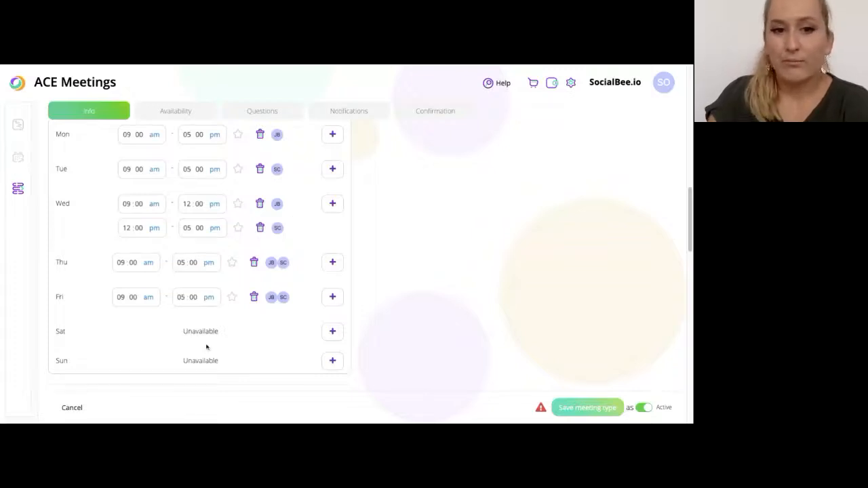
Star the Mon and Tue rows in the weekday hours list
scroll(136, 164, up, 1)
scroll(135, 164, up, 1)
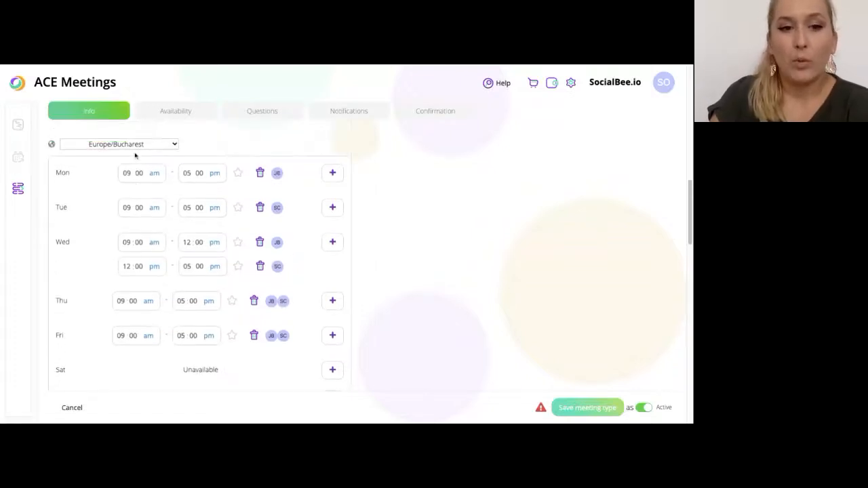
scroll(108, 312, down, 3)
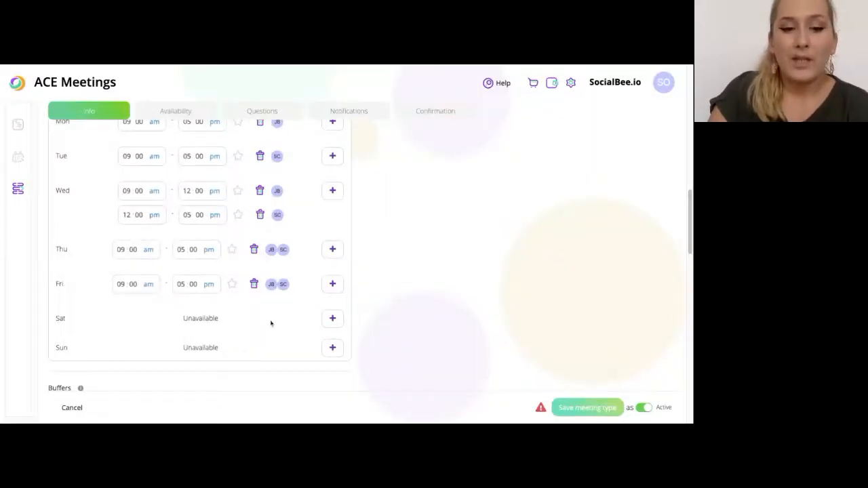
scroll(277, 264, up, 1)
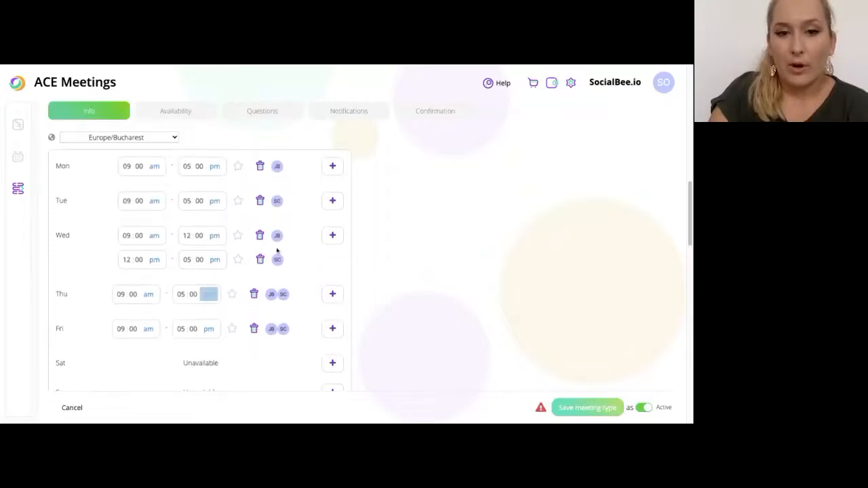
scroll(270, 296, down, 1)
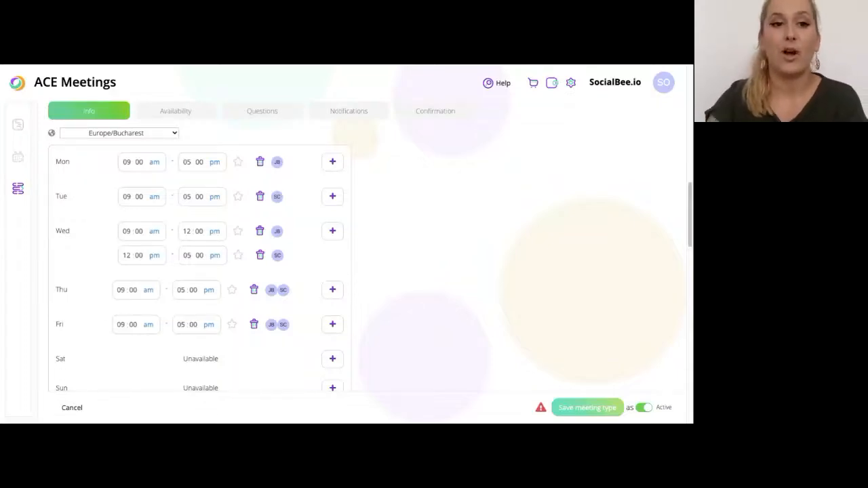
click(239, 166)
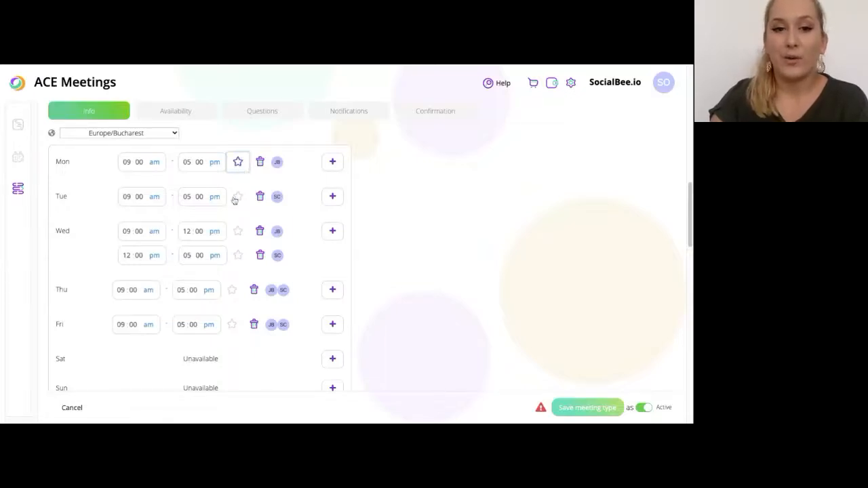
click(237, 198)
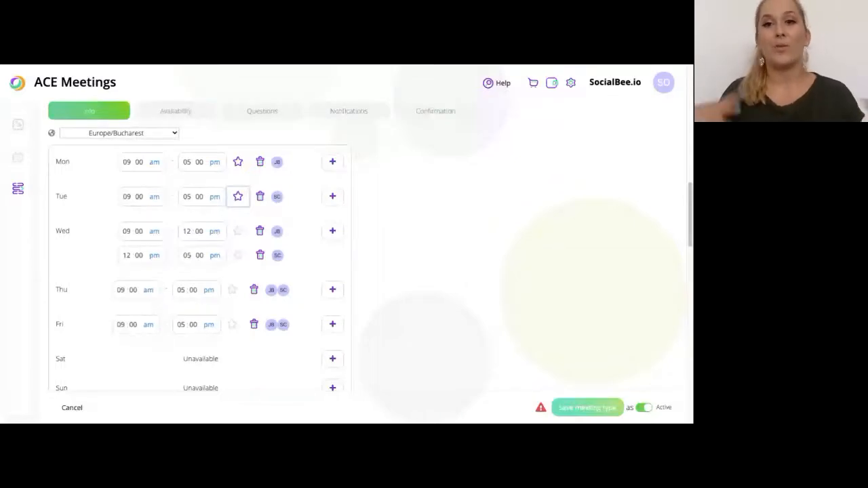
scroll(204, 314, down, 3)
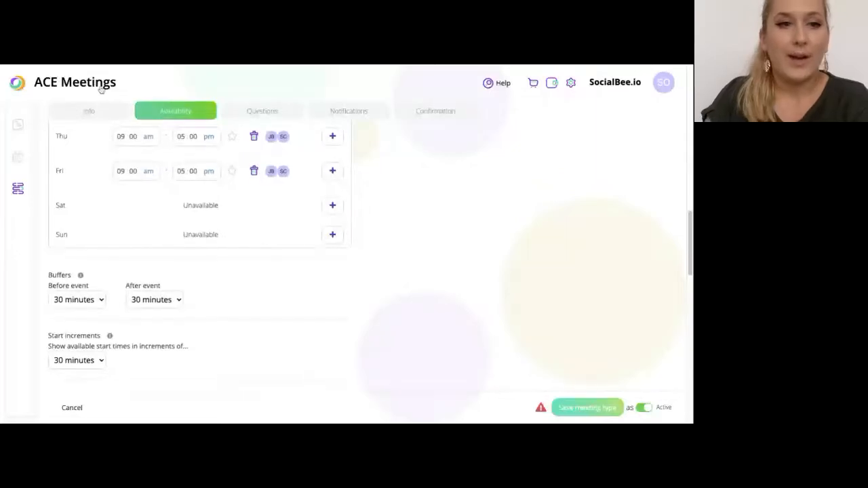
Close the meeting type editor without saving and begin adding a new meeting type
click(1, 66)
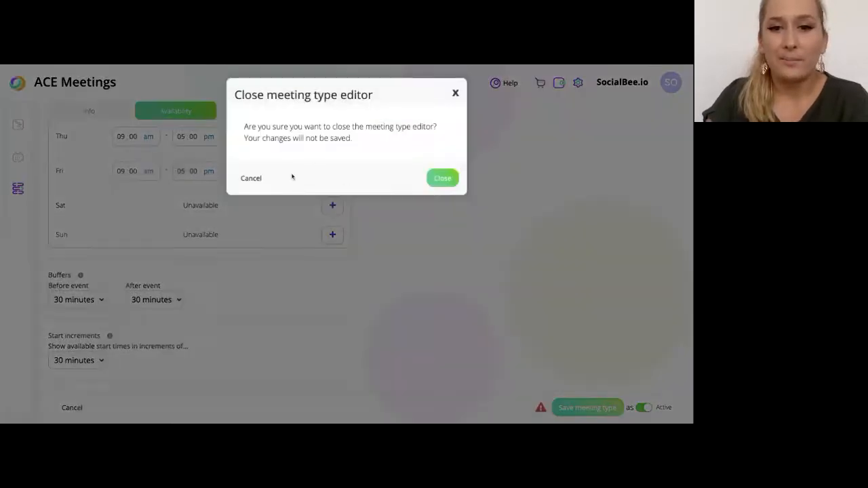
click(444, 185)
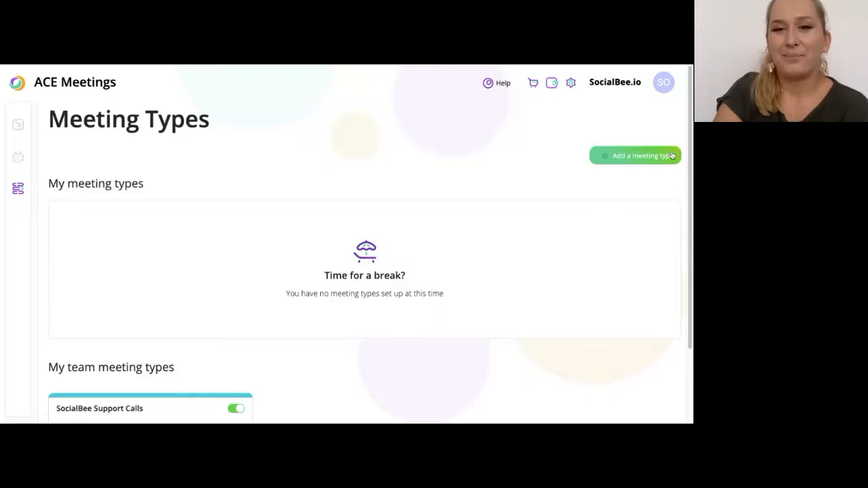
click(670, 156)
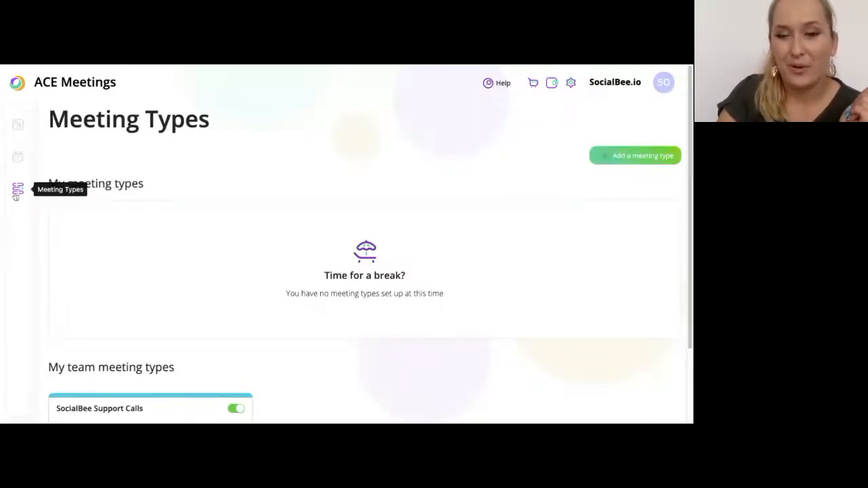
click(672, 162)
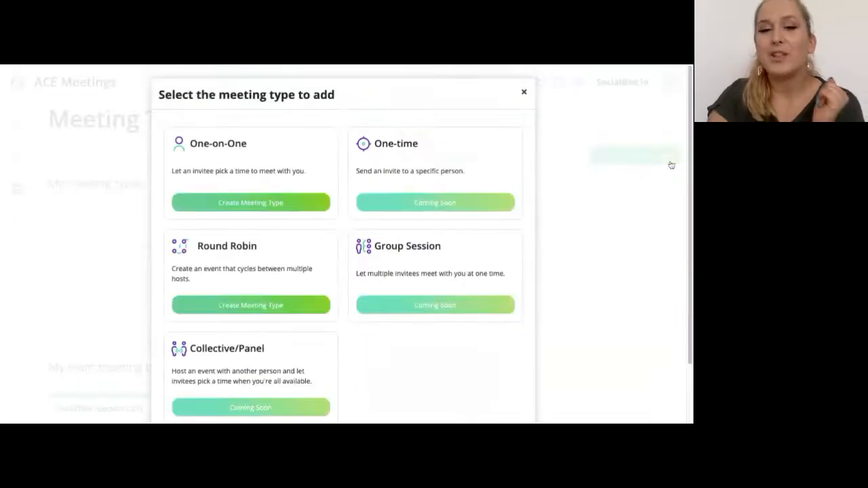
Create a One-on-One meeting type, opening its blank Info form
click(246, 206)
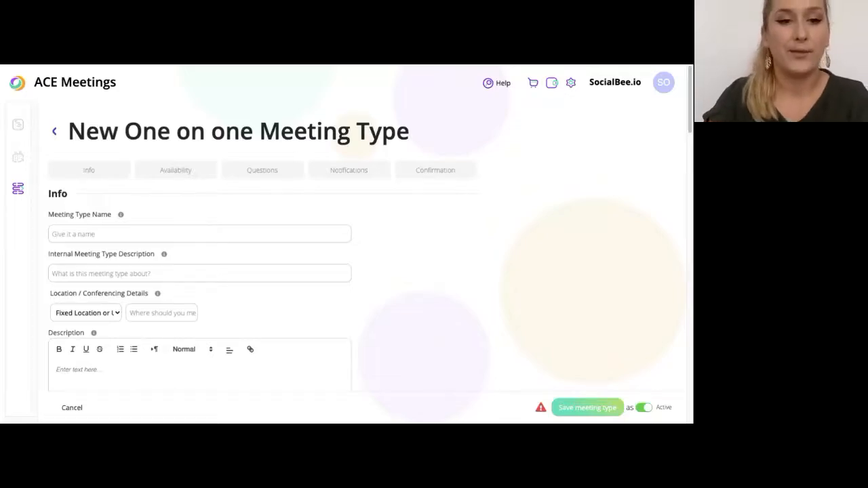
scroll(346, 272, down, 1)
scroll(251, 251, up, 1)
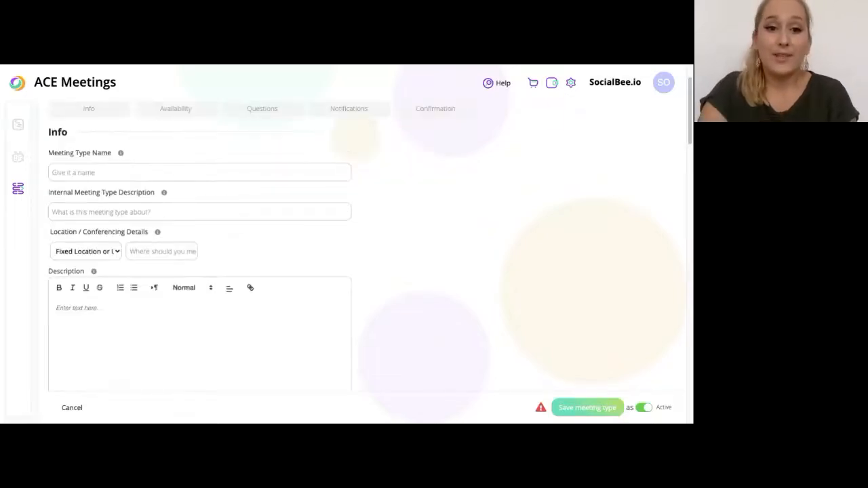
scroll(196, 192, up, 2)
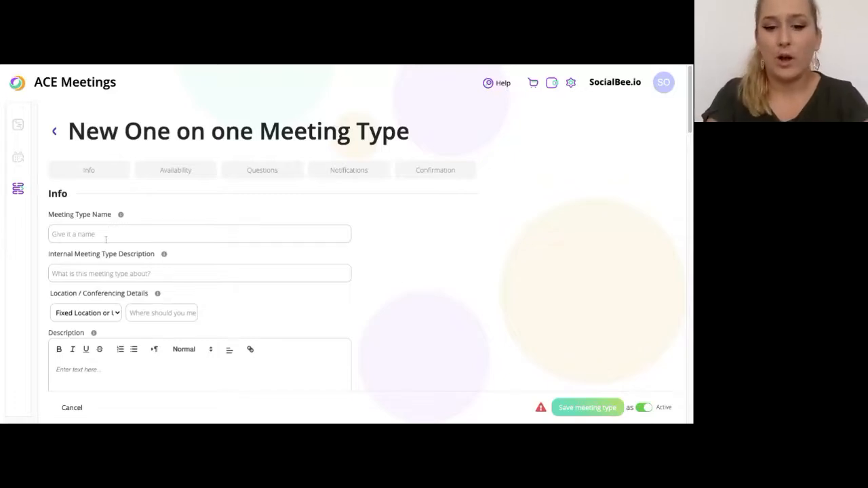
Name the type 'Success calls' with internal note 'sales calls' and a Zoom location
text(Su)
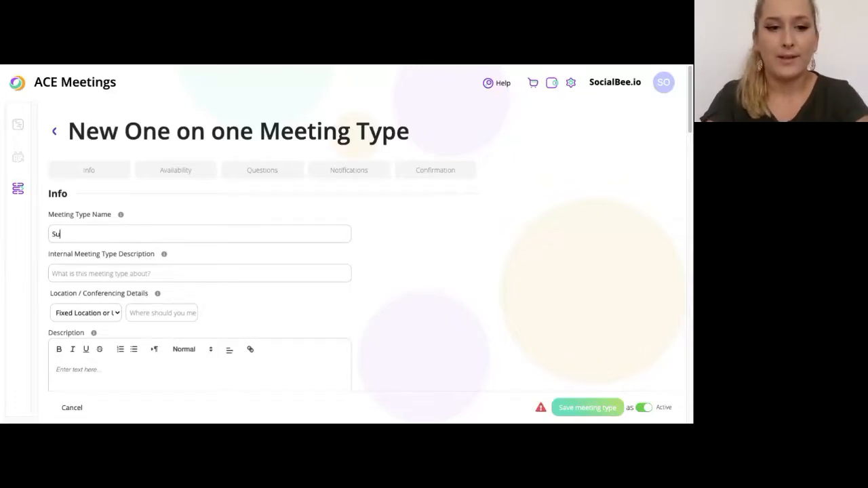
text(ccess calls)
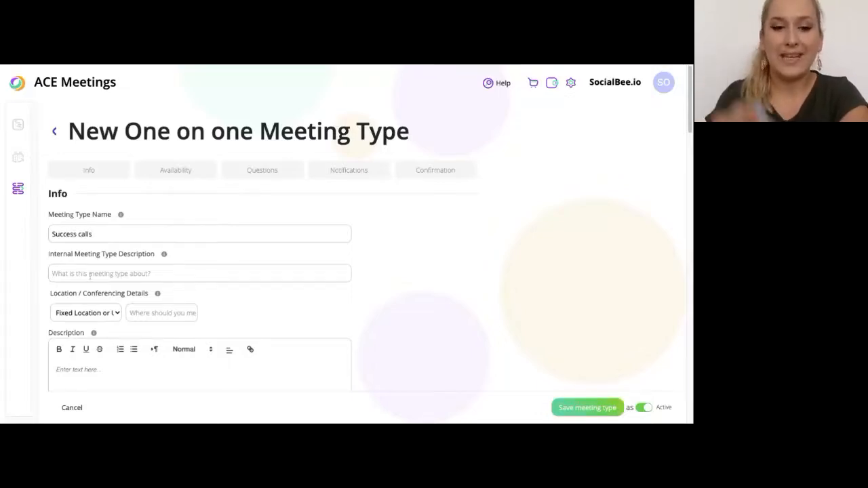
text(sales )
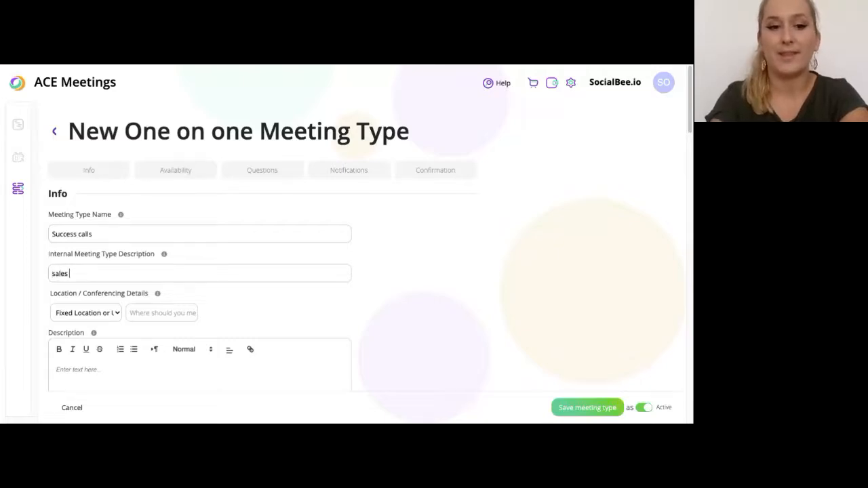
text(salls)
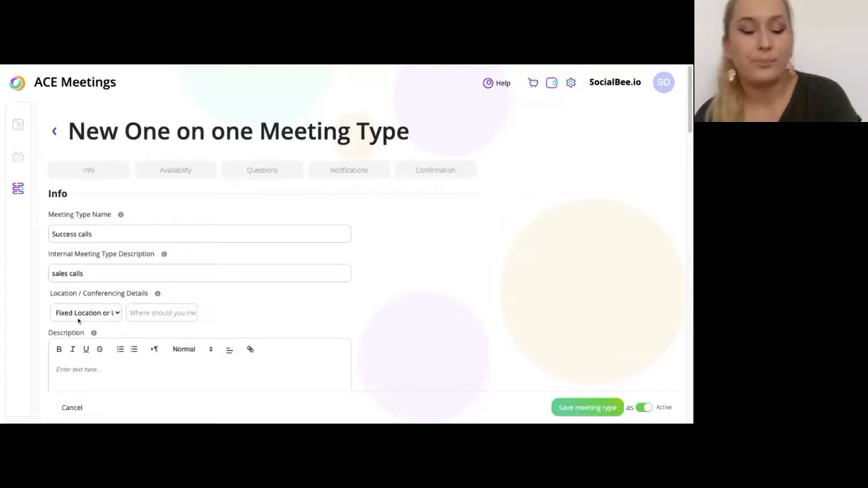
click(78, 317)
click(80, 332)
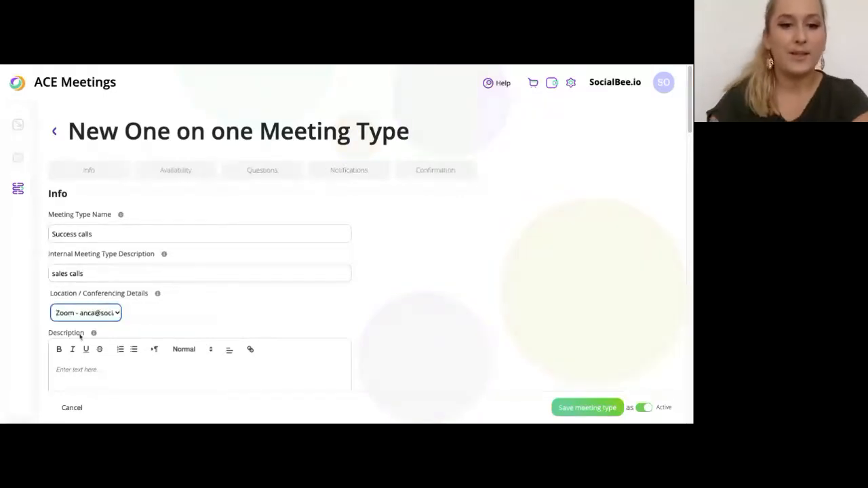
scroll(88, 339, down, 1)
scroll(98, 341, down, 2)
Set the invitee description to 'Want to know more? book a call with us!'
click(98, 300)
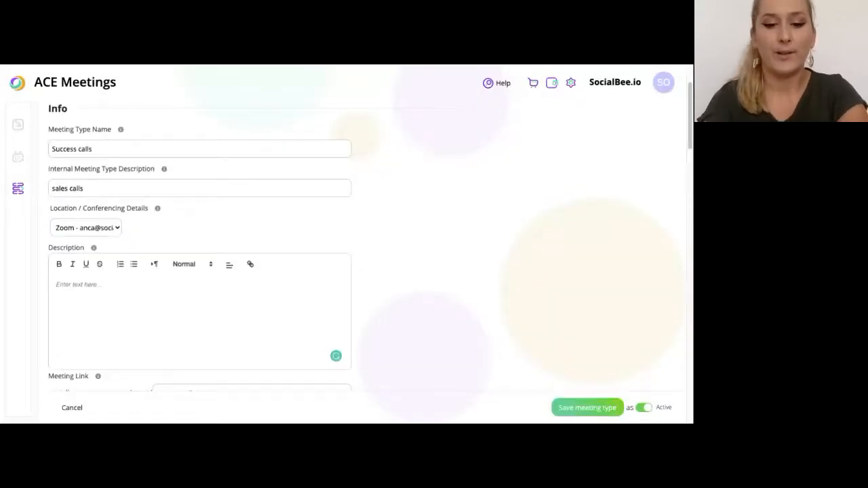
text(Want )
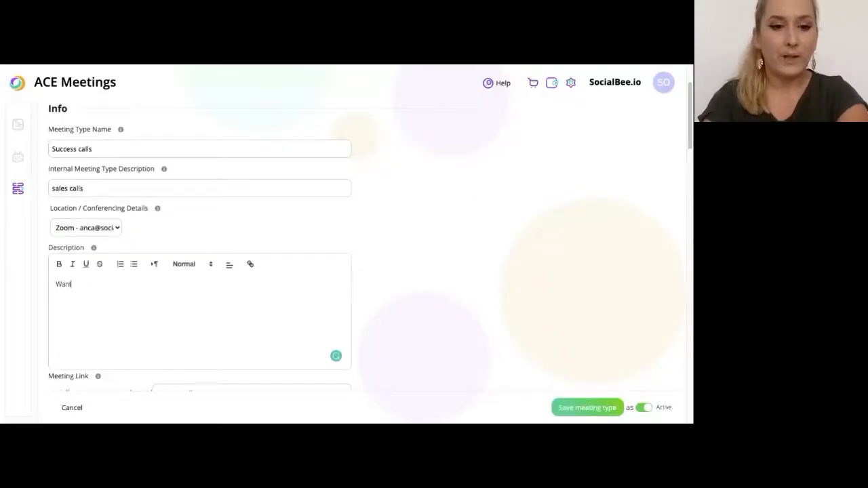
text(to)
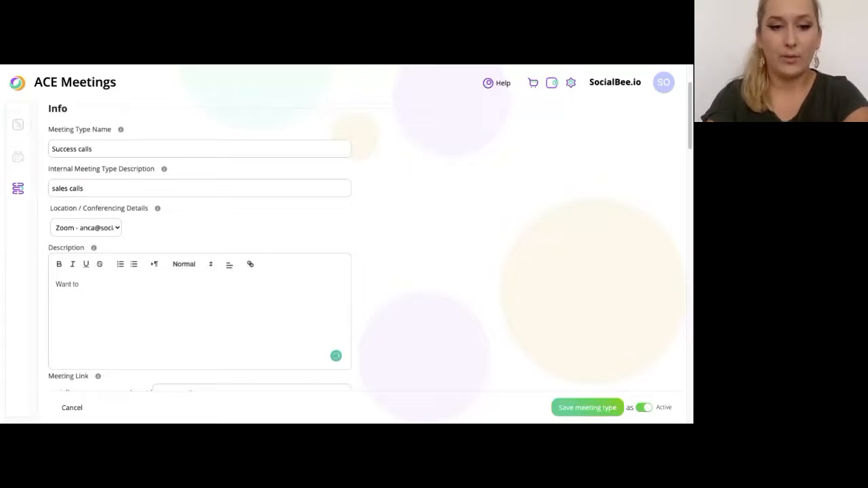
text( know more?)
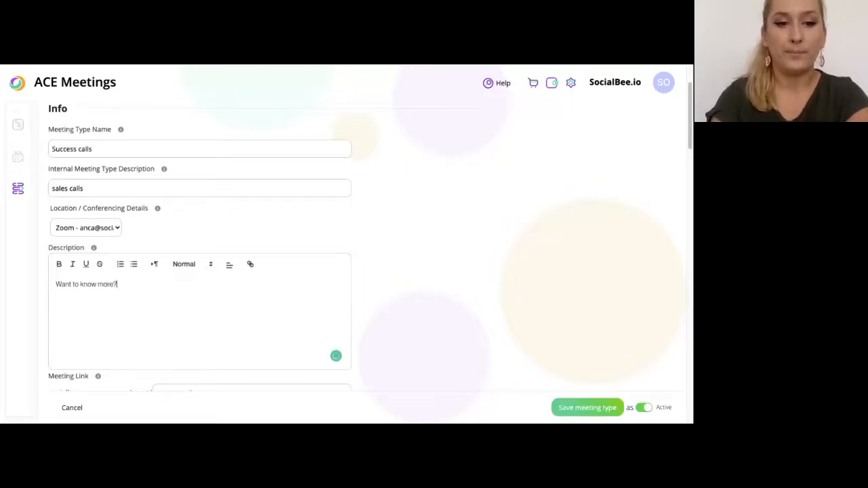
text( book a)
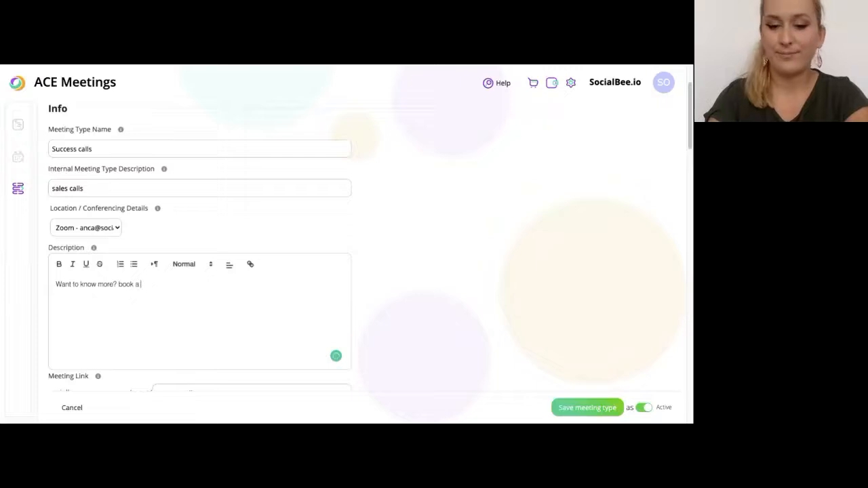
text( call with us!)
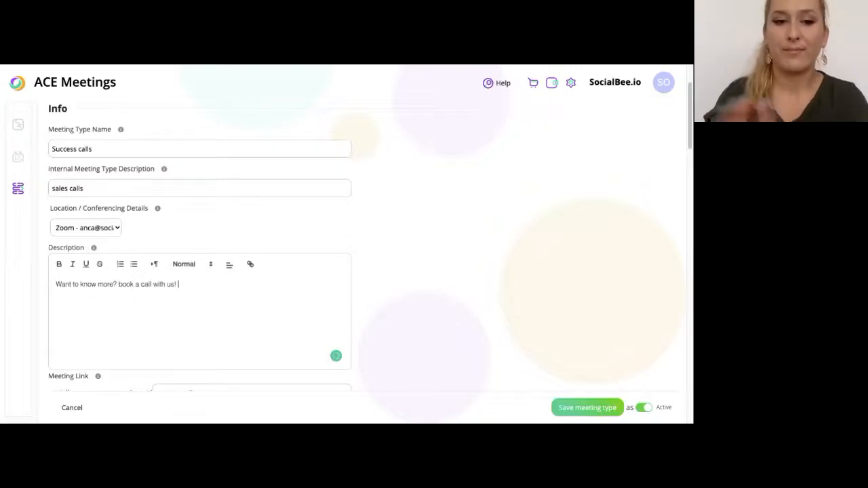
scroll(119, 310, down, 2)
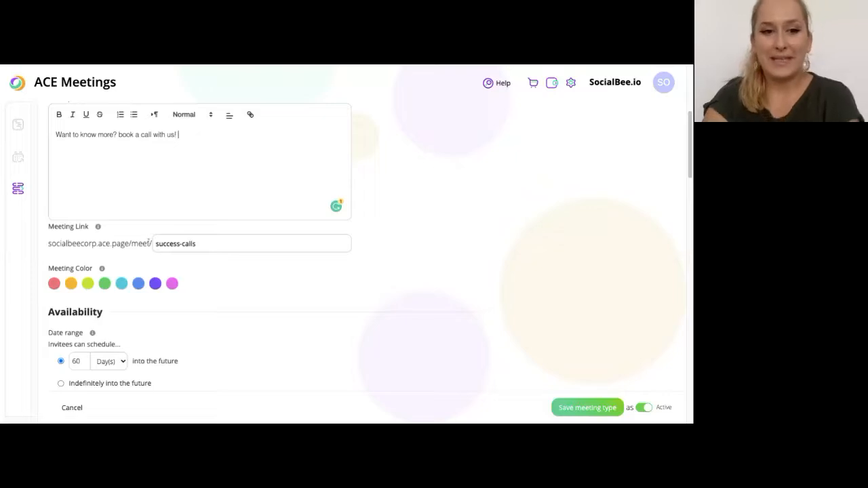
scroll(238, 244, up, 3)
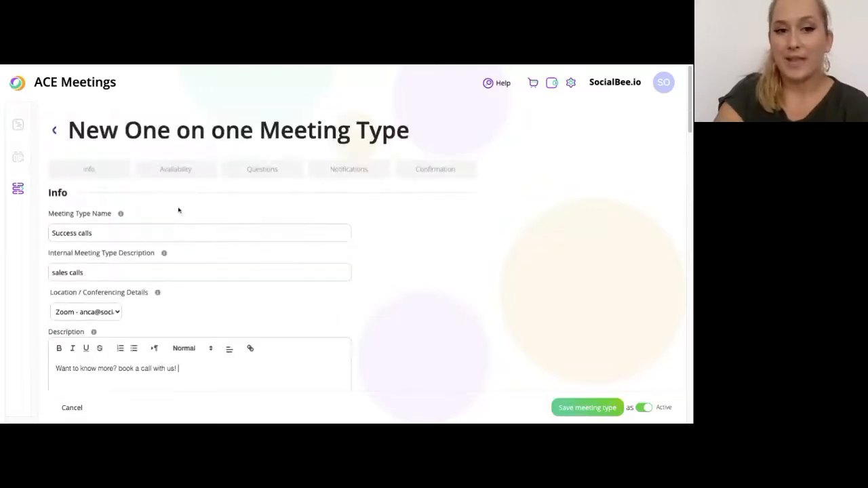
scroll(109, 217, down, 2)
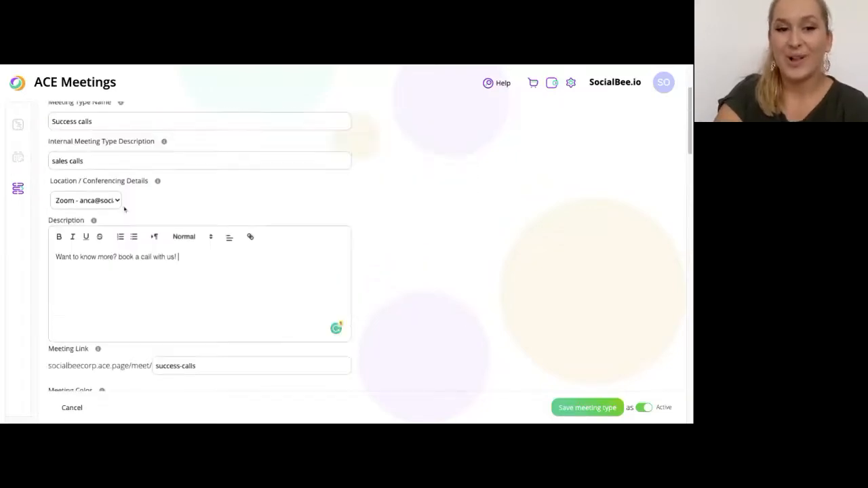
scroll(124, 209, down, 1)
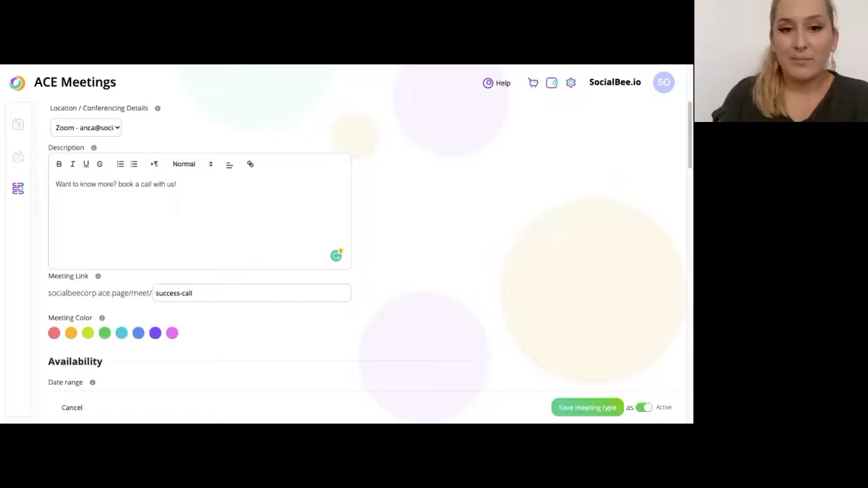
Change the meeting link to 'success-call'
key(shift+Left)
key(shift+Left)
key(shift+Left)
key(shift+Left)
key(shift+Left)
key(shift+Left)
key(shift+Left)
key(shift+Left)
key(shift+Left)
key(shift+Left)
key(shift+Left)
key(shift+Left)
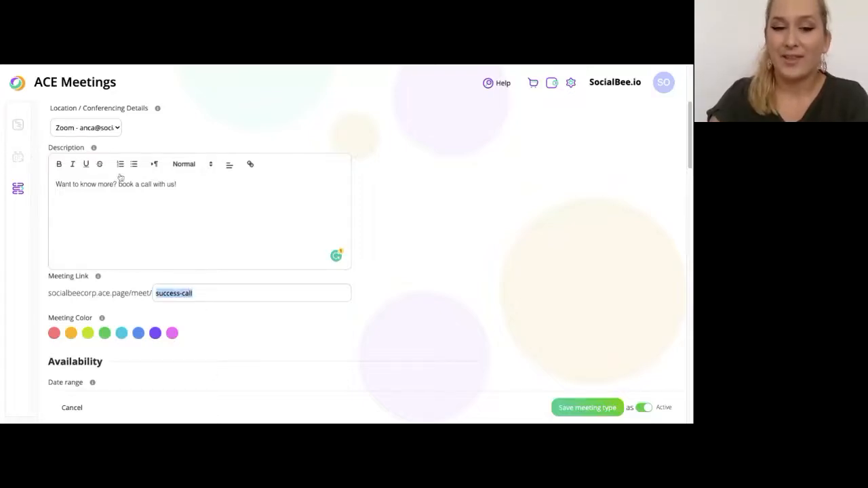
click(191, 307)
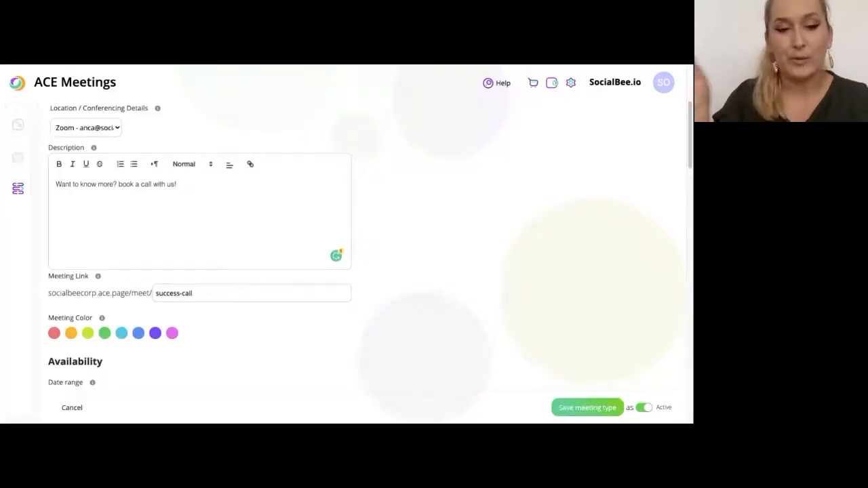
scroll(251, 351, down, 1)
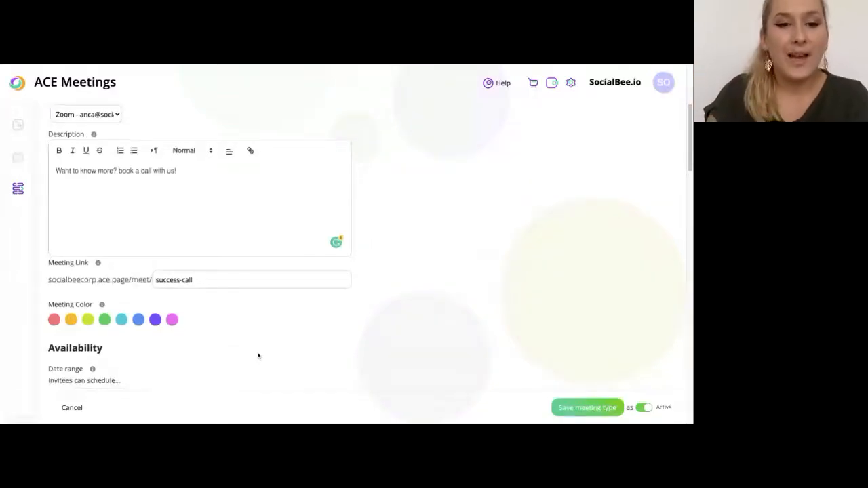
scroll(257, 356, down, 3)
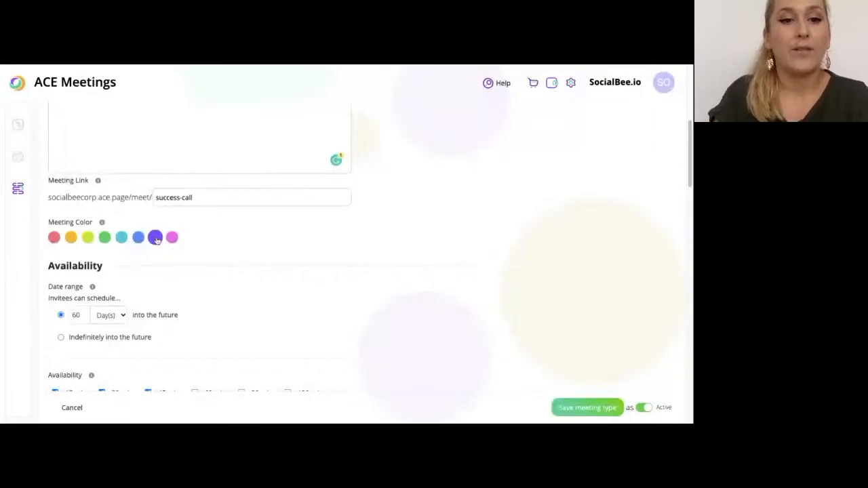
click(84, 242)
click(70, 238)
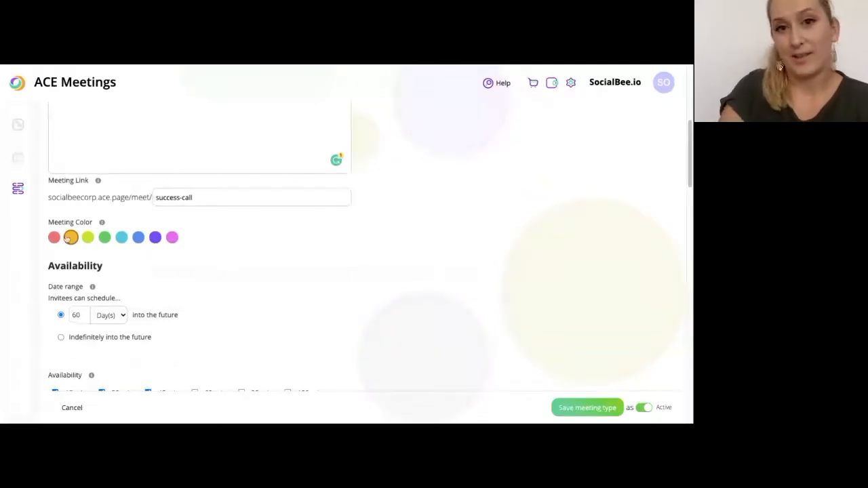
scroll(190, 251, down, 3)
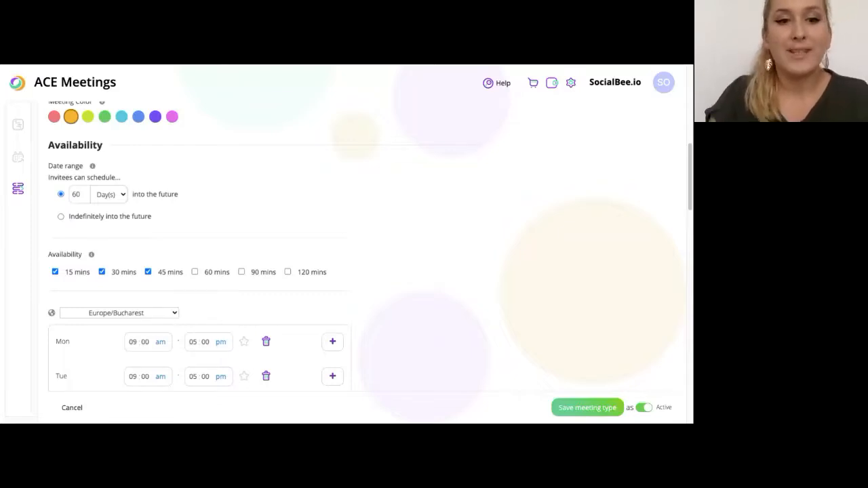
scroll(179, 232, down, 1)
scroll(85, 161, up, 1)
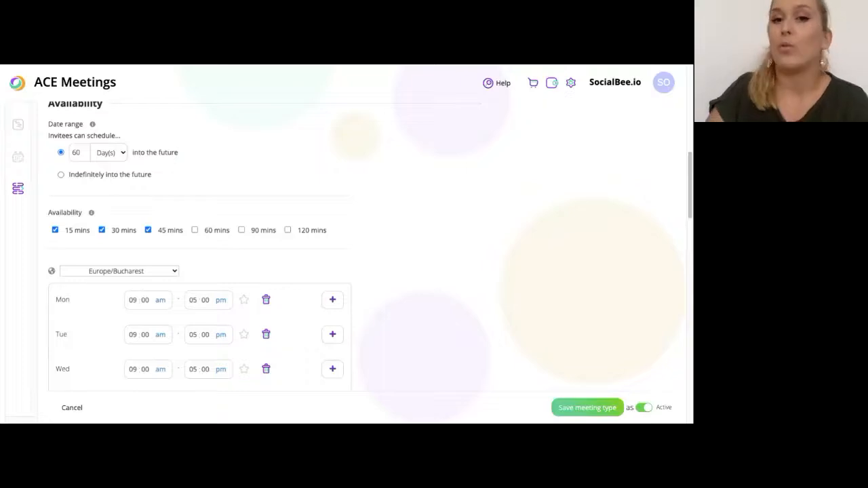
click(121, 147)
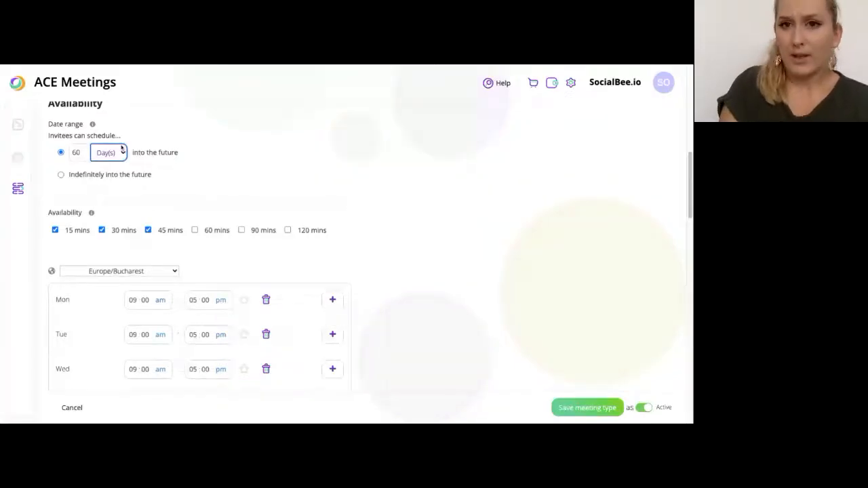
click(113, 177)
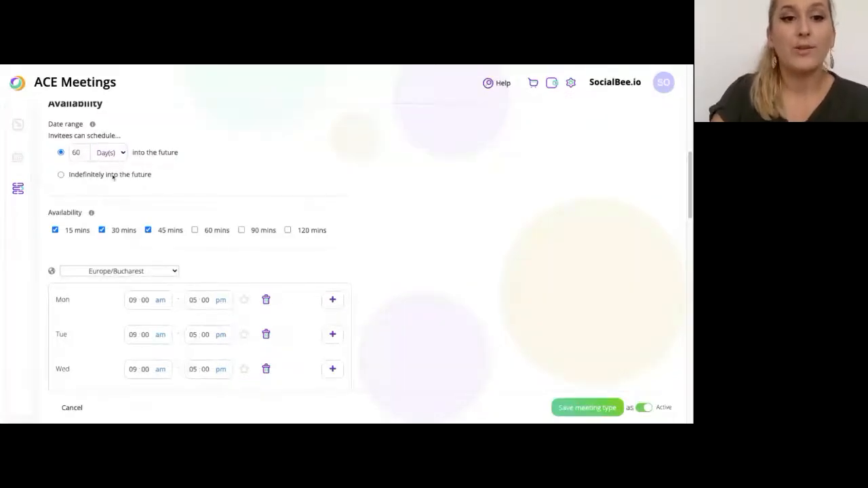
click(113, 177)
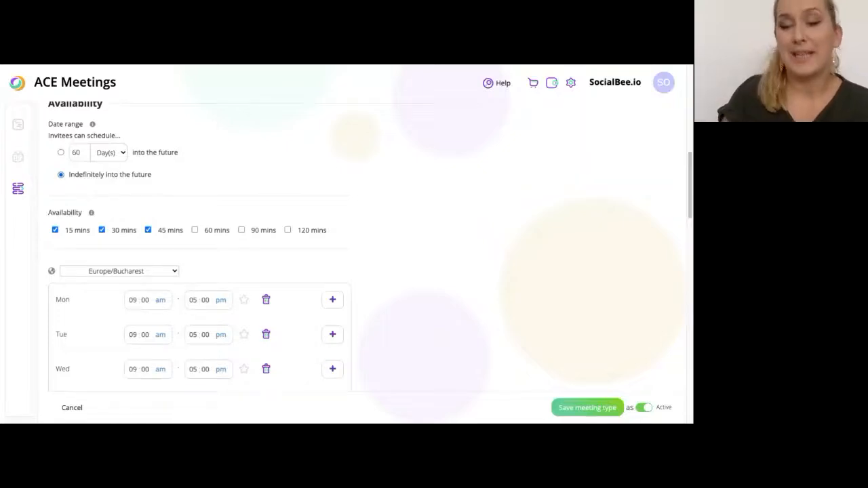
click(61, 153)
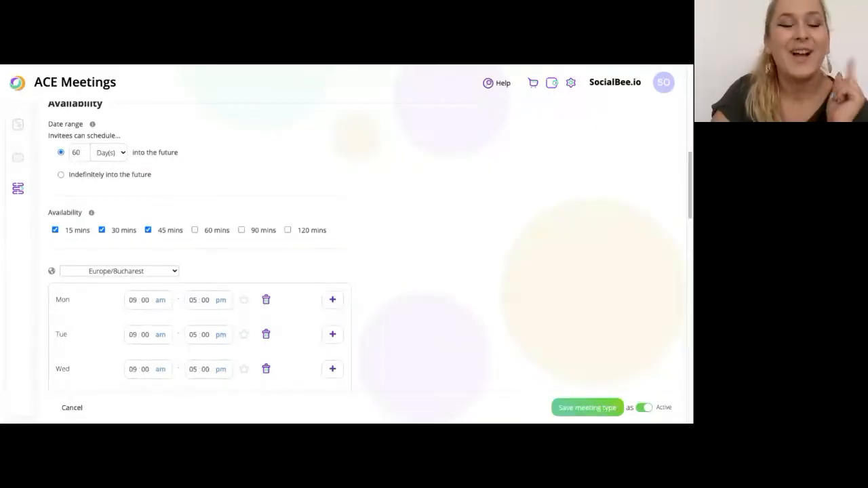
Replace the 45-minute duration option with 60 minutes, keeping 15 and 30
scroll(347, 258, down, 1)
scroll(96, 183, down, 1)
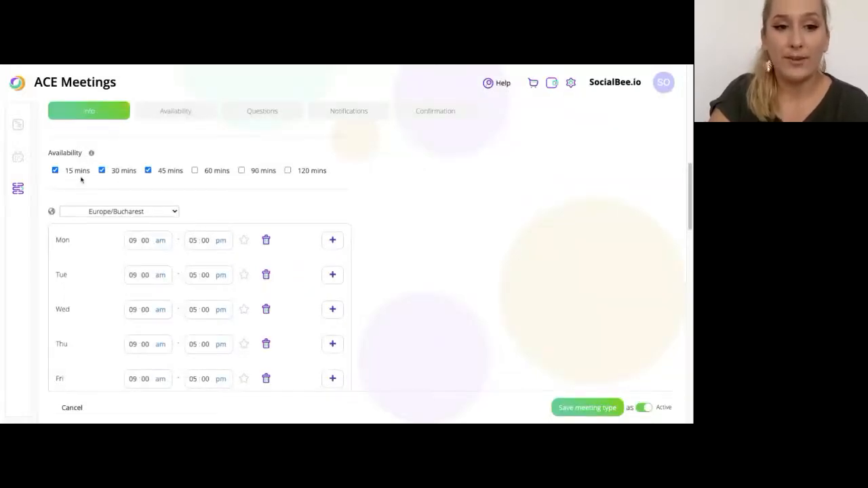
click(147, 170)
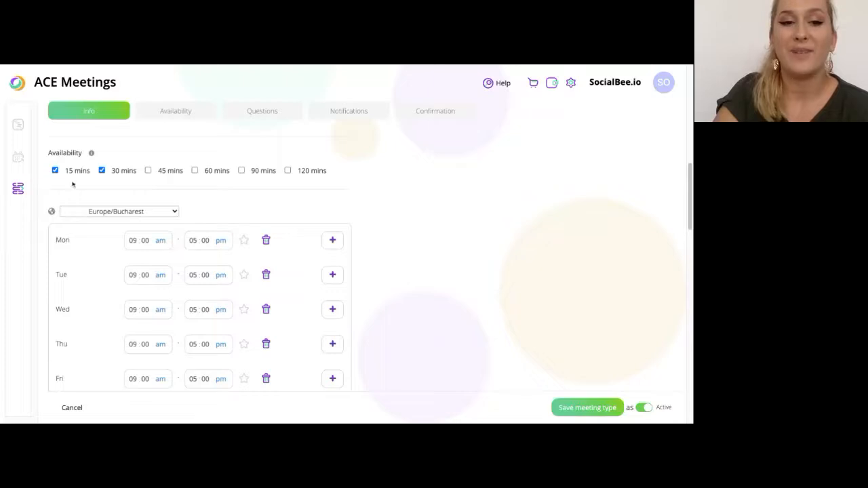
click(194, 170)
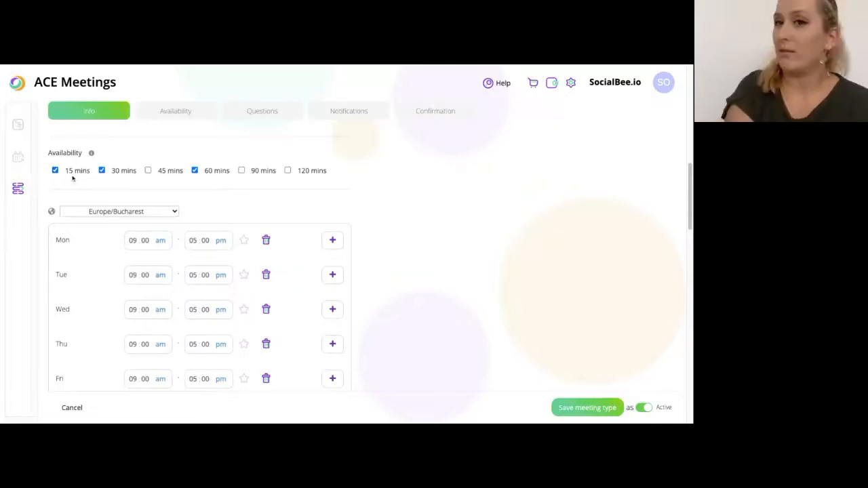
scroll(82, 188, down, 1)
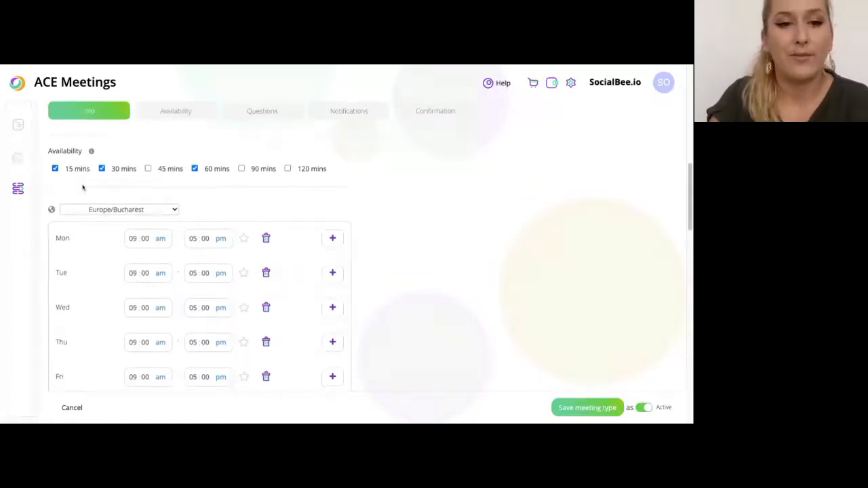
scroll(167, 201, down, 1)
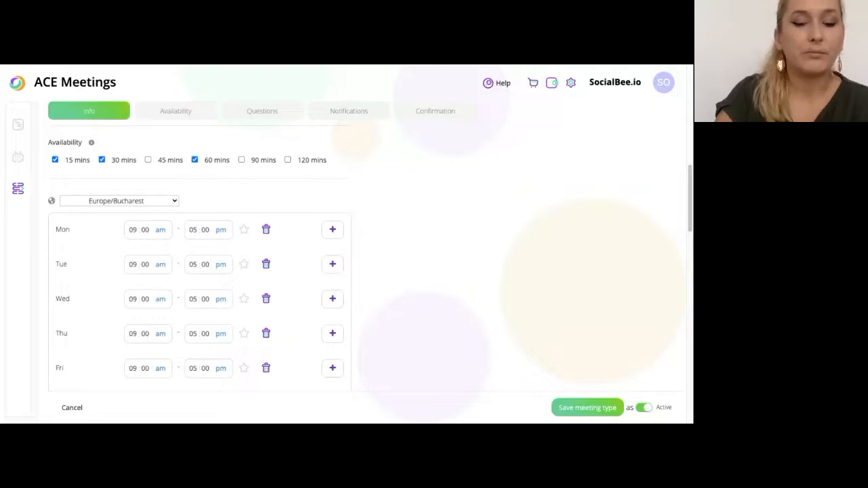
Change the meeting time zone to Europe/London
click(119, 201)
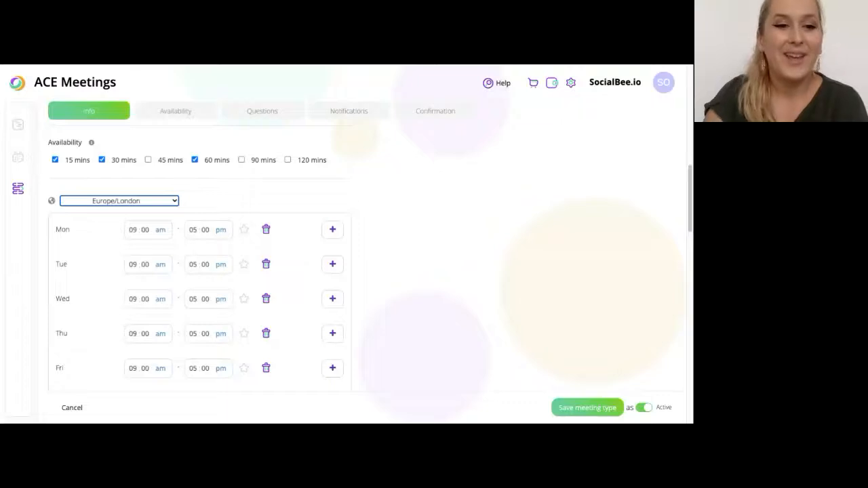
scroll(269, 221, down, 1)
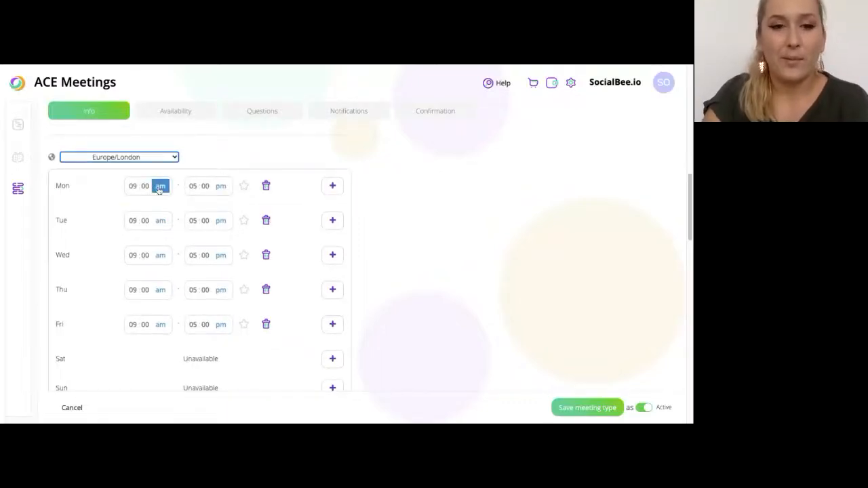
scroll(210, 309, down, 2)
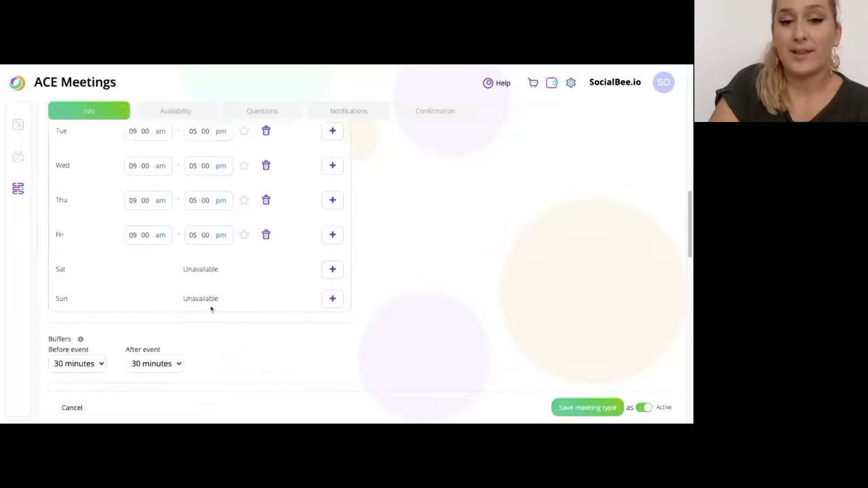
Move Friday's availability end from 5 pm to 4 pm
click(194, 228)
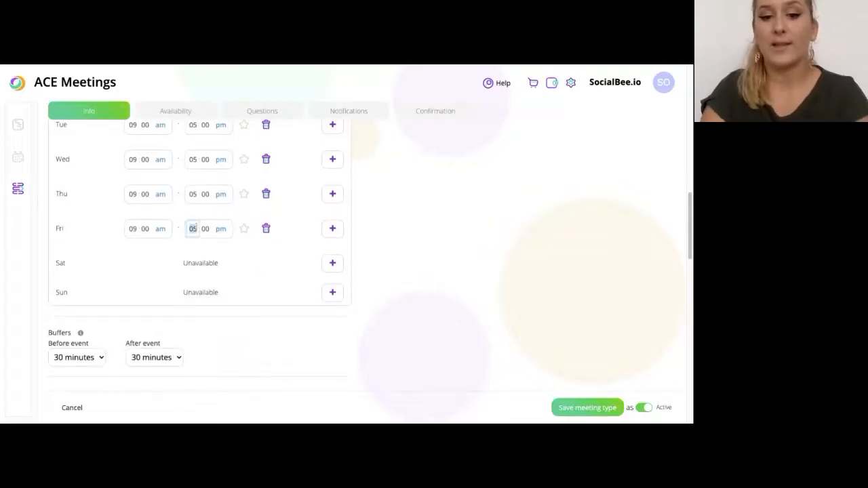
key(Down)
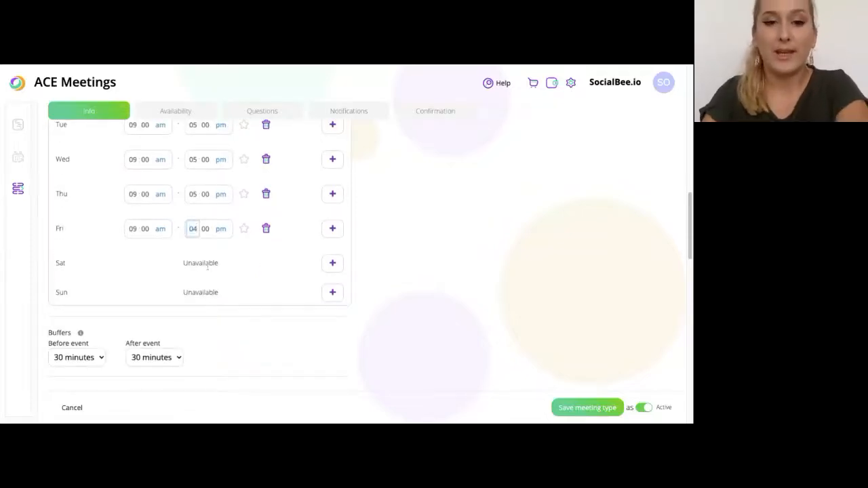
scroll(240, 190, up, 1)
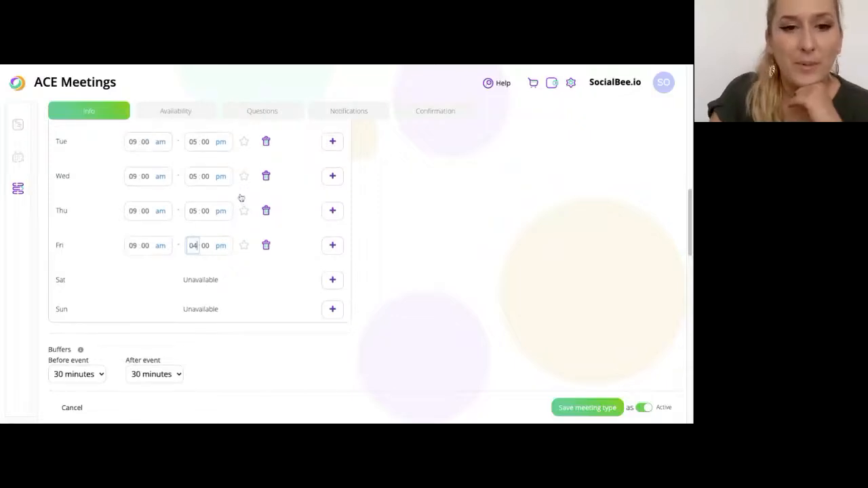
scroll(244, 190, up, 1)
scroll(247, 189, up, 1)
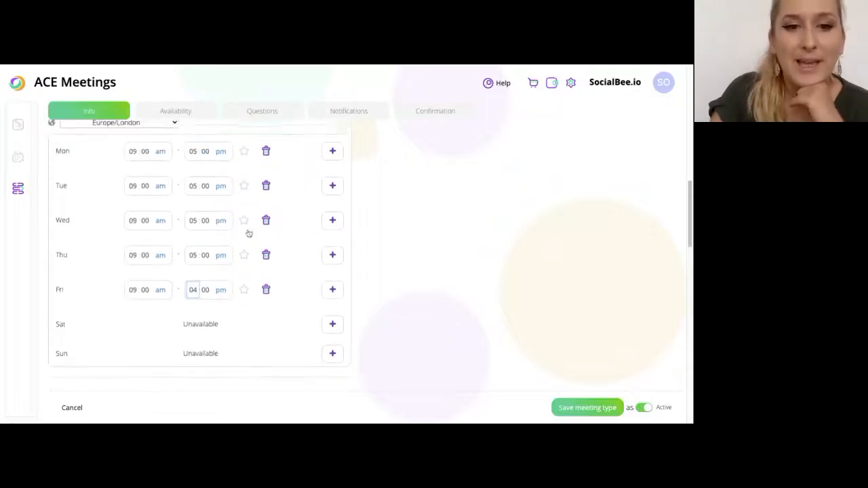
click(245, 154)
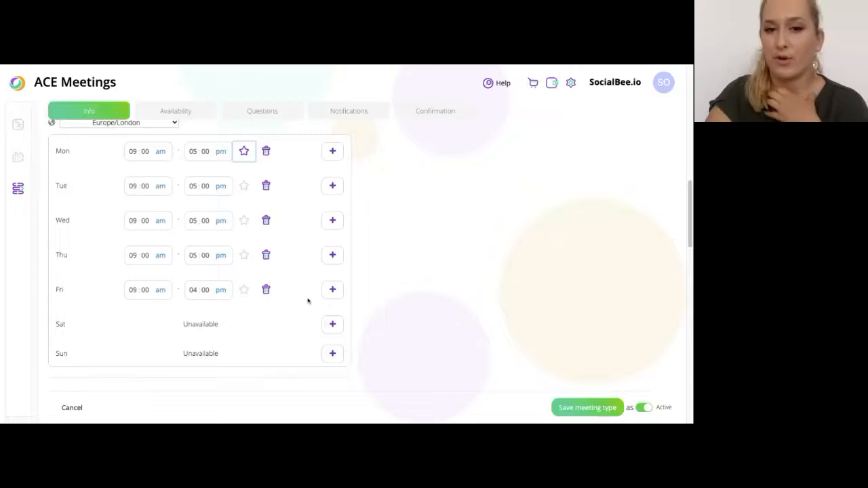
scroll(305, 299, down, 4)
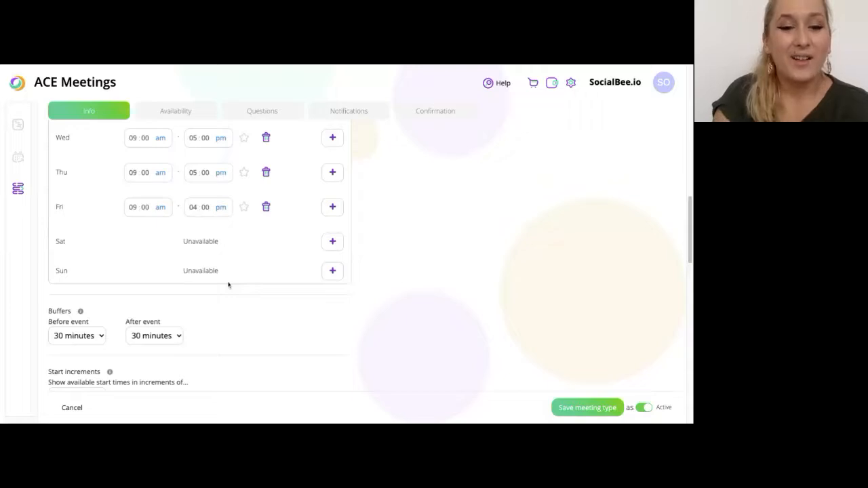
scroll(227, 285, down, 5)
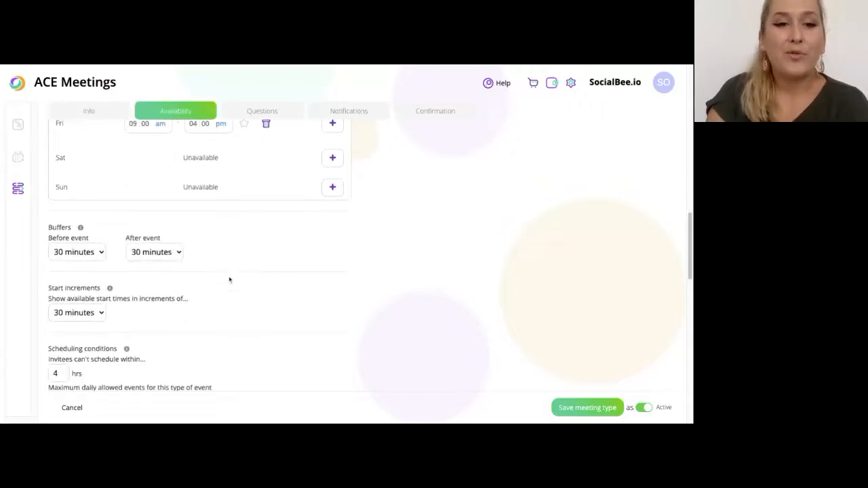
scroll(228, 285, down, 4)
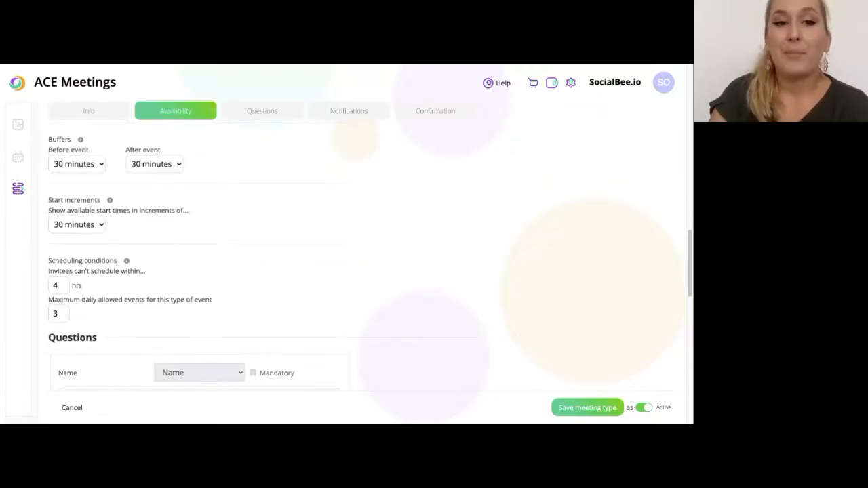
scroll(61, 291, up, 1)
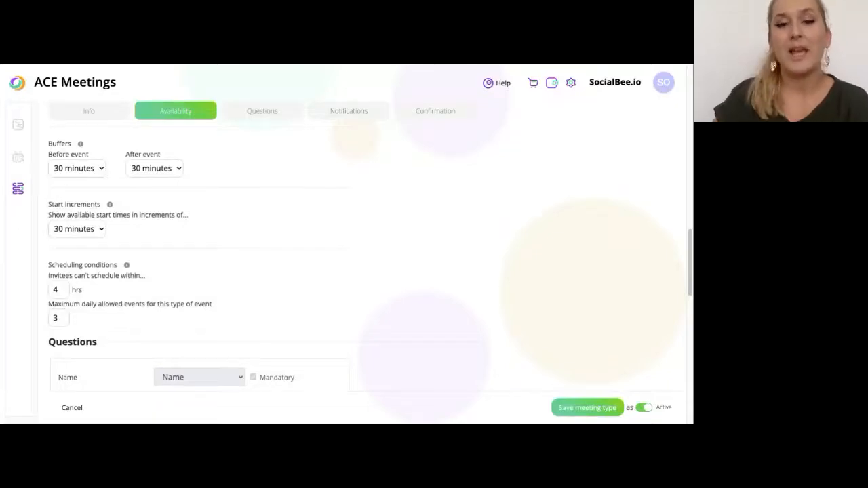
click(230, 224)
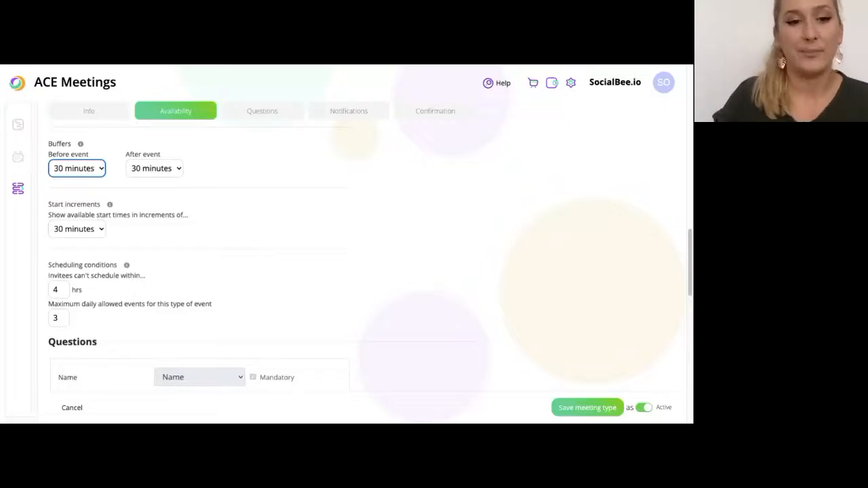
scroll(366, 258, down, 1)
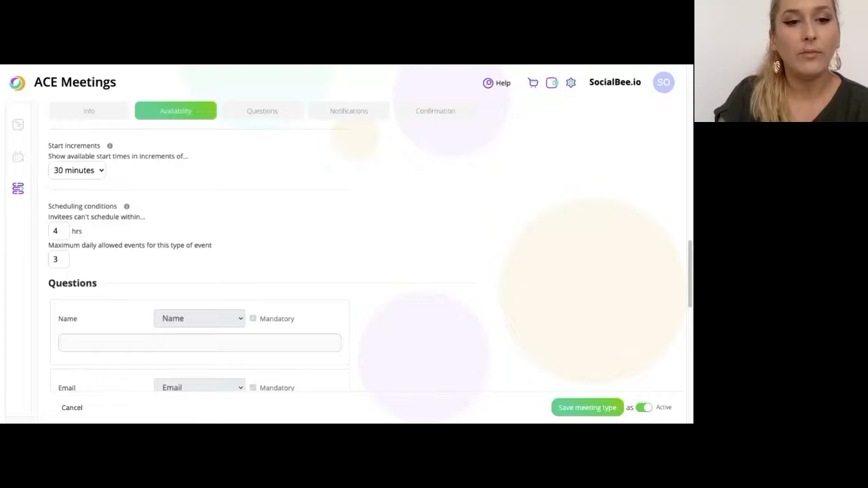
Raise the minimum booking notice from 4 to 8 hours and the daily event limit to 6
click(120, 187)
scroll(121, 187, down, 1)
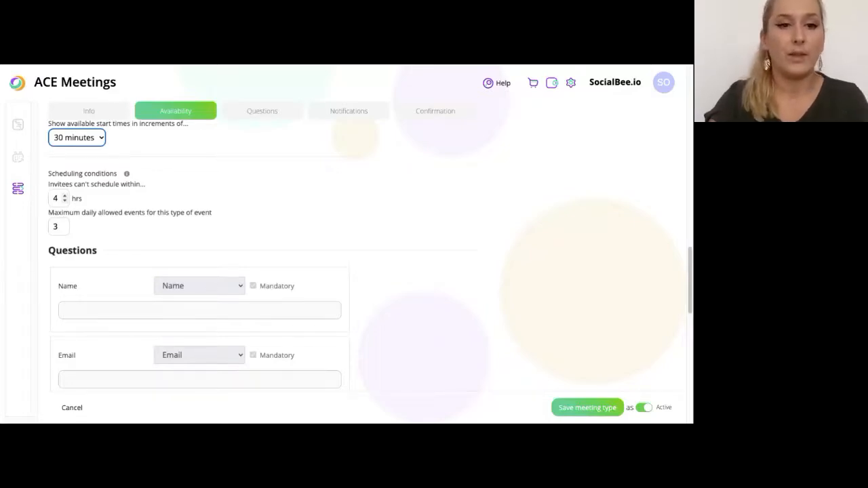
click(64, 195)
click(64, 195)
click(64, 195)
click(64, 195)
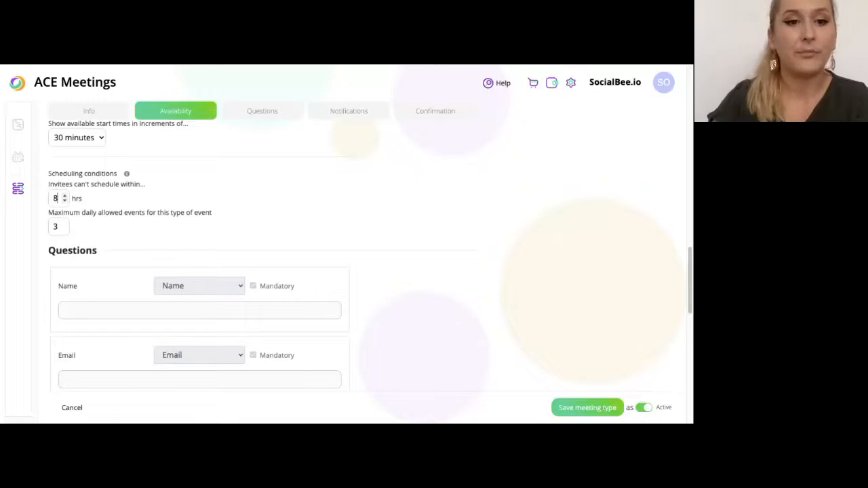
click(258, 232)
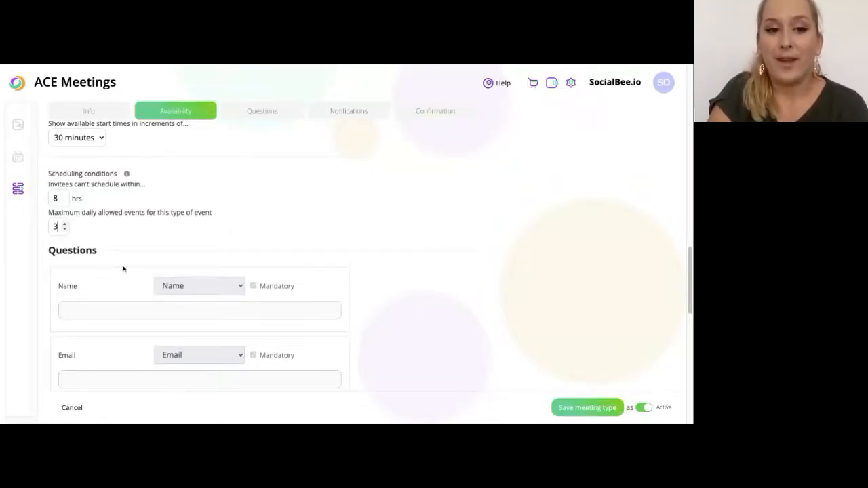
click(65, 225)
double_click(65, 225)
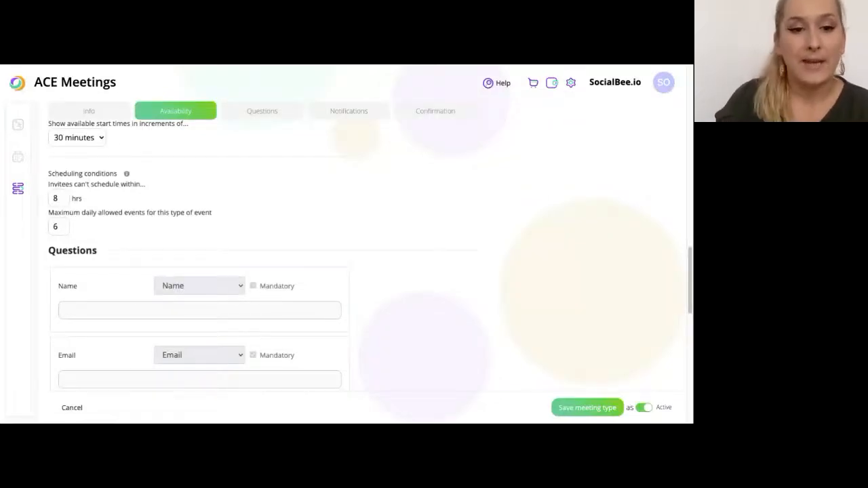
scroll(217, 258, down, 1)
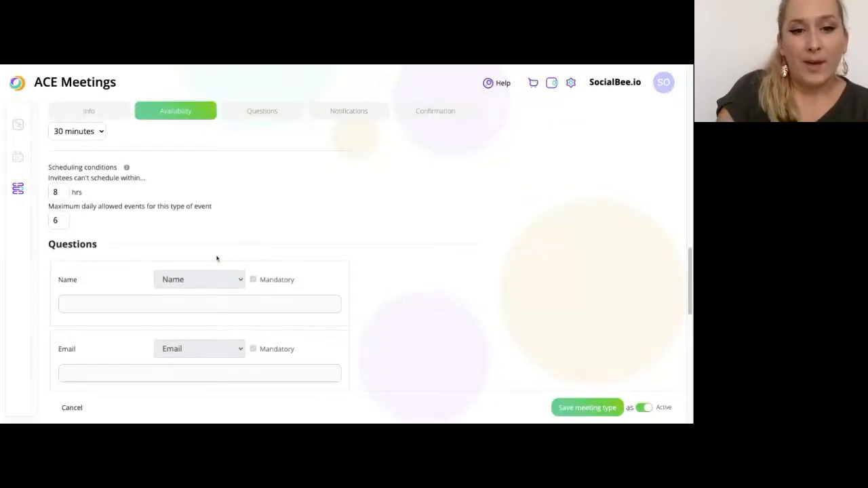
Add a custom booking question 'What should we talk about?'
scroll(217, 258, down, 2)
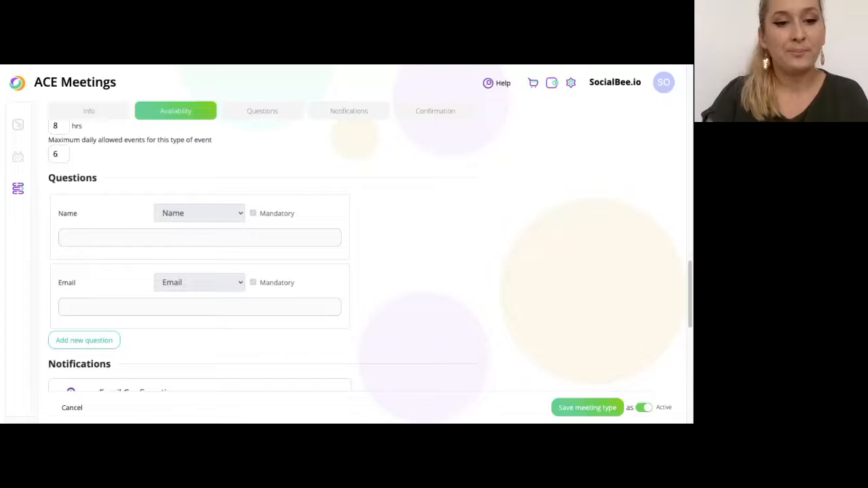
scroll(262, 255, down, 1)
click(112, 327)
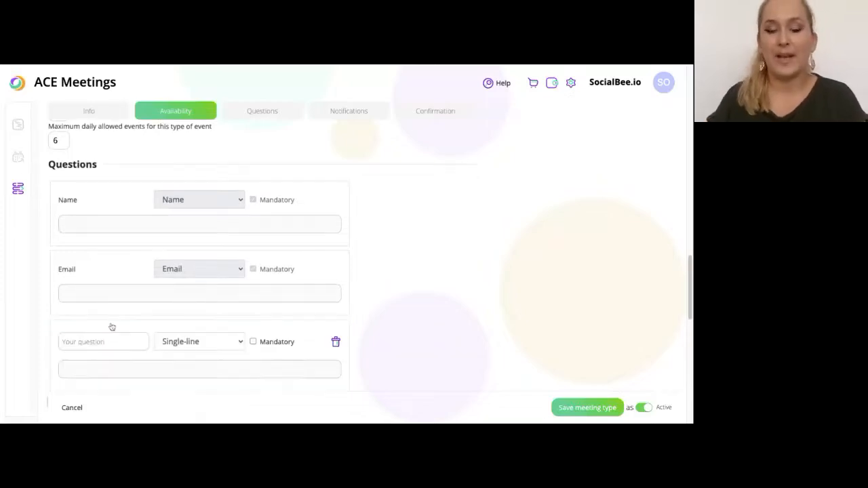
scroll(112, 327, down, 1)
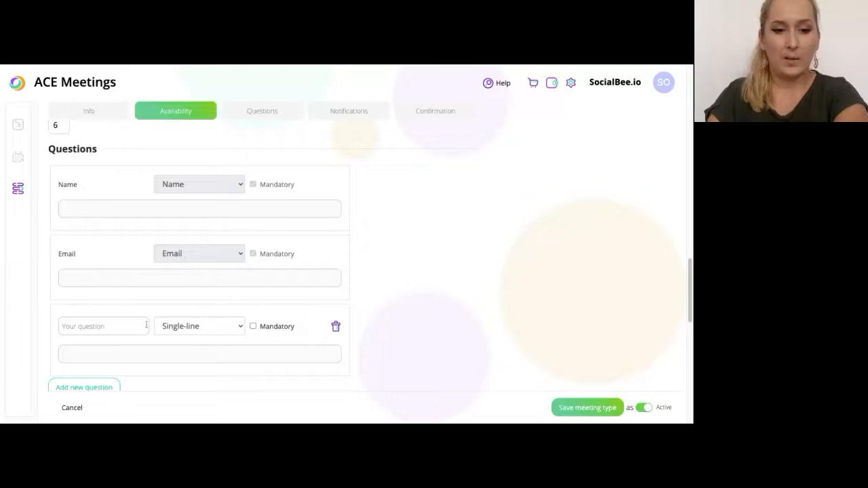
text(What should we talk aout?)
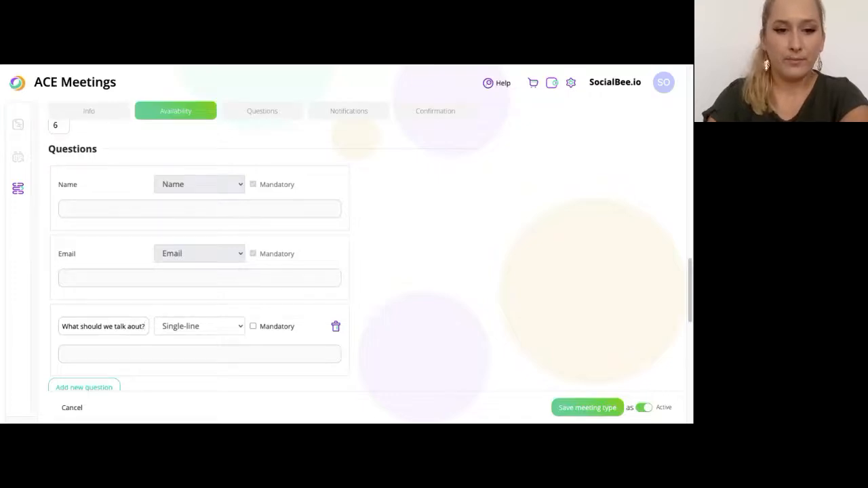
key(Left)
key(Left)
key(Left)
key(Left)
text(b)
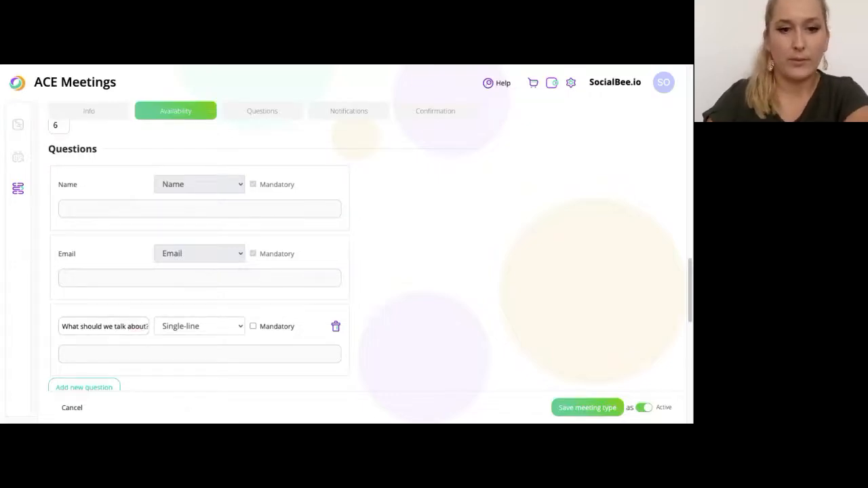
Make that question a mandatory Multiple lines answer
click(190, 333)
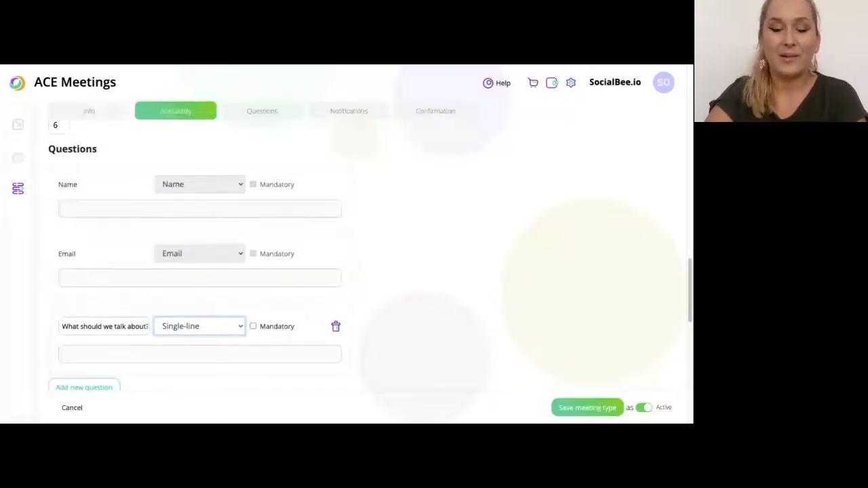
click(215, 345)
scroll(231, 335, down, 1)
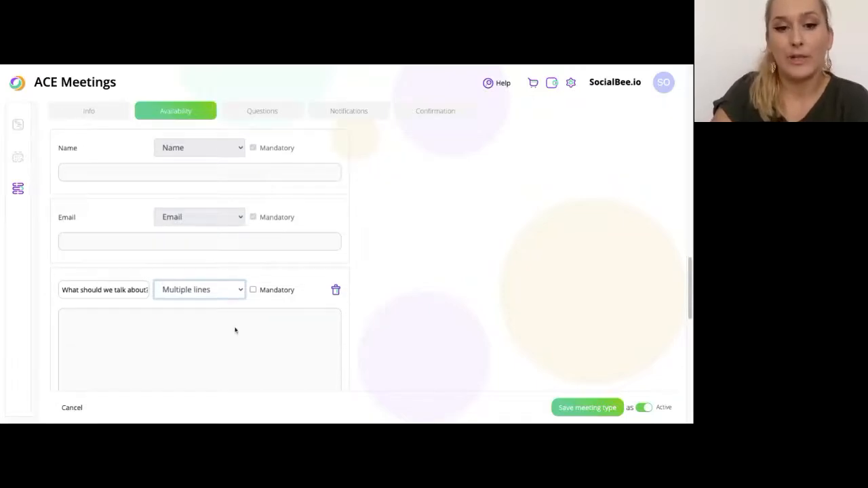
click(252, 290)
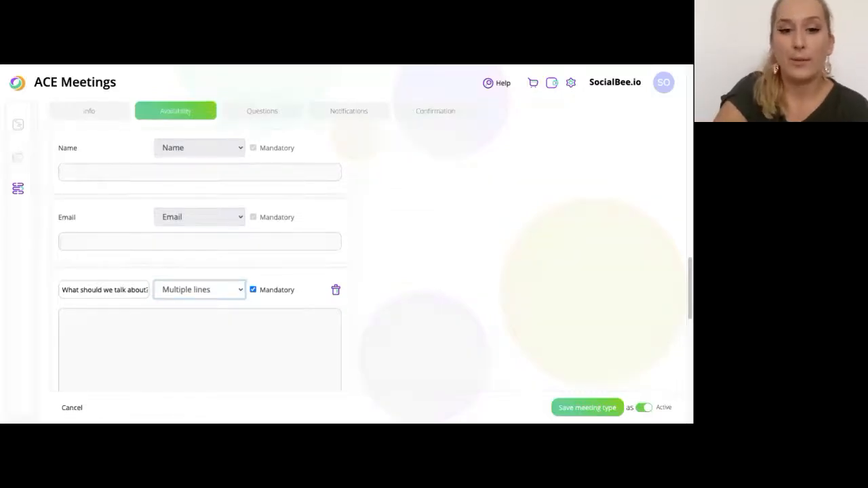
scroll(134, 331, down, 3)
Add a mandatory 'Phone Number' question of phone-number type, then another new question below
click(95, 246)
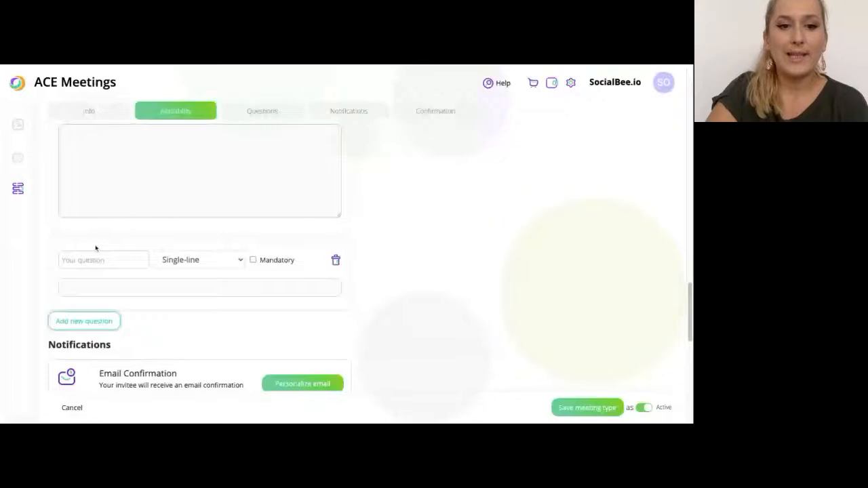
click(132, 261)
text(P)
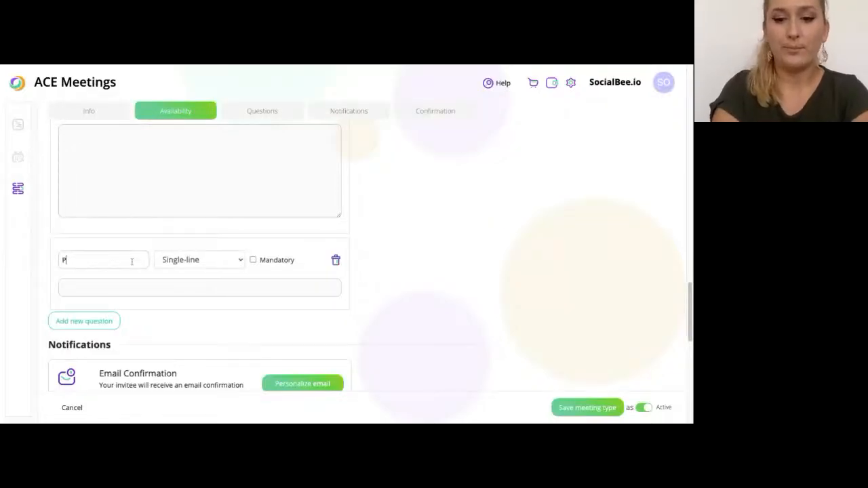
text(hone Number)
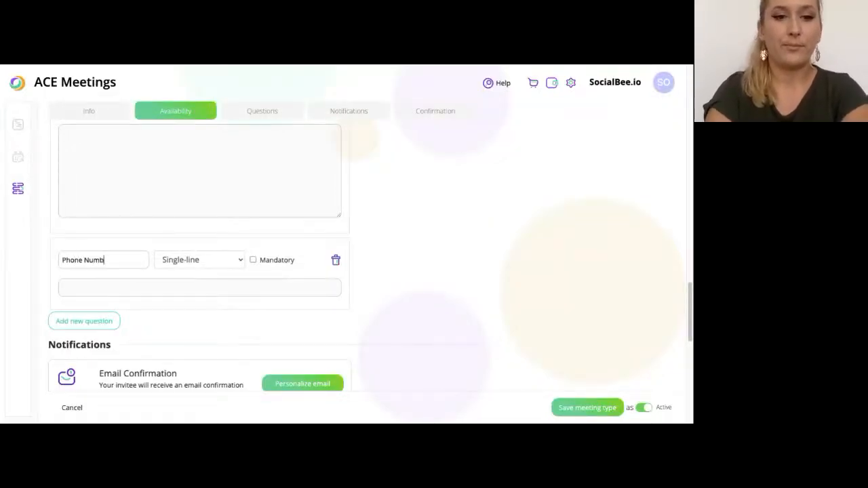
click(208, 262)
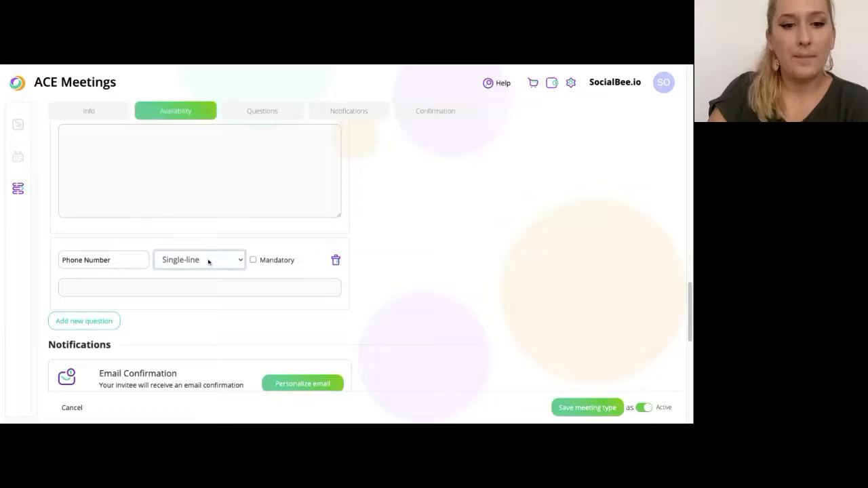
click(261, 272)
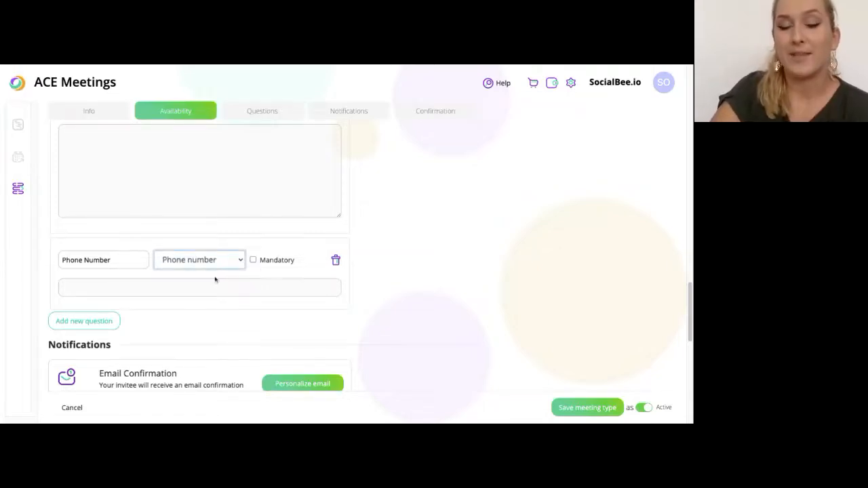
click(253, 261)
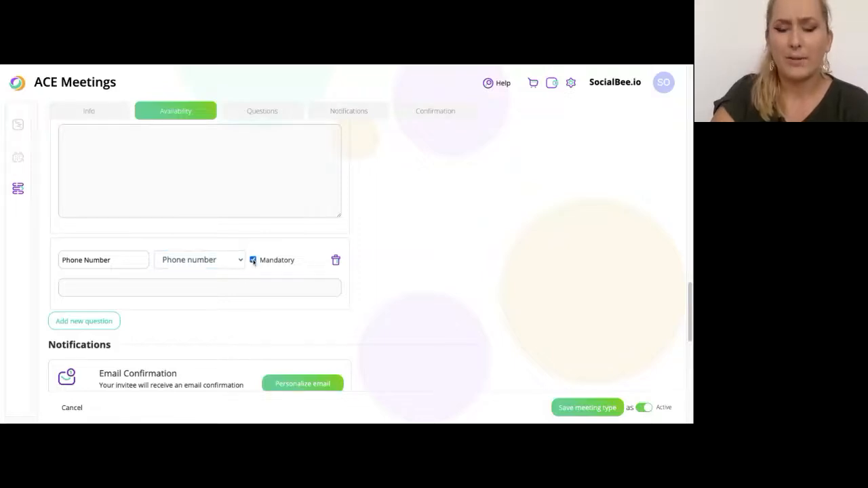
click(114, 322)
click(116, 334)
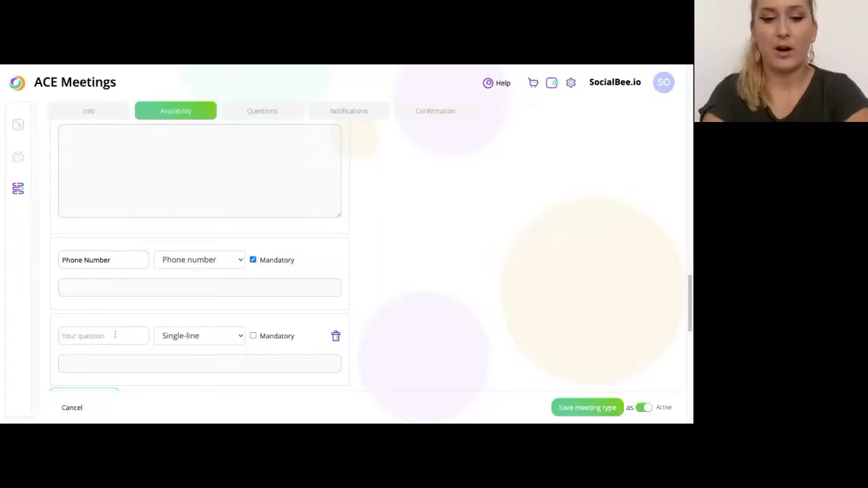
Add the question 'Are you already a SocialBee customer?' as radio buttons with answers 'yes' and 'not yet'
text(Are )
text(you alre)
text(ady a SocialBe)
text(e customer?)
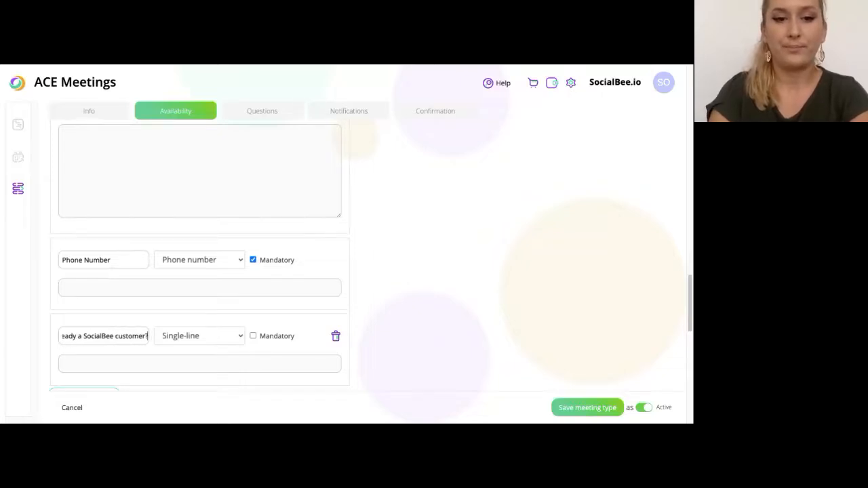
click(170, 326)
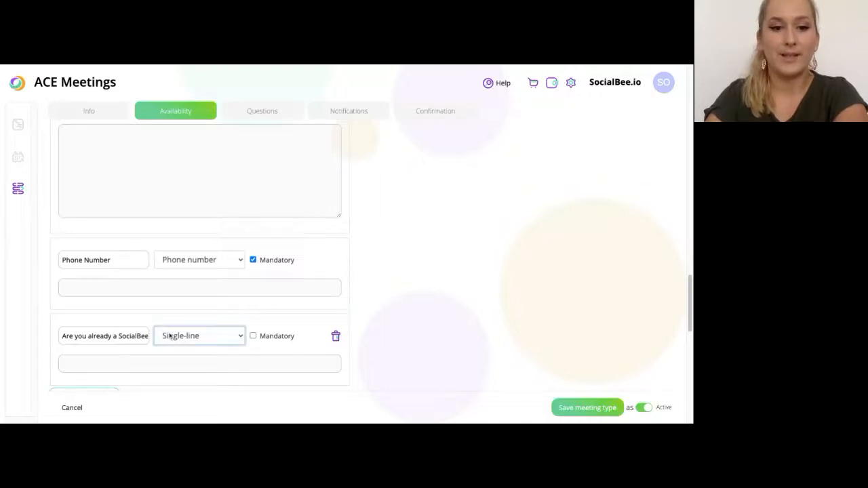
click(135, 358)
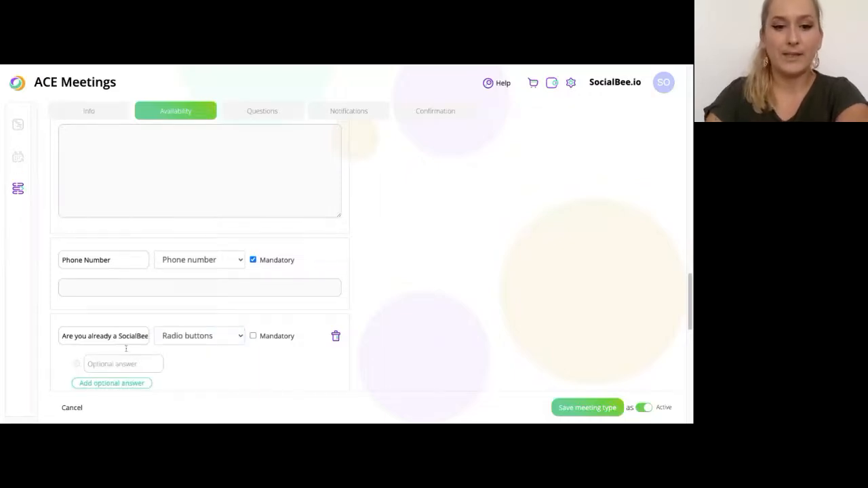
click(129, 364)
text(yes)
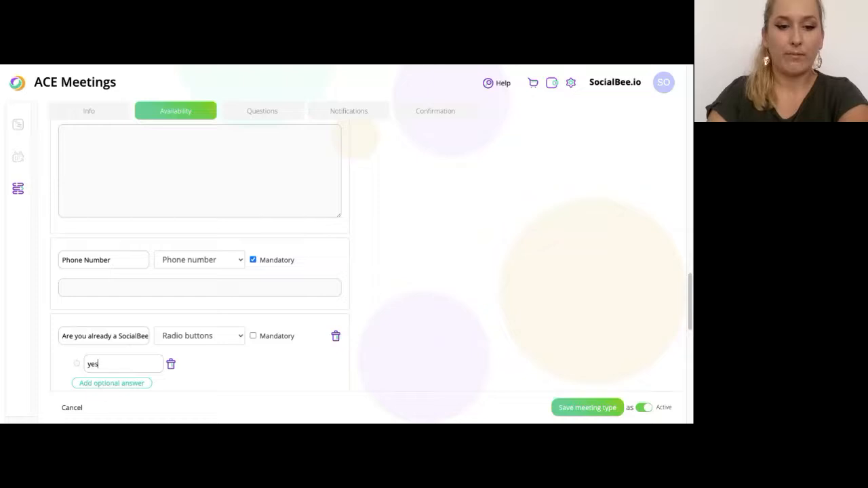
click(104, 384)
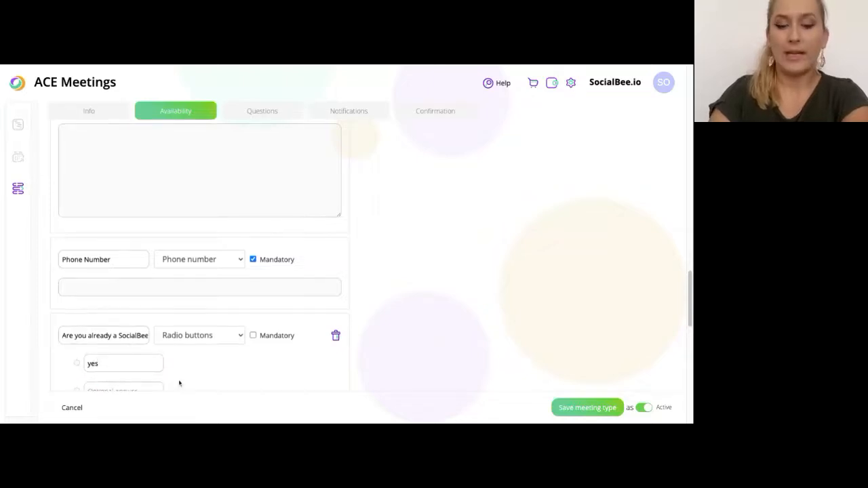
text(not yet)
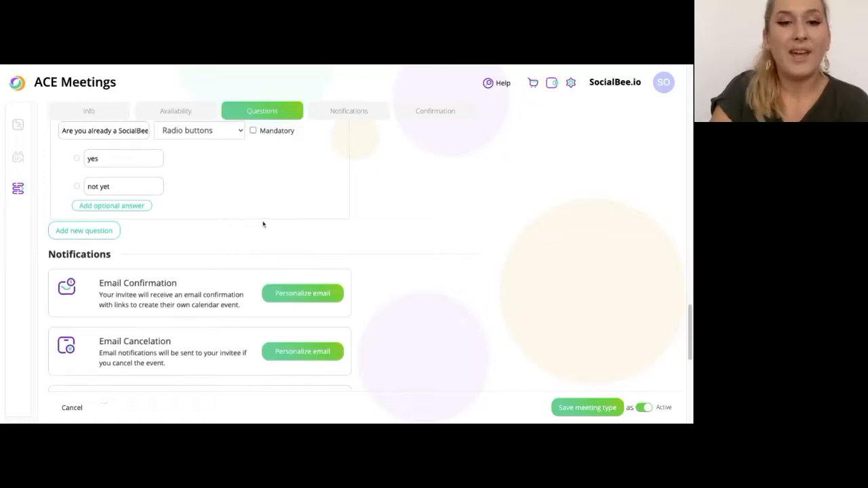
scroll(263, 224, up, 3)
scroll(200, 258, up, 5)
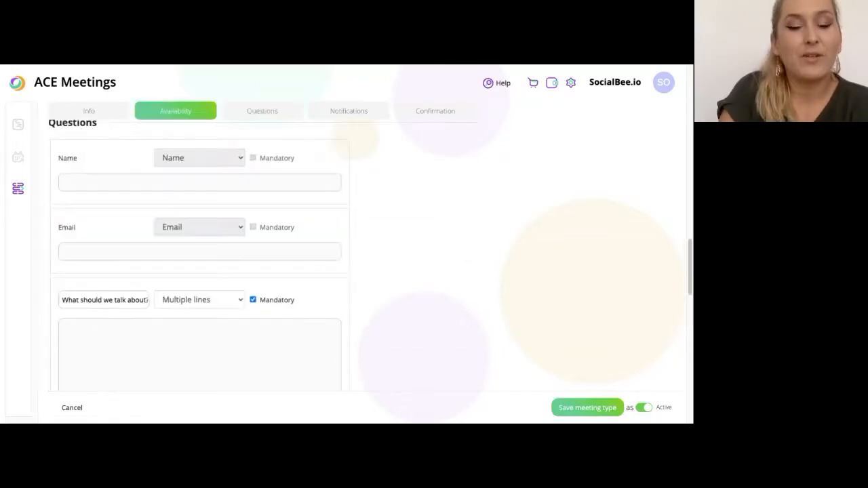
scroll(200, 258, down, 1)
scroll(200, 257, down, 1)
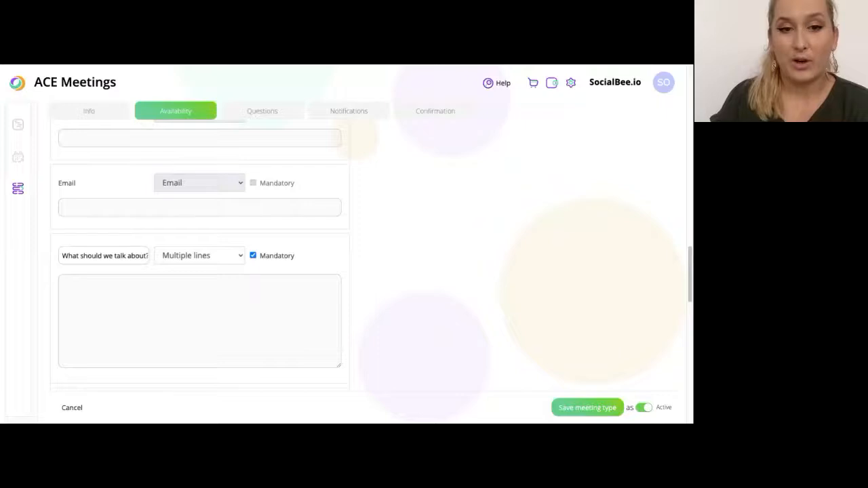
scroll(200, 258, down, 3)
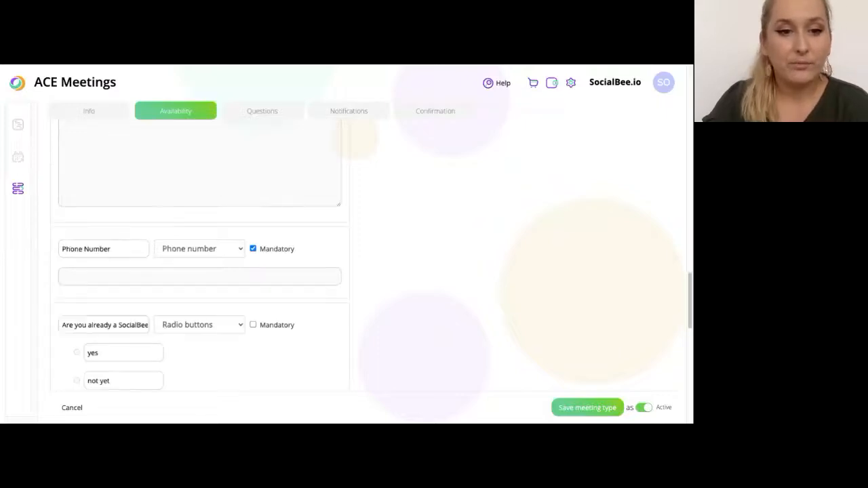
scroll(199, 258, down, 4)
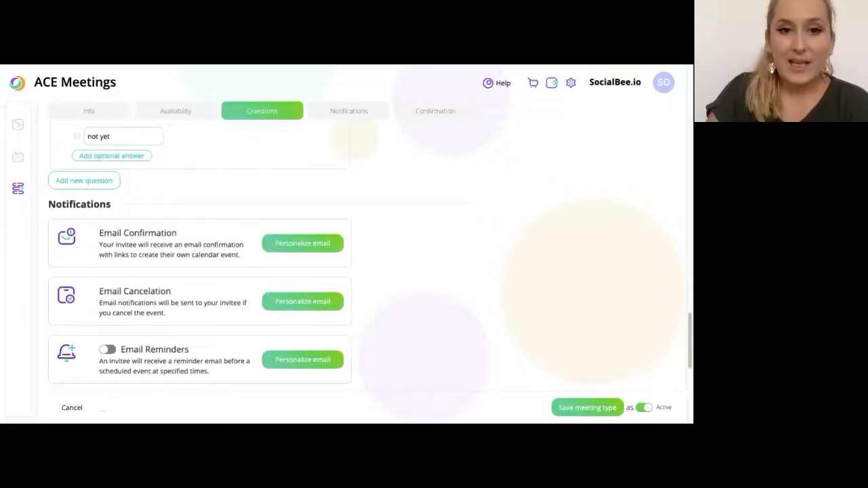
scroll(199, 258, down, 1)
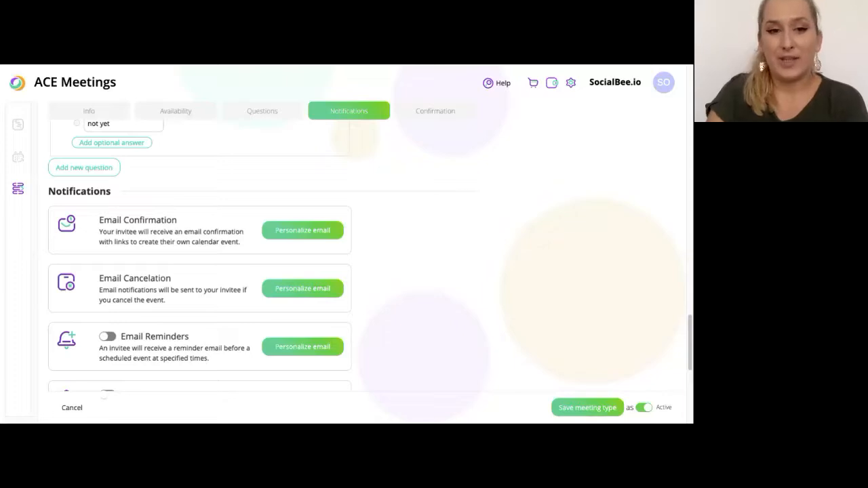
scroll(199, 257, down, 1)
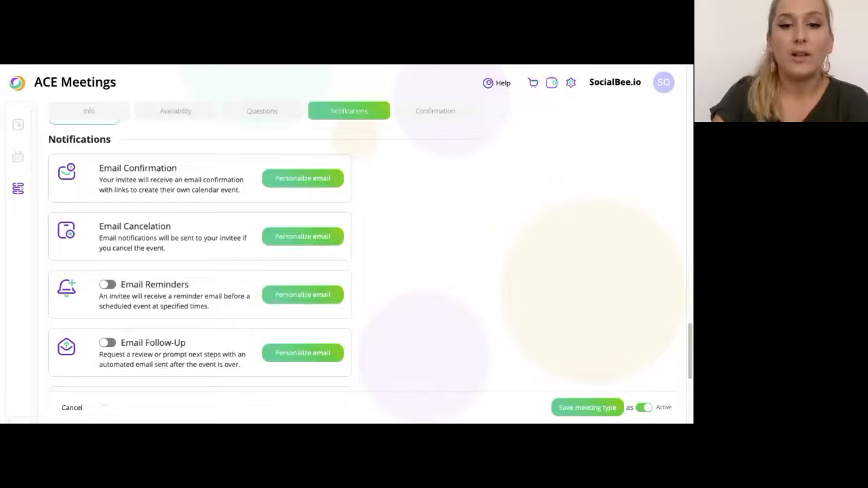
click(302, 178)
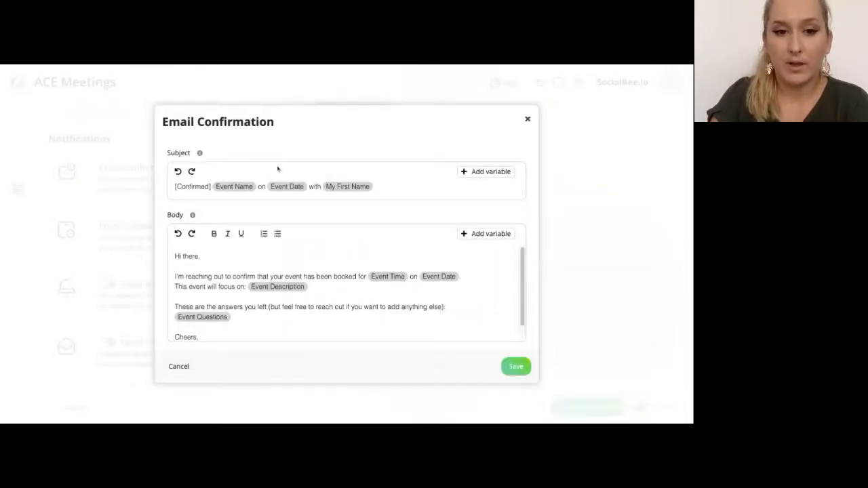
scroll(283, 288, down, 1)
scroll(285, 290, up, 1)
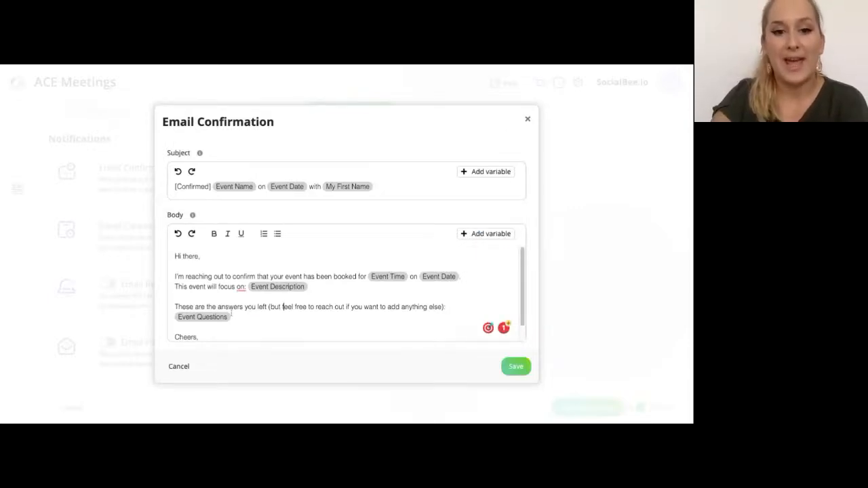
scroll(282, 290, down, 1)
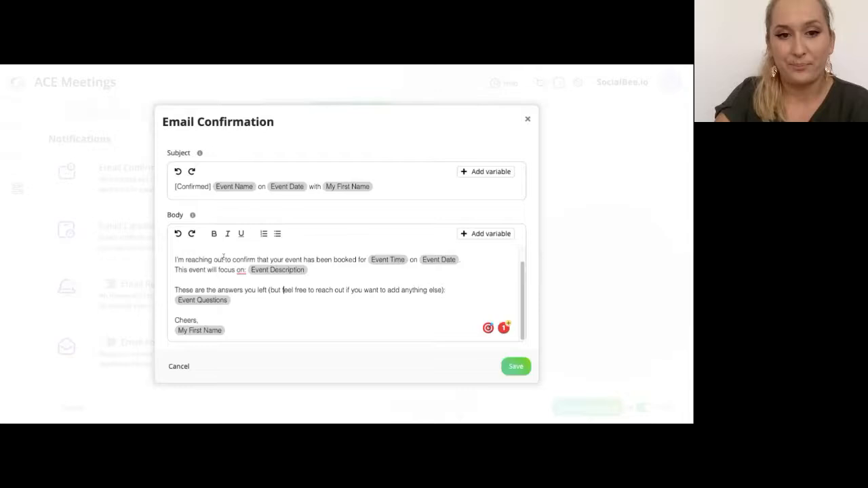
click(189, 365)
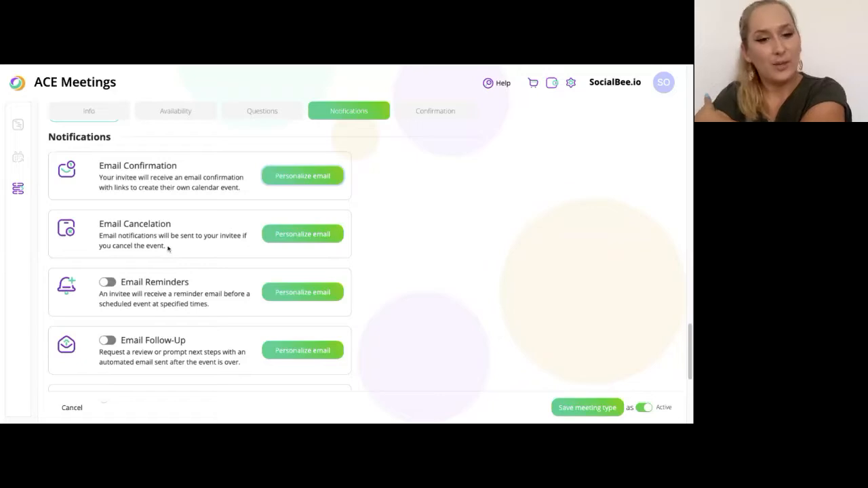
Switch on Email Reminders and Text Reminders, leaving Email Follow-Up off
click(110, 284)
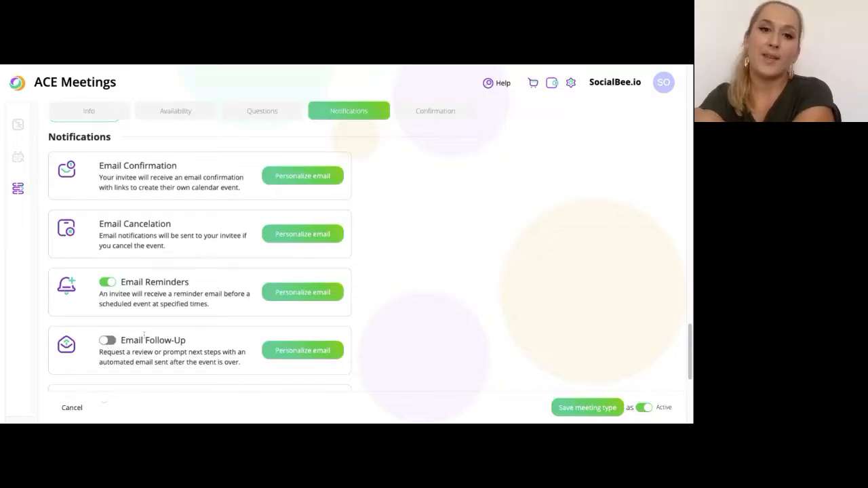
click(112, 345)
click(112, 345)
scroll(320, 152, down, 1)
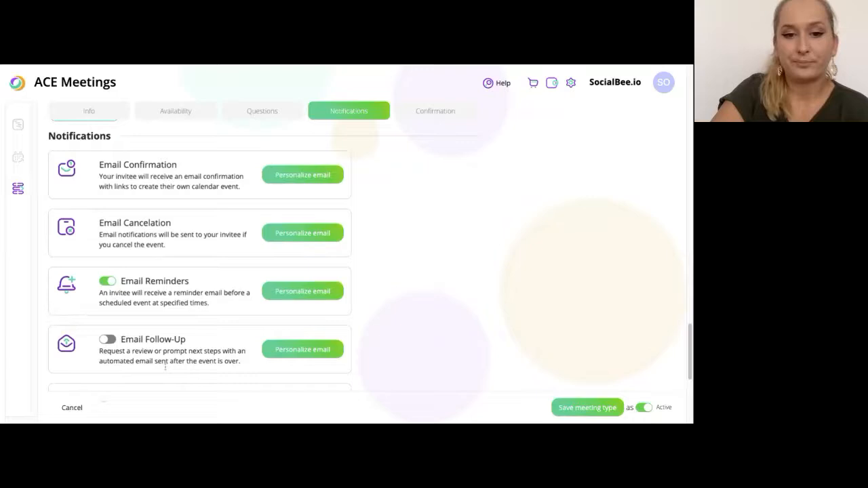
scroll(312, 216, down, 2)
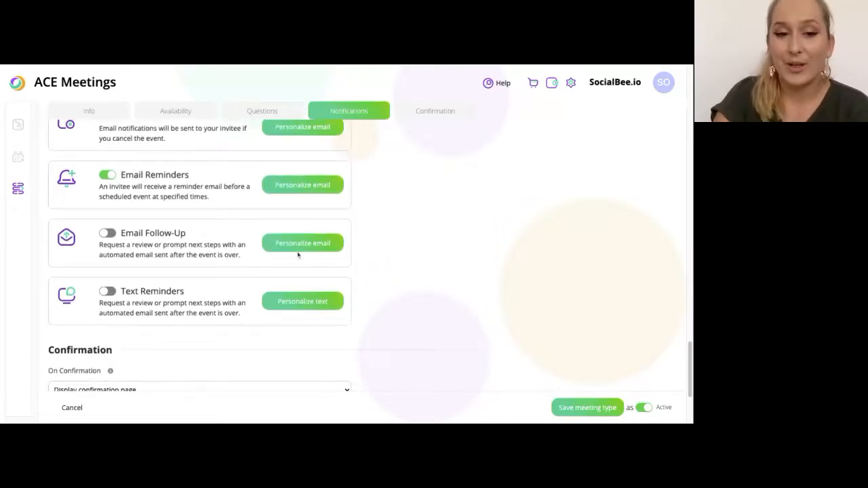
scroll(153, 269, up, 1)
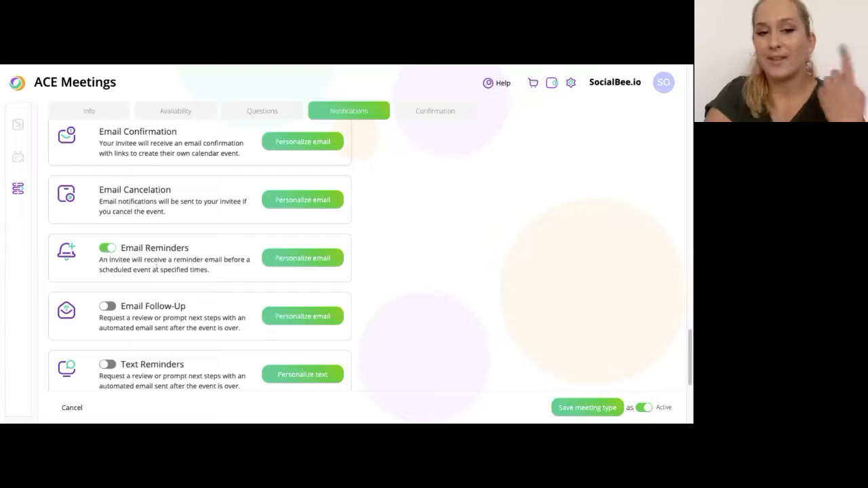
scroll(149, 272, down, 2)
click(107, 290)
Replace the text reminder message with 'Hi! I'm waiting for you to join our call here'
click(302, 299)
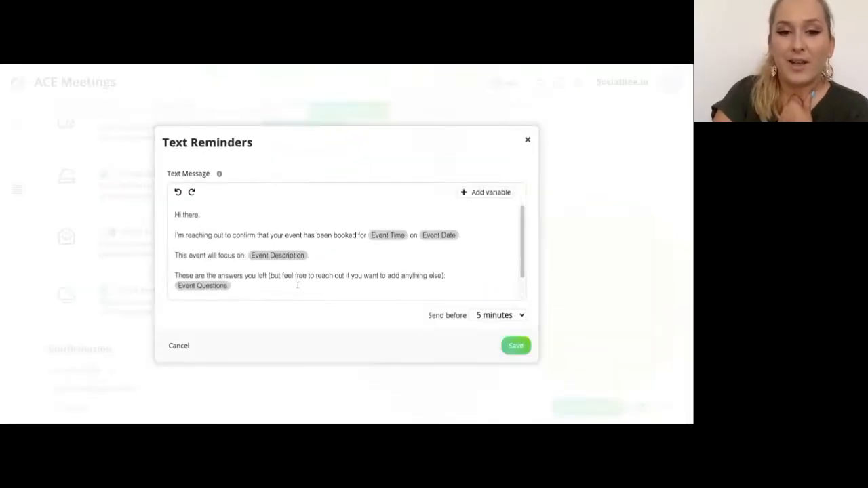
click(276, 258)
key(super+a)
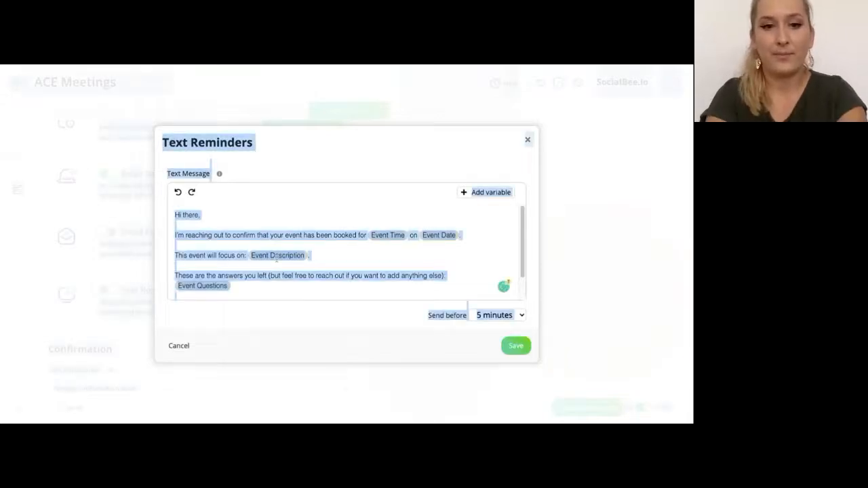
click(243, 273)
key(super+a)
text(Hi!)
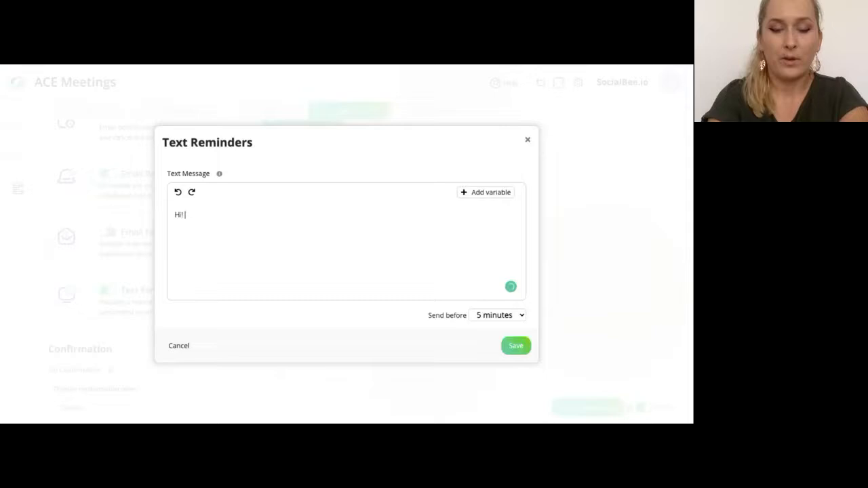
text( if)
key(BackSpace)
key(BackSpace)
text(If'm)
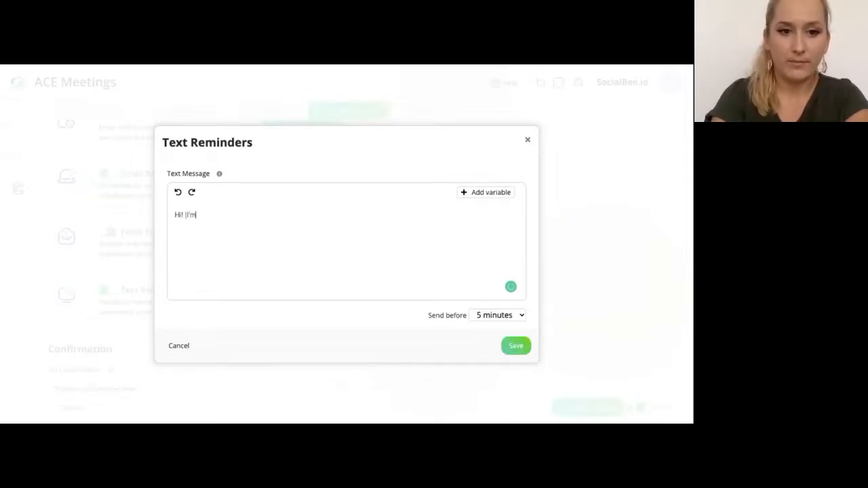
text( waiting for your)
key(BackSpace)
key(BackSpace)
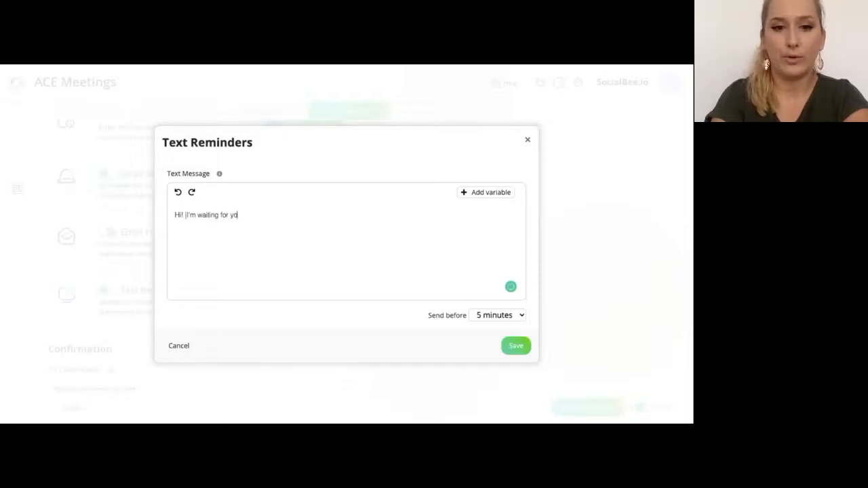
text(u)
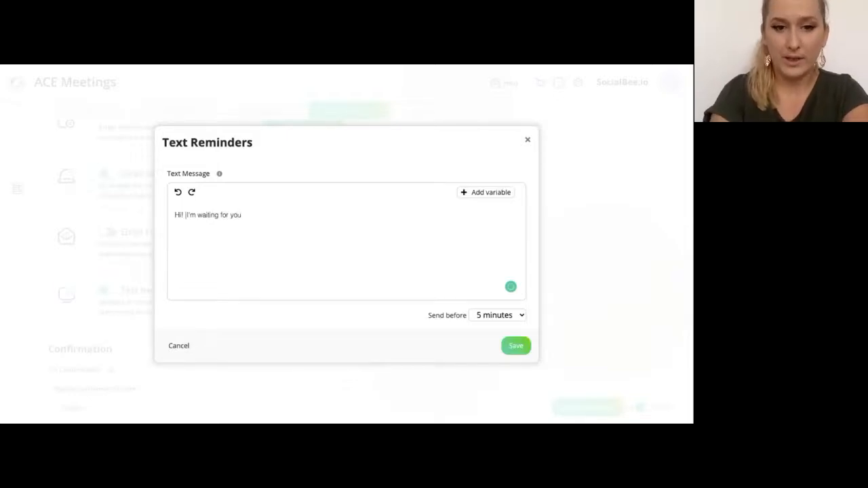
text( to )
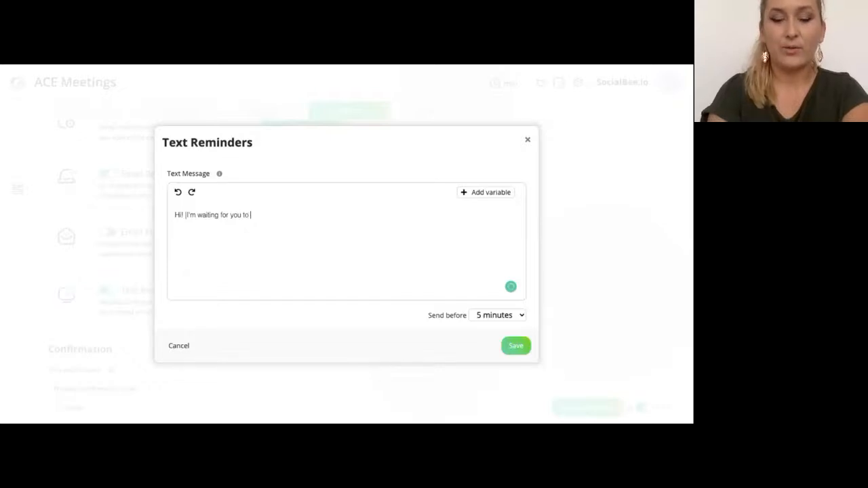
text(join our caa)
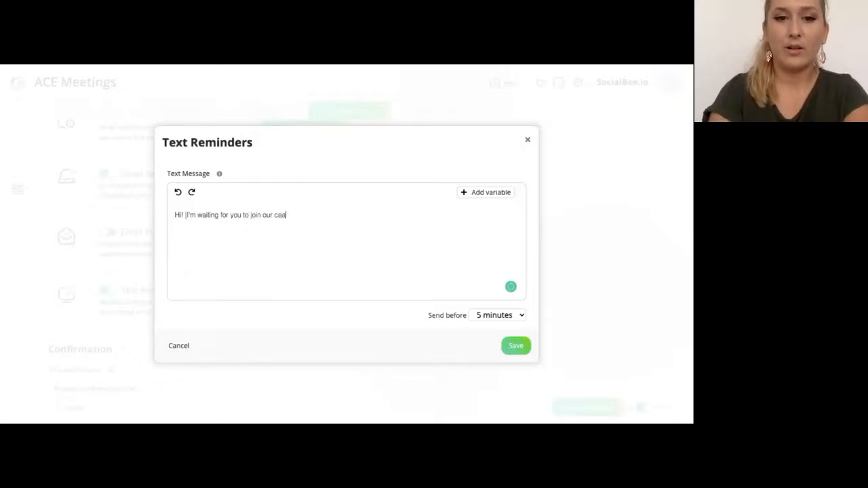
key(BackSpace)
text(ll here)
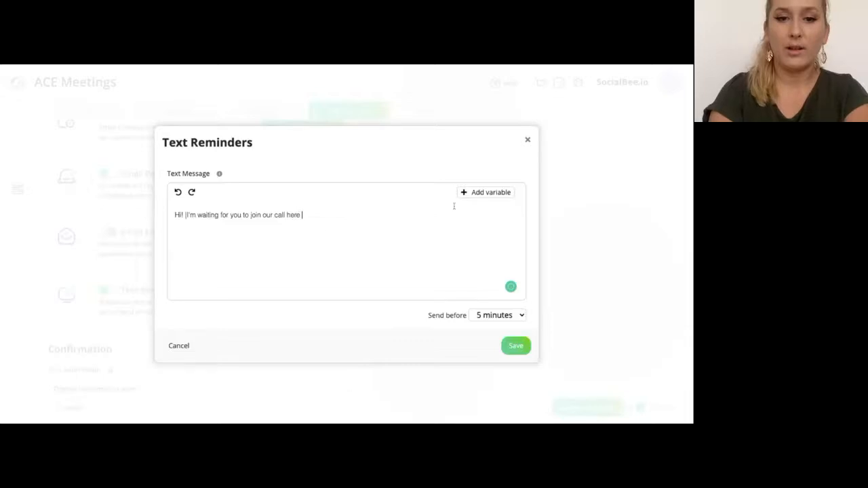
Append the Event Location variable, keep the 5-minutes-before timing, and close the editor
click(480, 196)
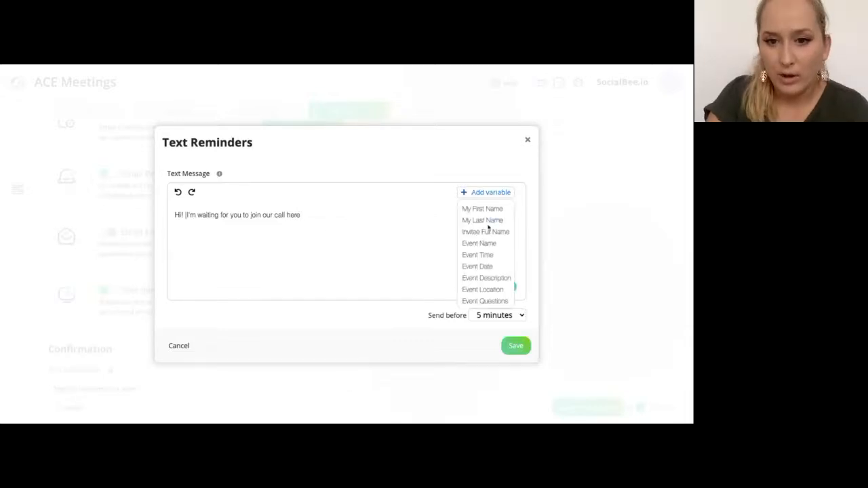
click(500, 290)
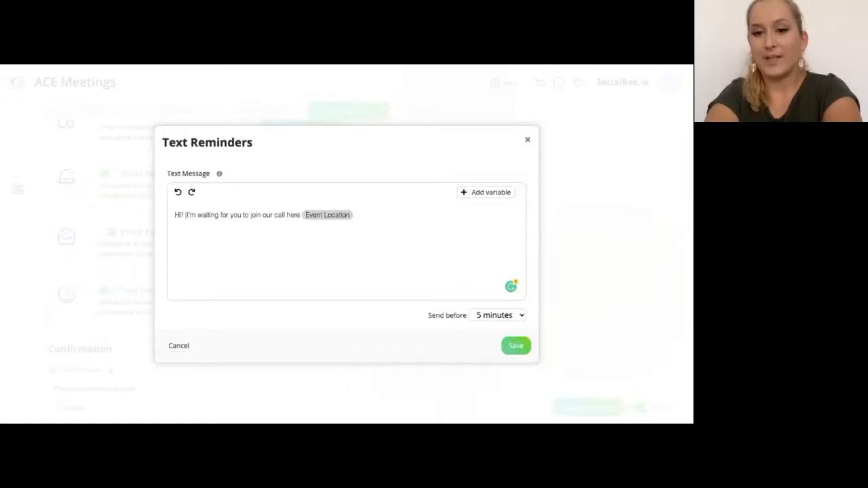
click(514, 317)
click(508, 350)
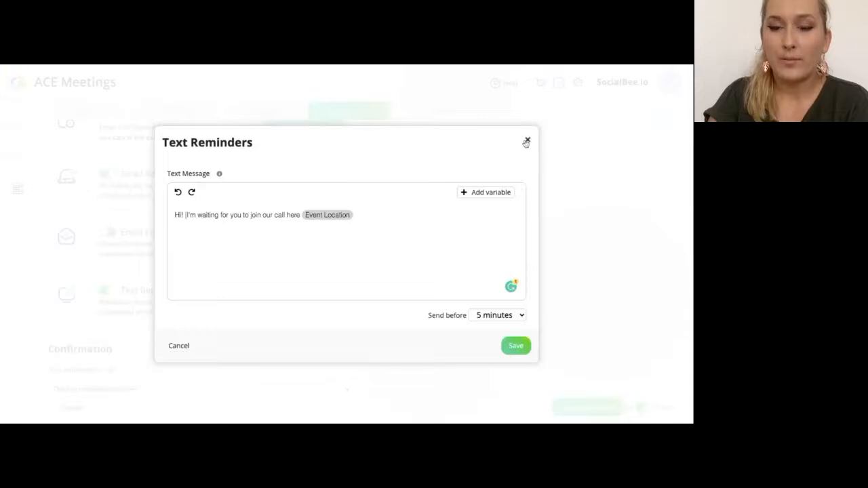
click(527, 140)
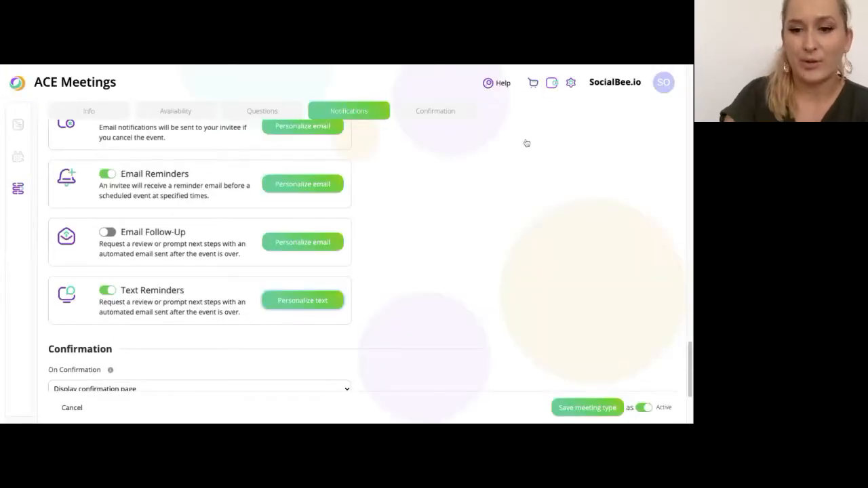
Save the meeting type, keep editing, dismiss the notice and scroll down to Confirmation
scroll(450, 171, down, 1)
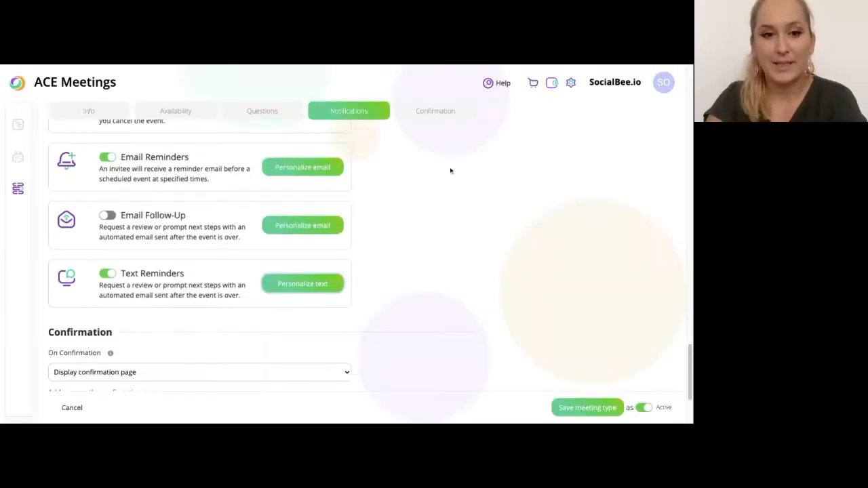
click(606, 411)
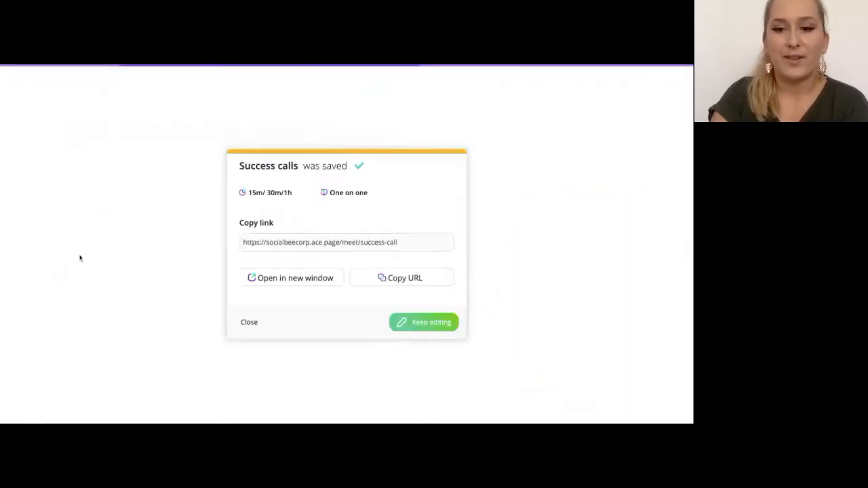
click(403, 323)
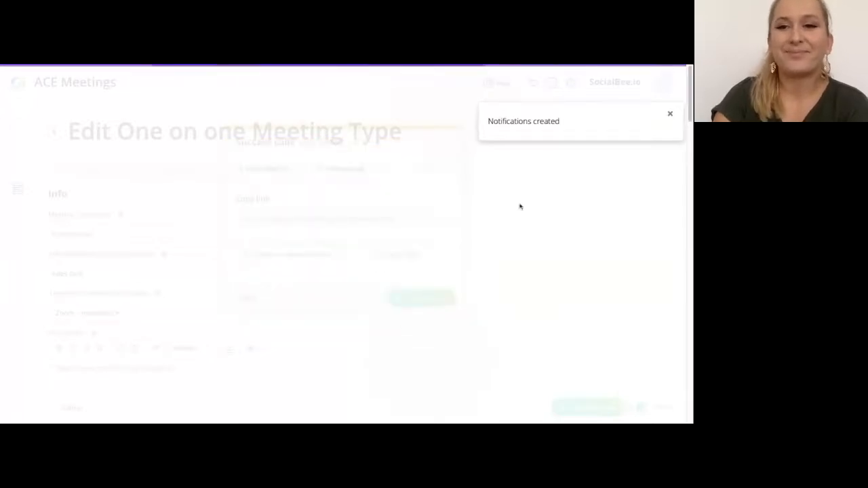
click(661, 118)
scroll(351, 174, down, 5)
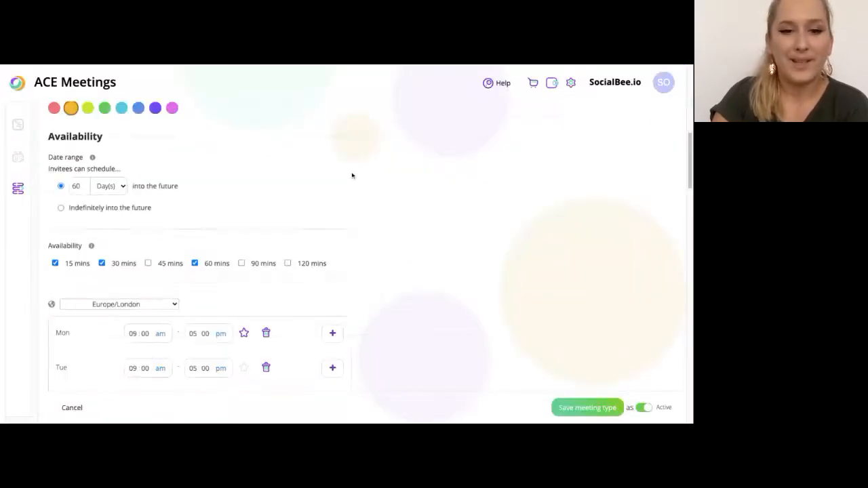
scroll(364, 194, down, 10)
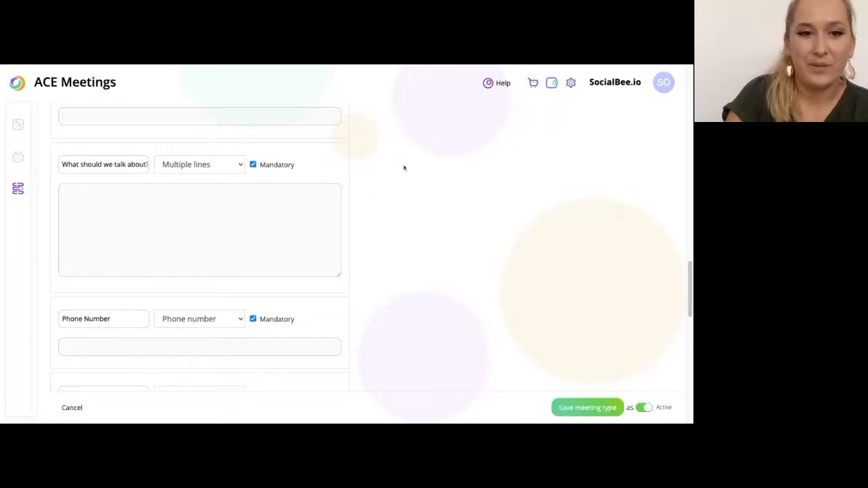
scroll(354, 194, down, 6)
scroll(354, 192, down, 3)
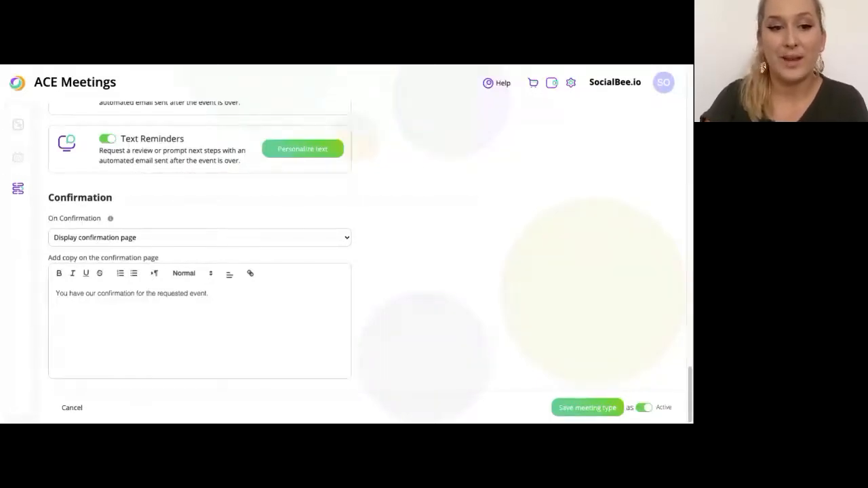
Change the confirmation page message to 'Thanks for booking the call, I'll talk to you soon!'
click(114, 238)
triple_click(79, 303)
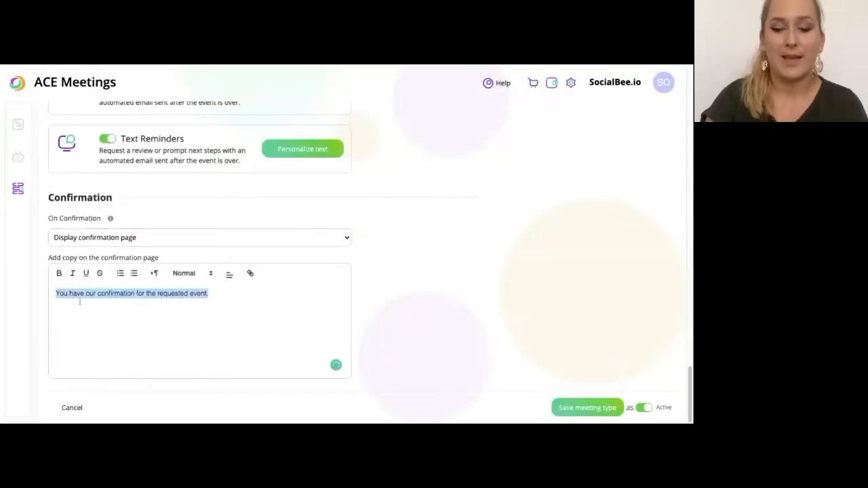
text(Thanks fo)
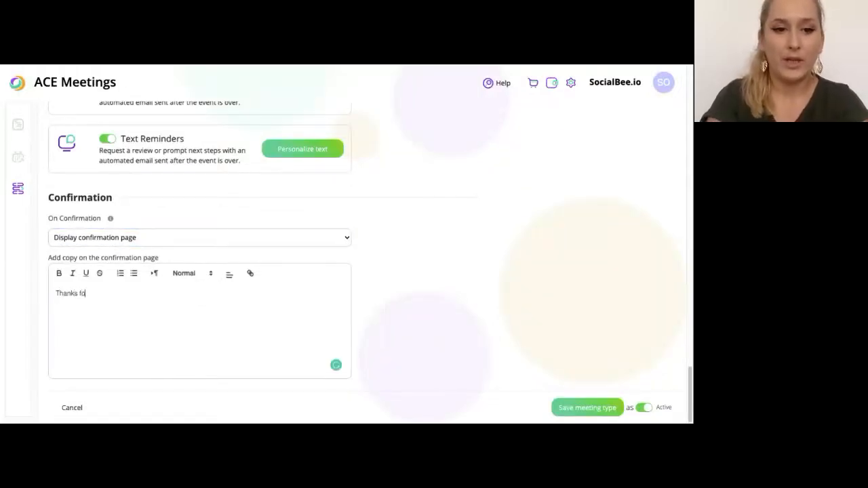
text(r book)
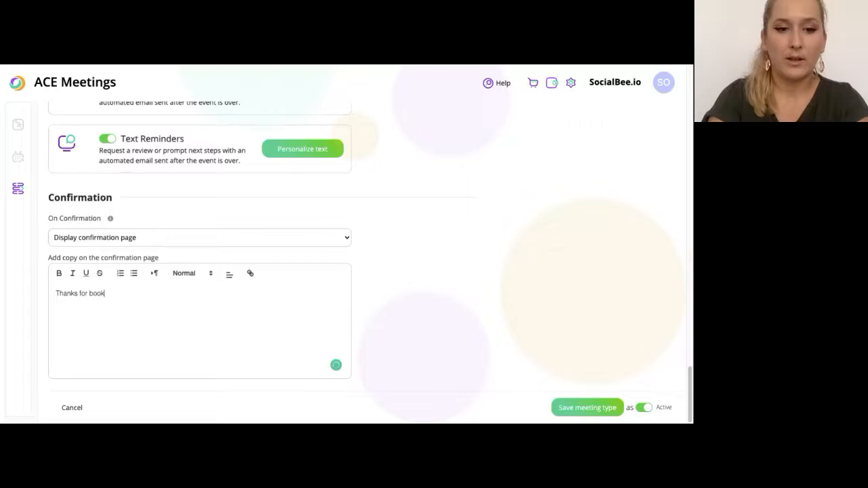
text(ing the cal)
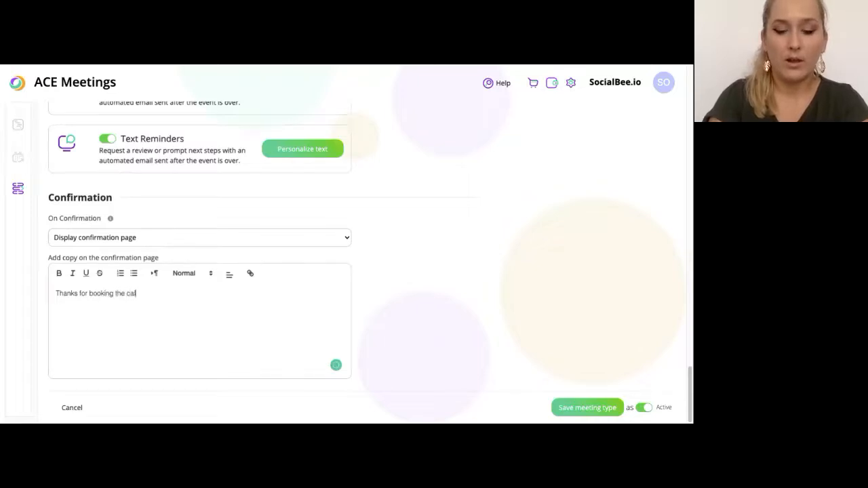
text(l. W)
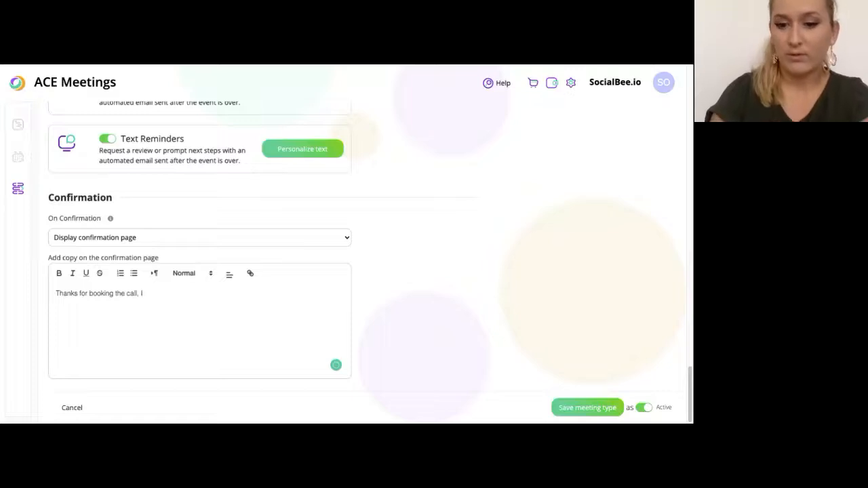
text('ll t)
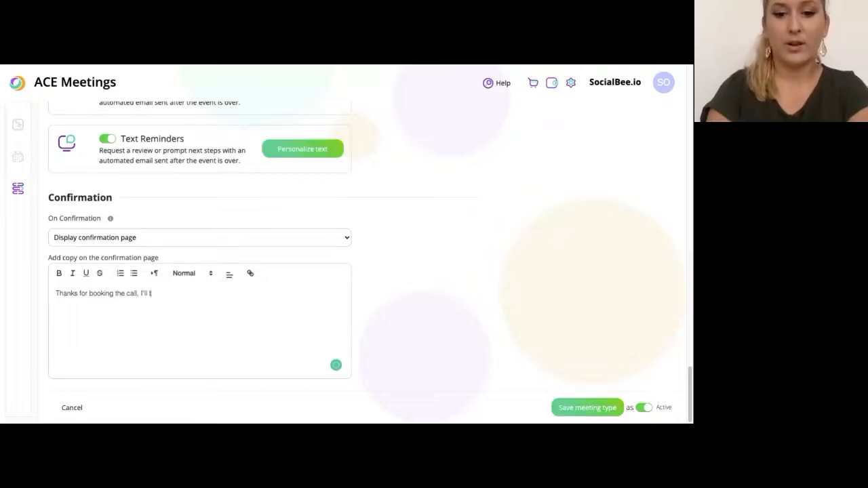
text(alk to you soon!)
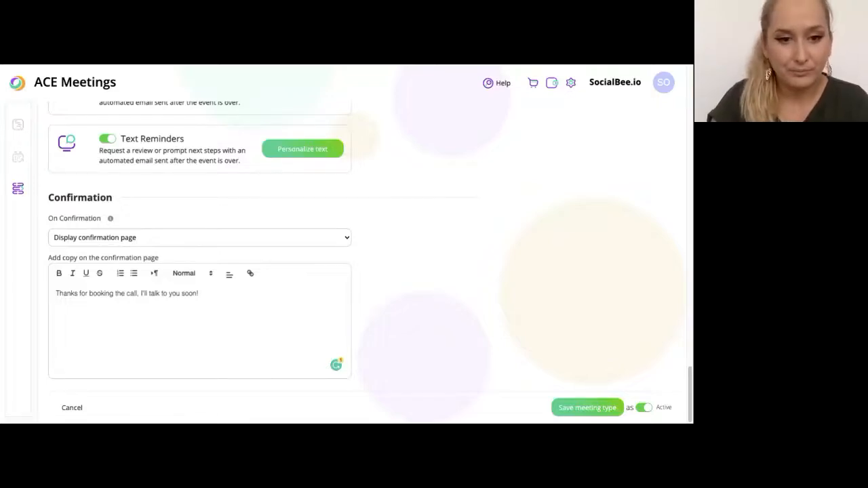
Leave the on-confirmation option unchanged and keep the meeting type Active
click(459, 288)
click(458, 288)
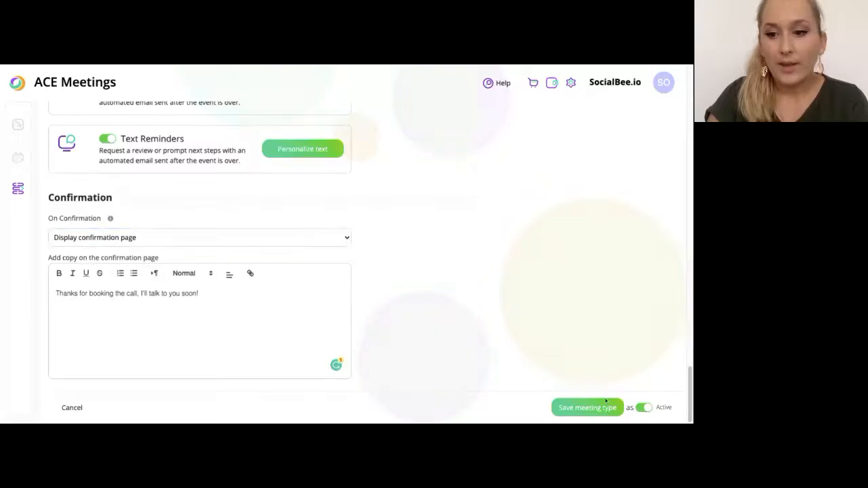
click(645, 408)
click(643, 407)
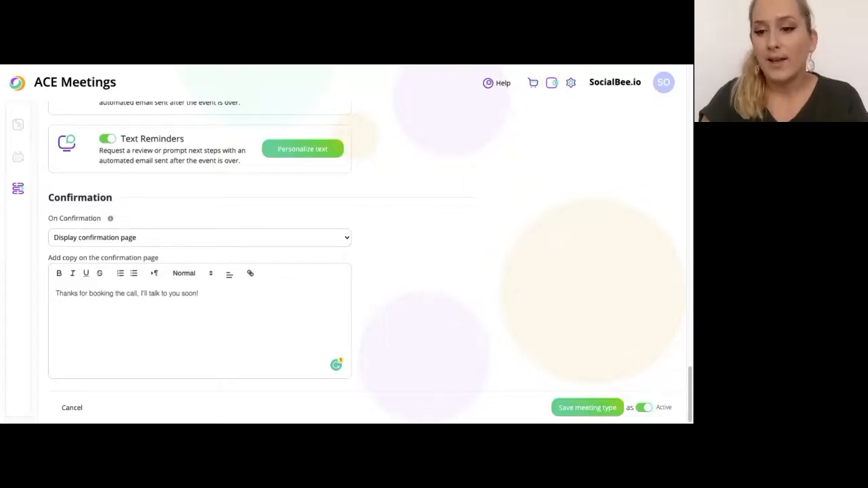
Save the Success calls meeting type again and copy its booking link
click(594, 410)
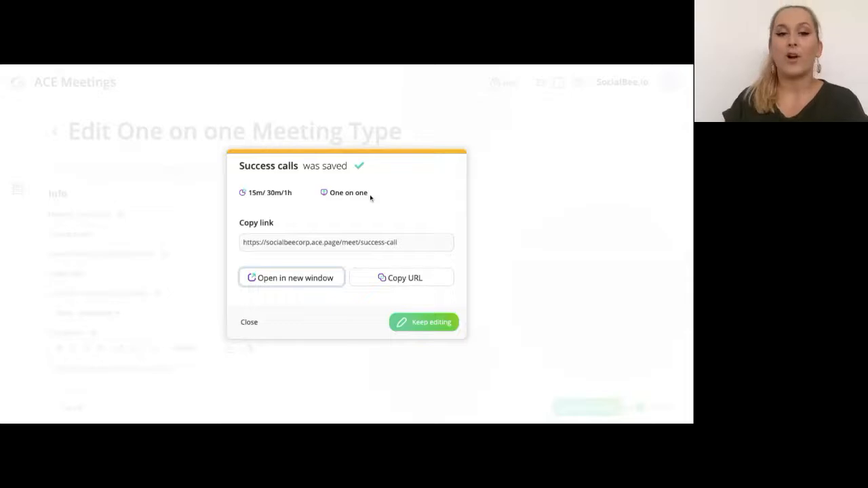
double_click(402, 246)
click(402, 246)
triple_click(402, 246)
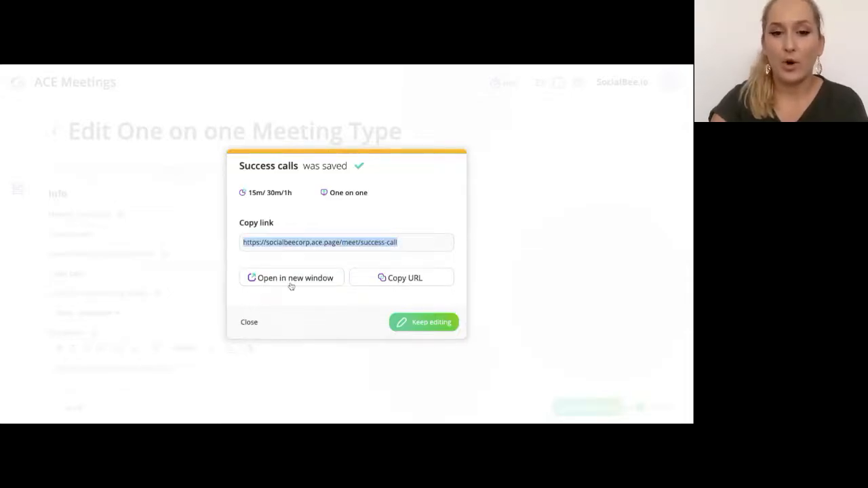
click(371, 284)
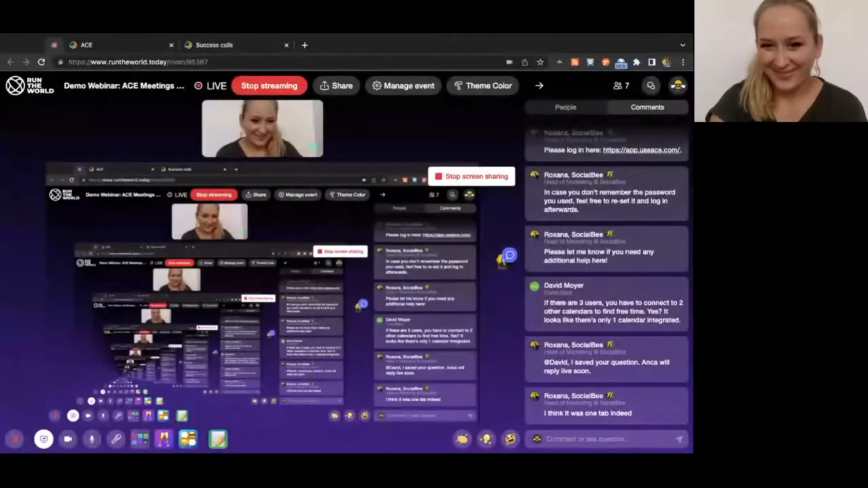
On the Success calls booking page, choose Europe/London time, 30 minutes, and Tuesday, July 26
click(223, 48)
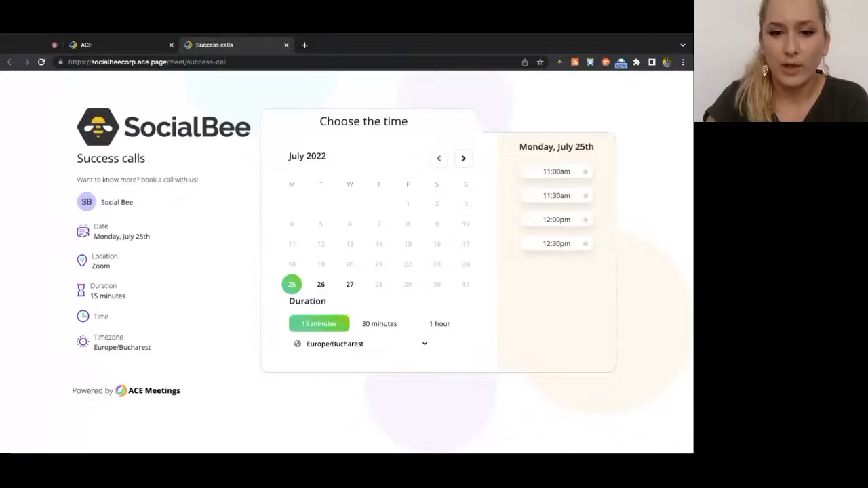
click(390, 324)
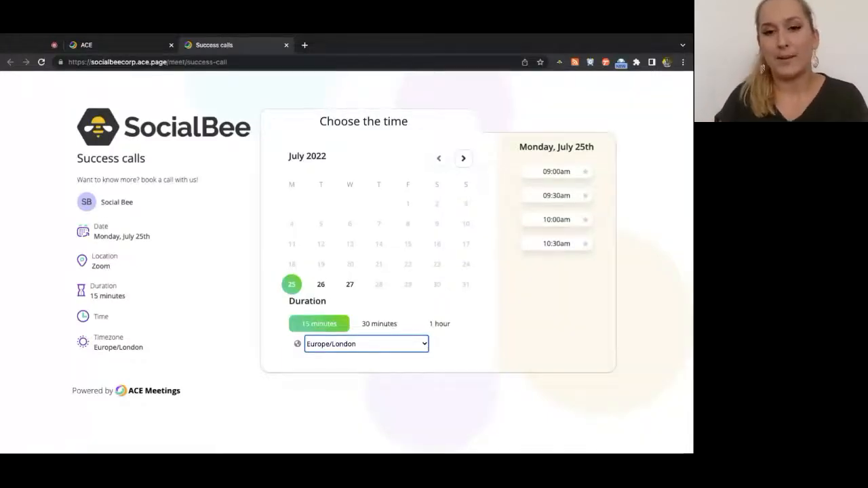
click(392, 326)
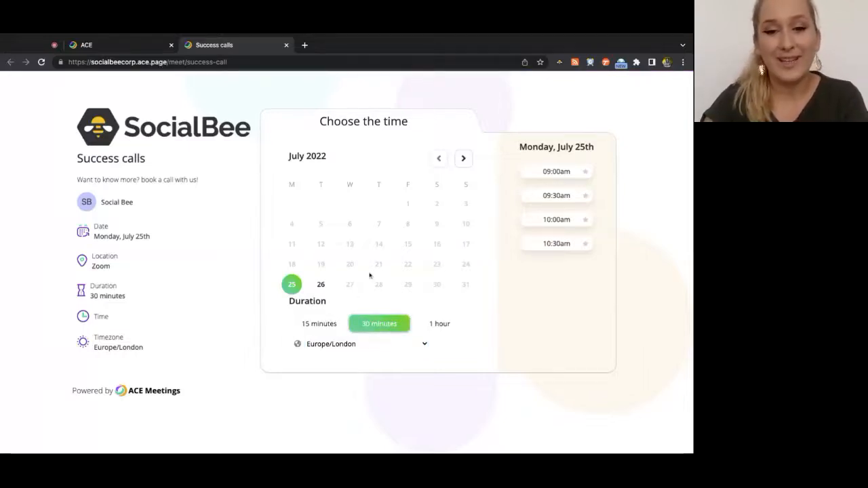
click(317, 325)
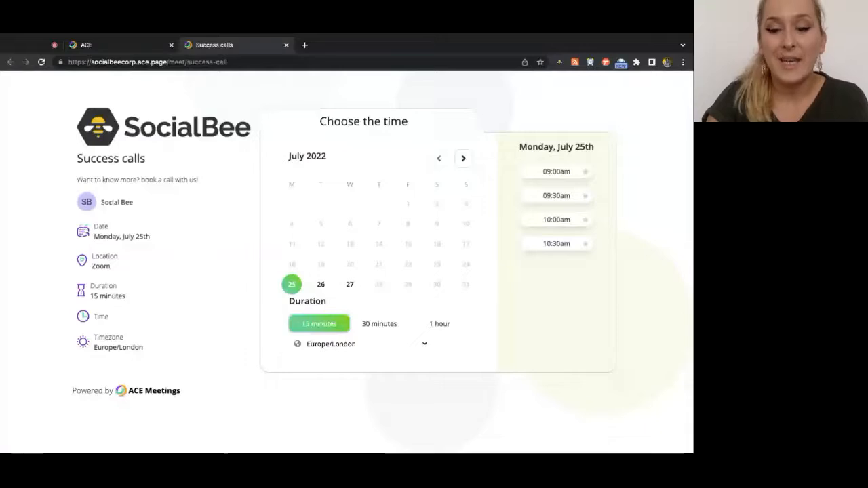
click(361, 324)
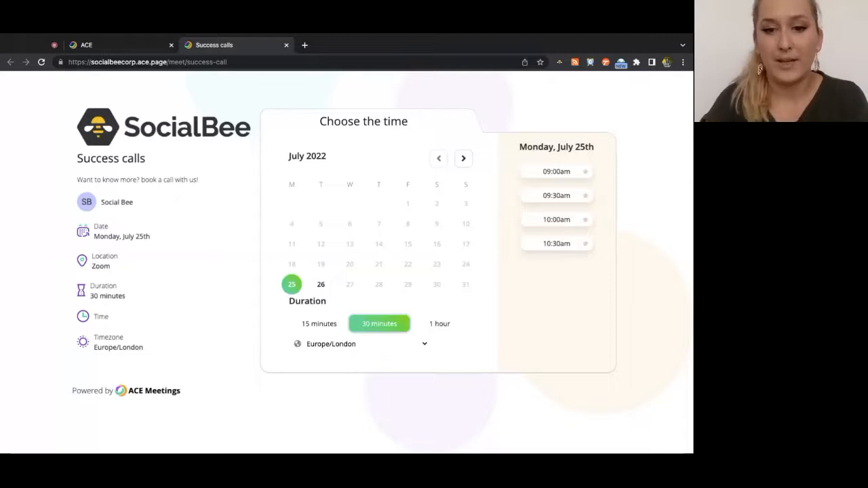
click(453, 324)
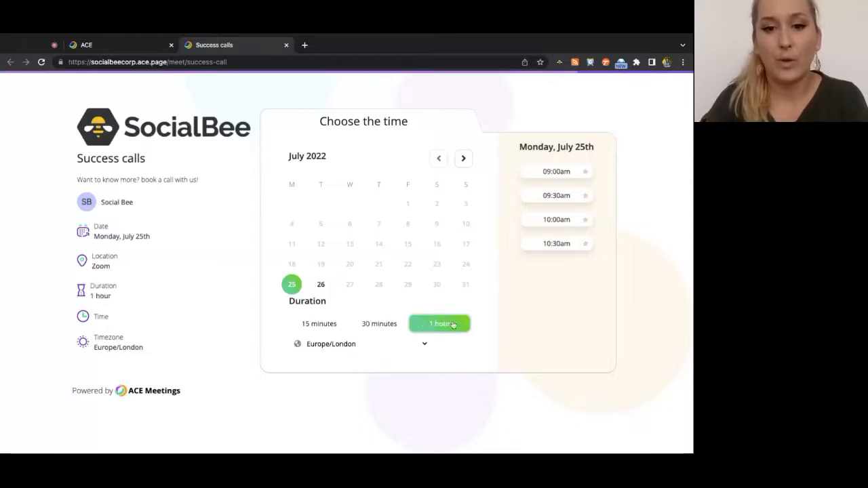
click(387, 325)
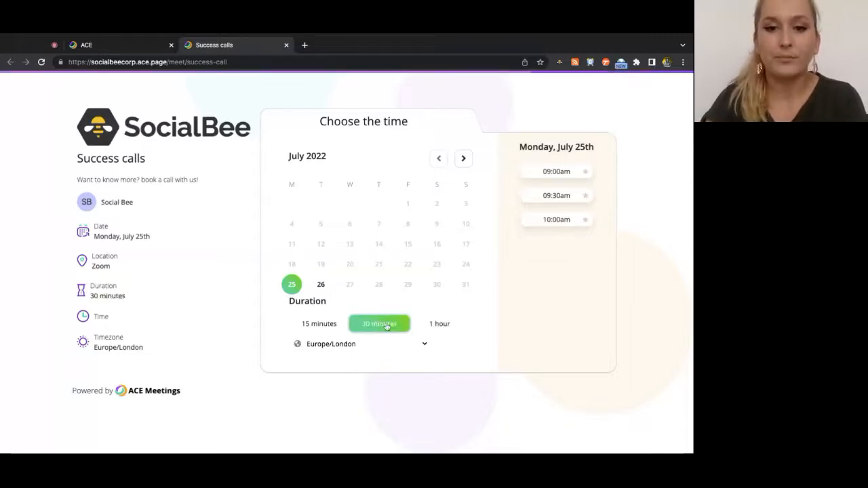
click(320, 285)
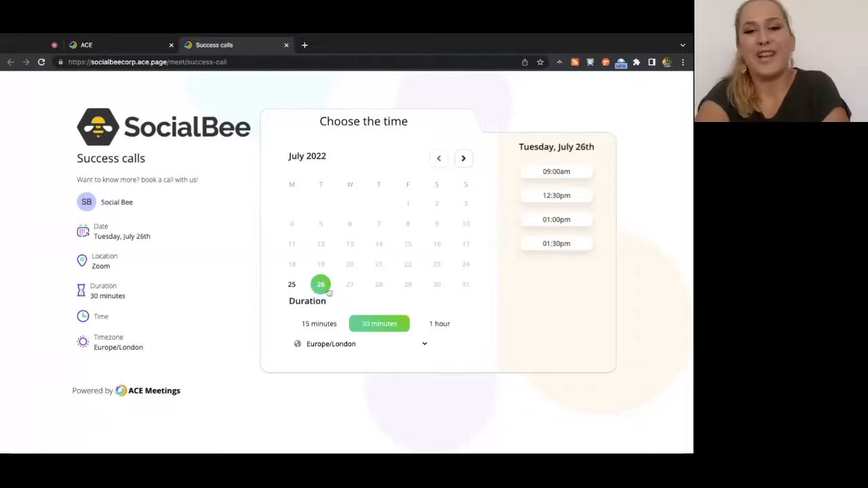
Book 12:30pm, entering the booker's name, e-mail, phone, topic 'this is for the webinar' and customer 'yes'
click(586, 196)
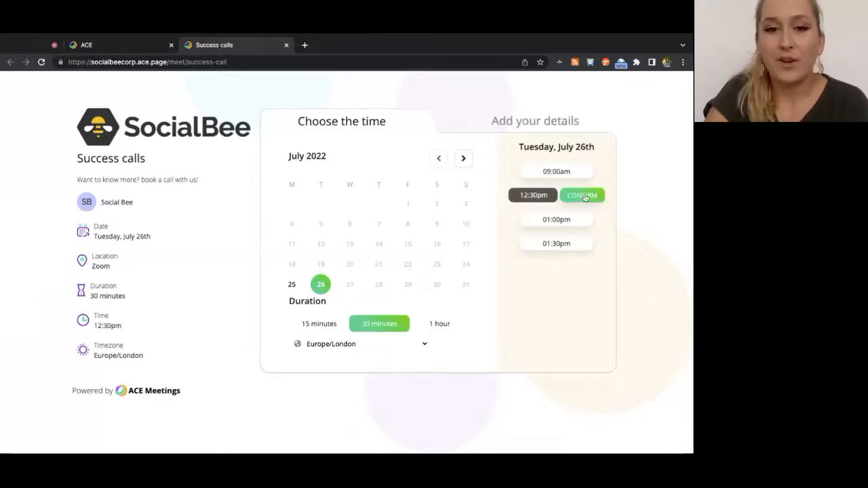
click(583, 195)
click(407, 181)
text(Anca)
key(Tab)
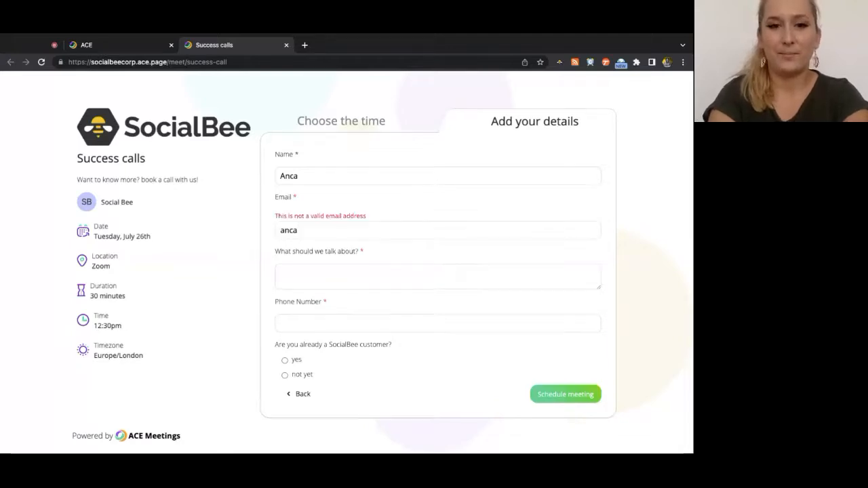
key(Tab)
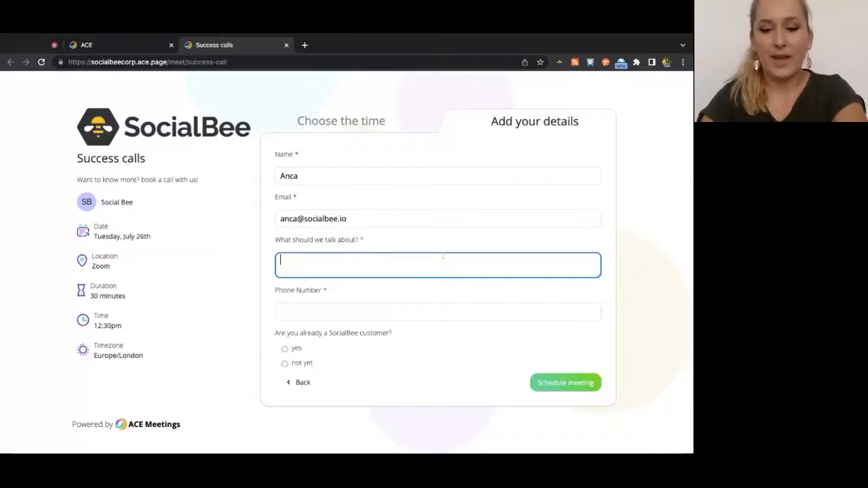
text(this is for the webinar)
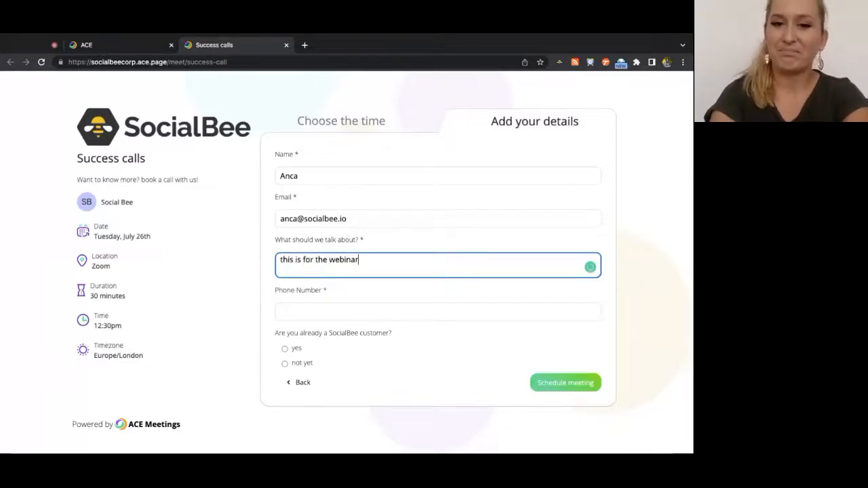
click(440, 306)
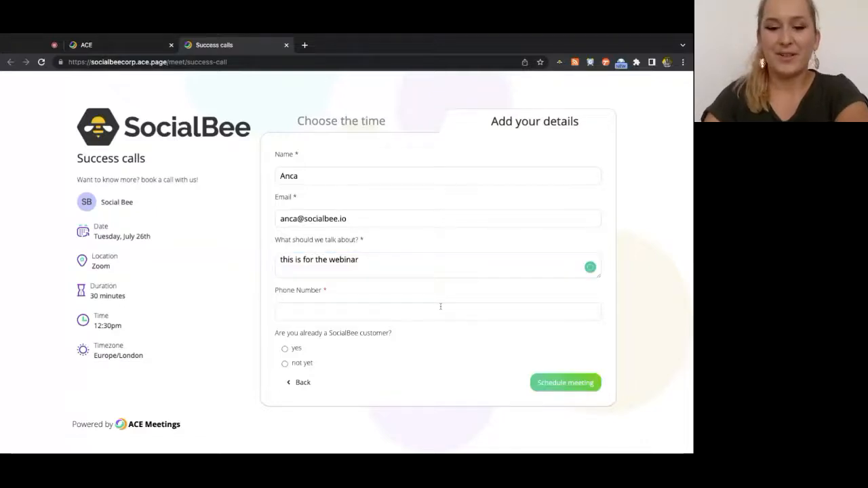
text(+1)
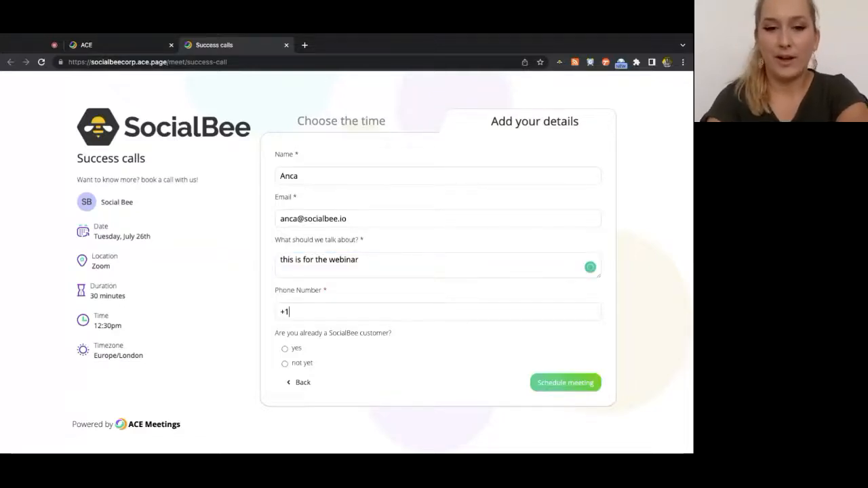
text(234567890)
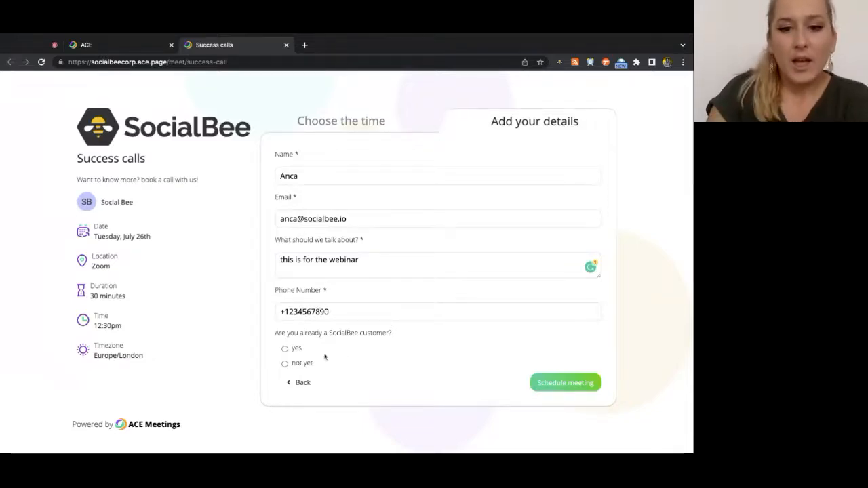
click(285, 349)
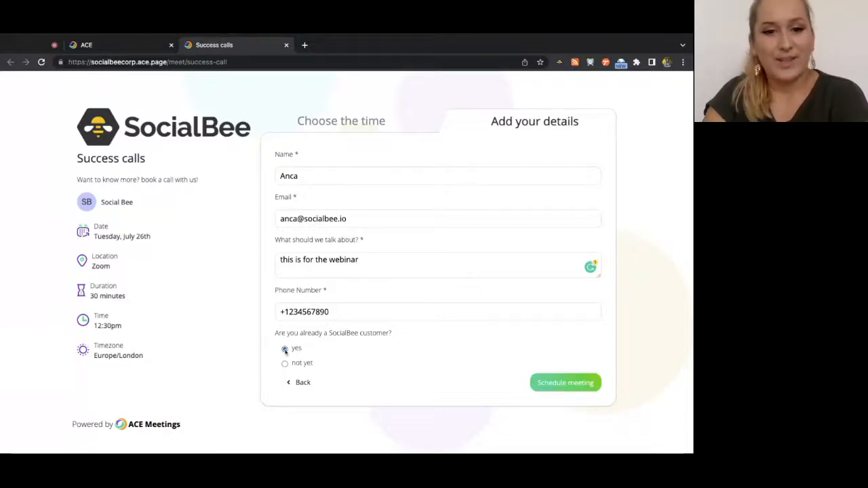
Schedule the July 26, 12:30 test meeting, review its confirmation, and close the booking tab
click(573, 384)
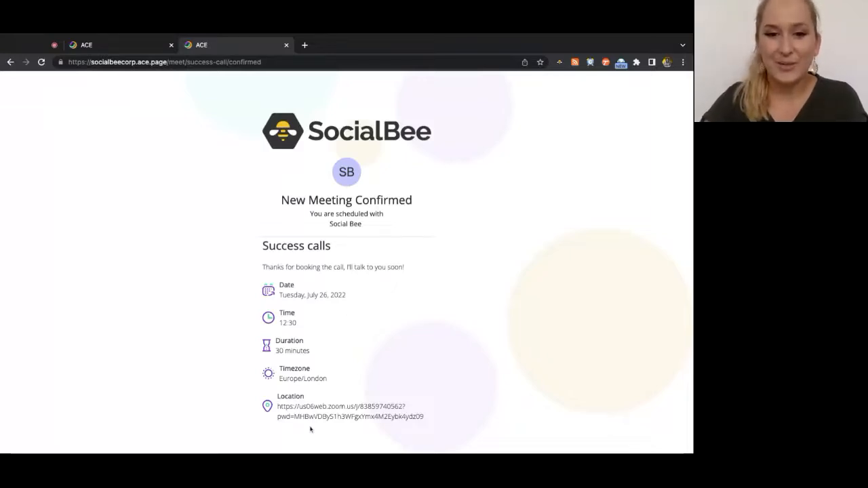
triple_click(444, 423)
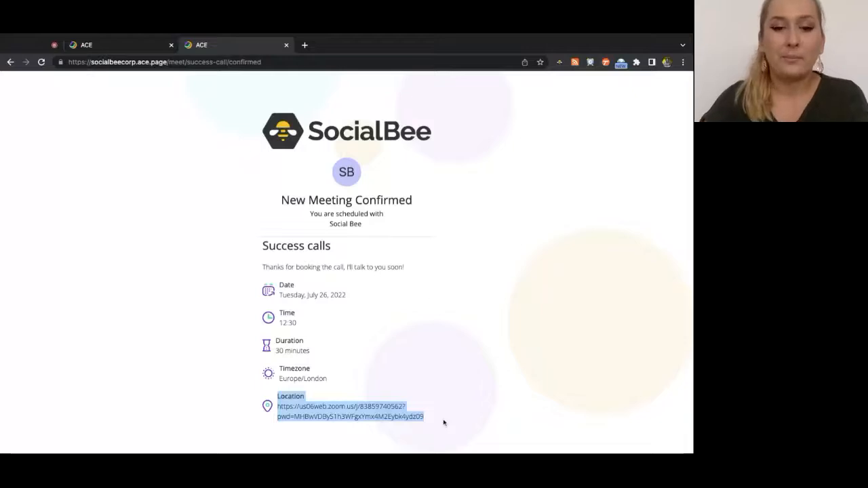
click(316, 354)
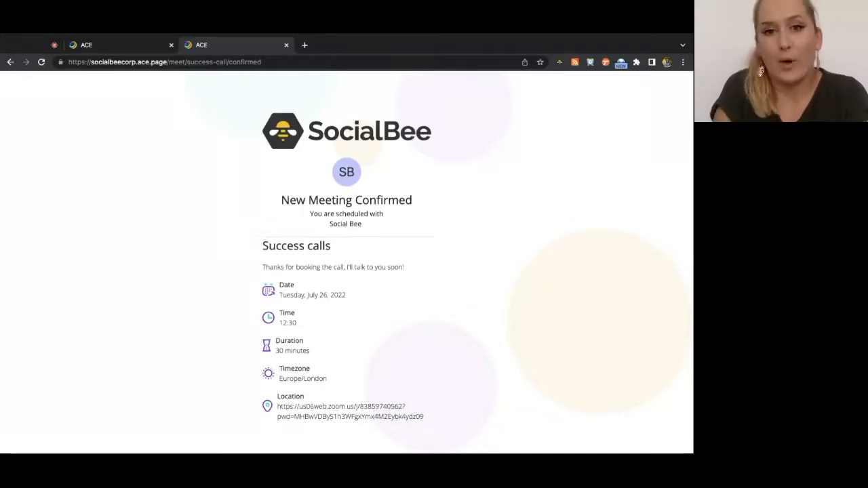
triple_click(361, 227)
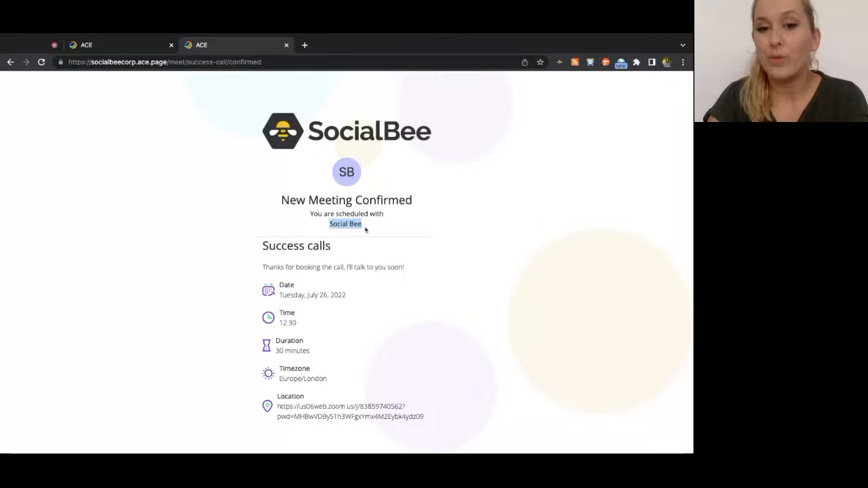
click(314, 226)
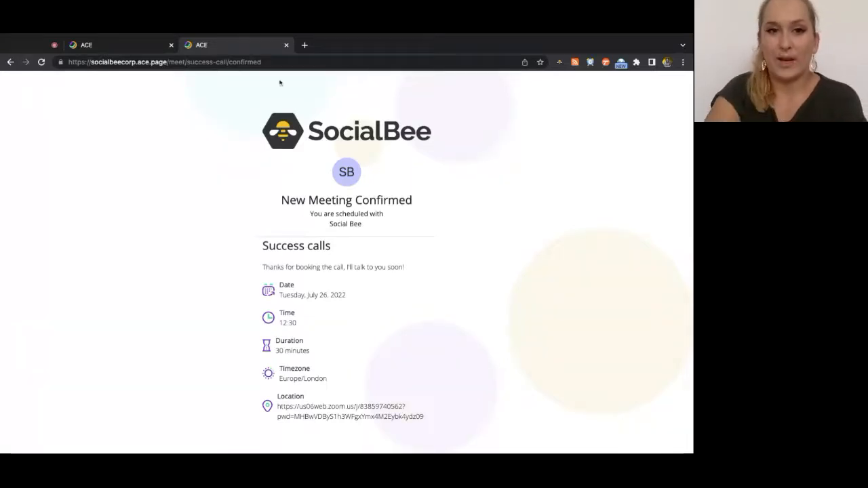
key(super+w)
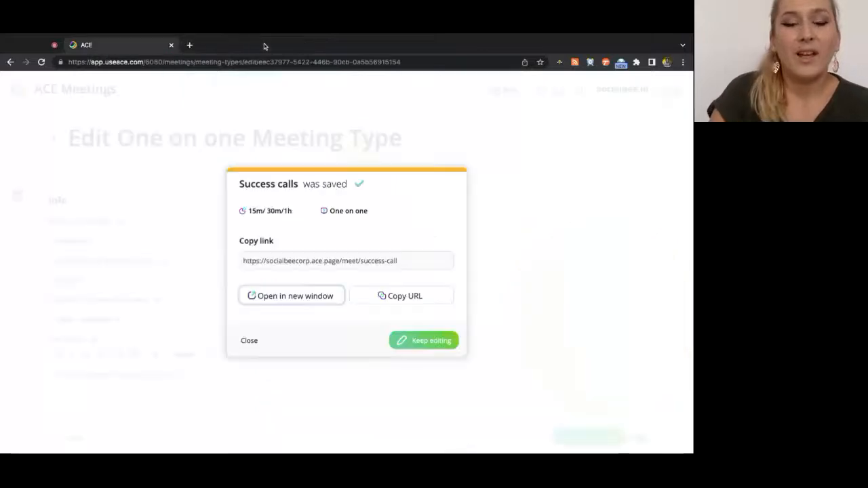
Close the 'Success calls was saved' dialog and open Scheduled Meetings to see upcoming bookings
click(246, 340)
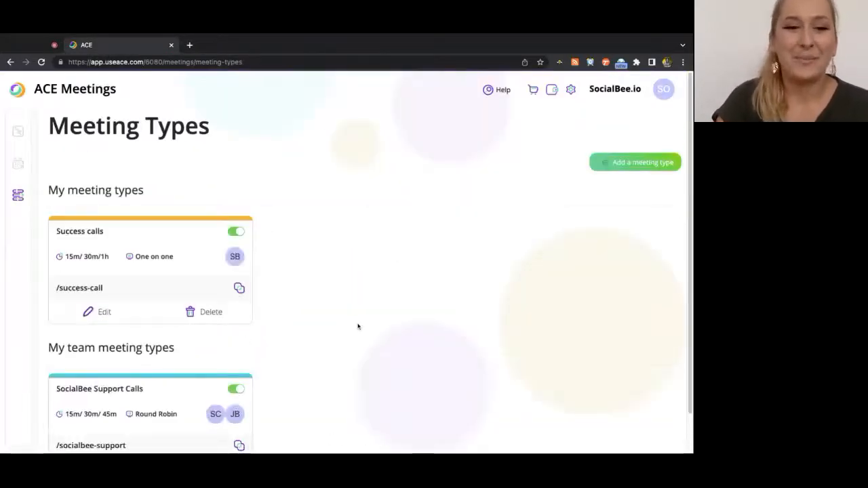
scroll(358, 326, down, 1)
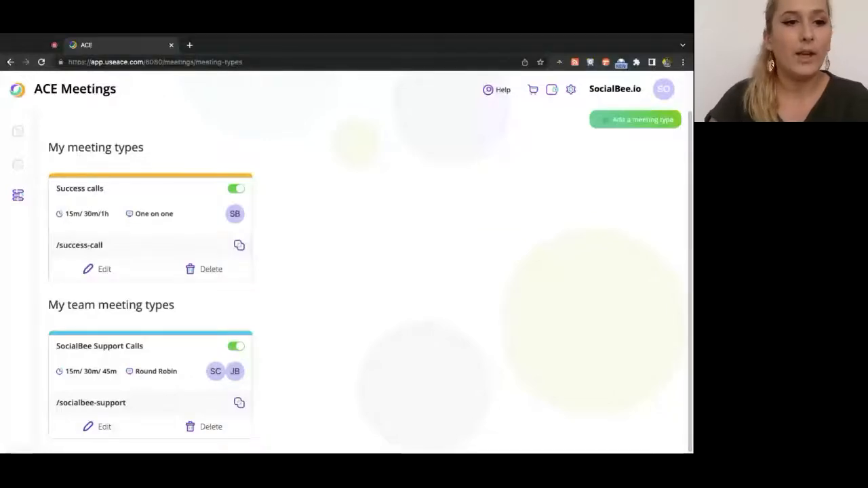
click(18, 165)
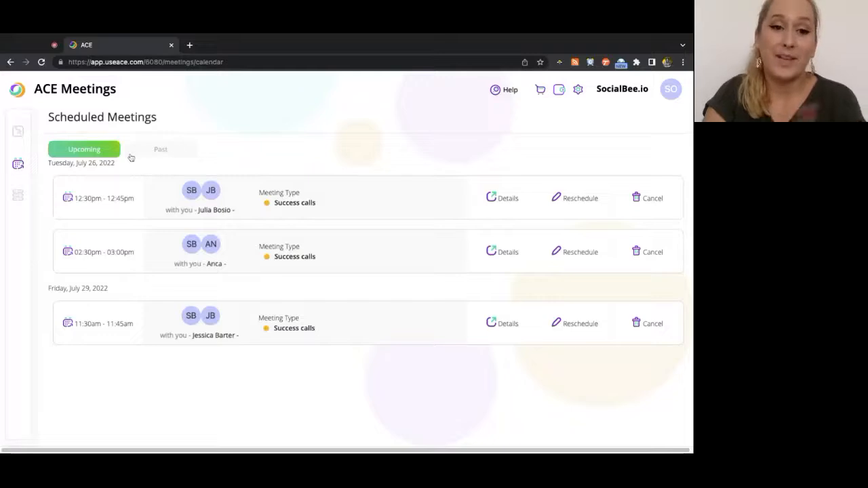
Confirm the Past tab lists no meetings, then go to the Dashboard's to-do list and next meetings
click(166, 155)
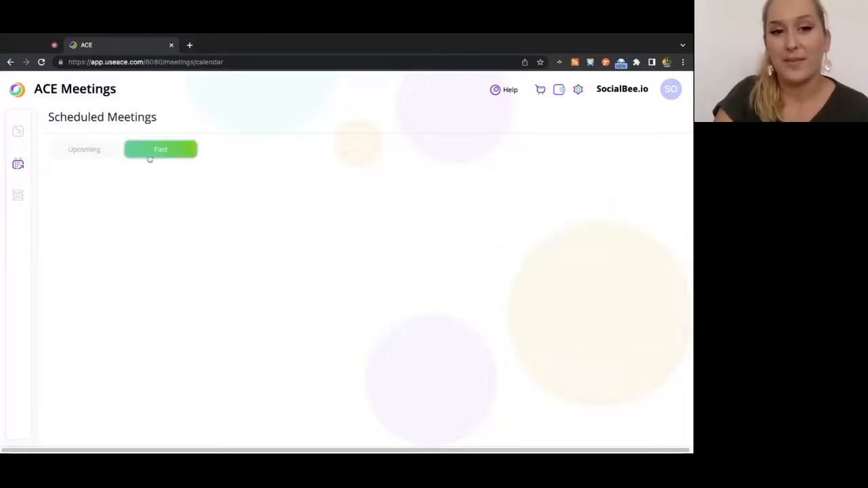
click(93, 158)
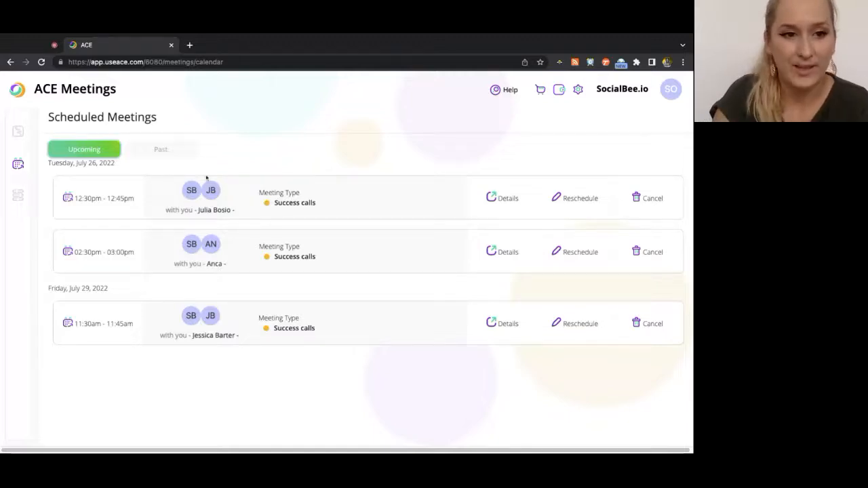
click(18, 131)
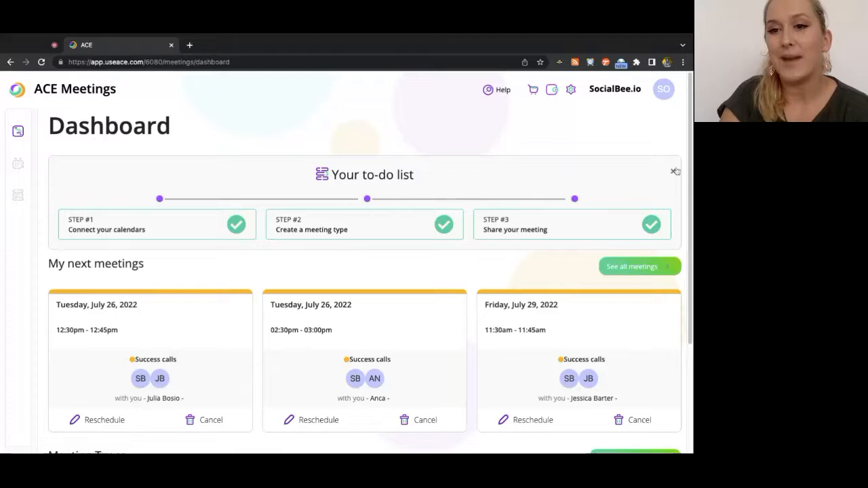
Dismiss the to-do list and update notification and scroll through the Dashboard
click(672, 172)
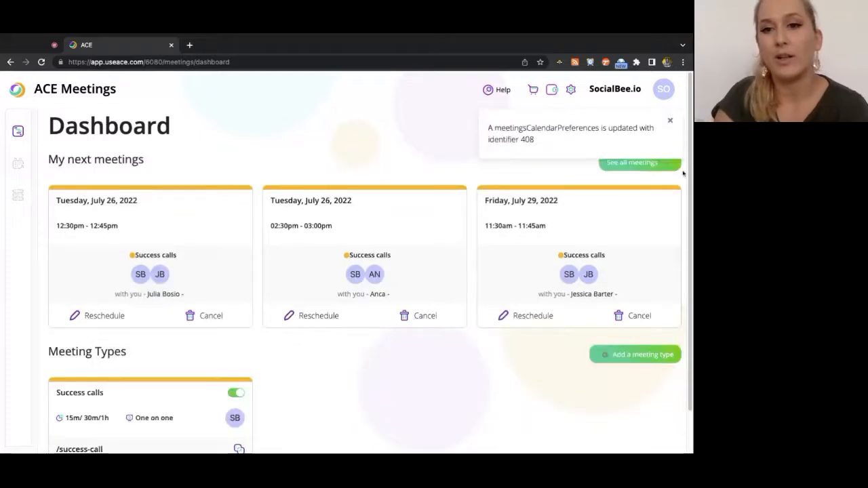
click(670, 128)
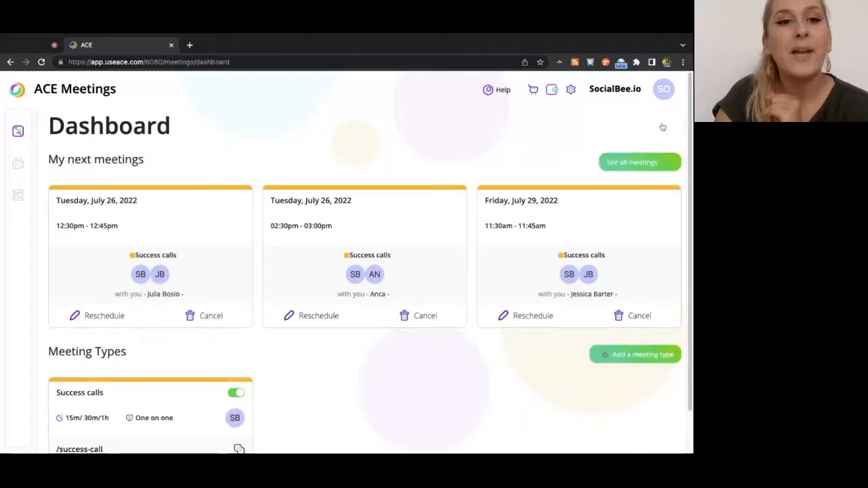
scroll(299, 181, down, 1)
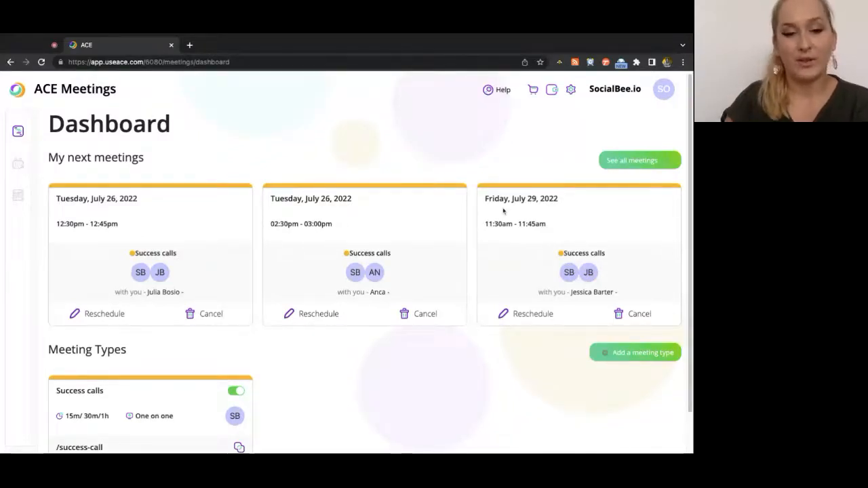
scroll(341, 309, down, 1)
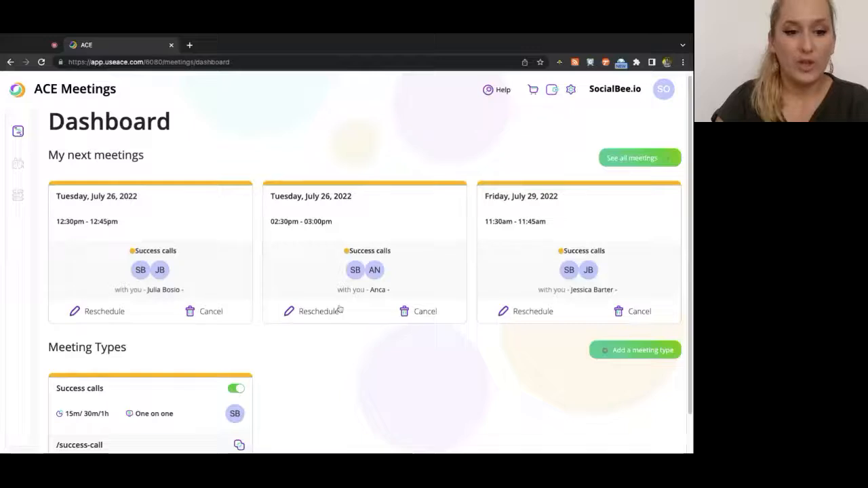
scroll(137, 346, down, 1)
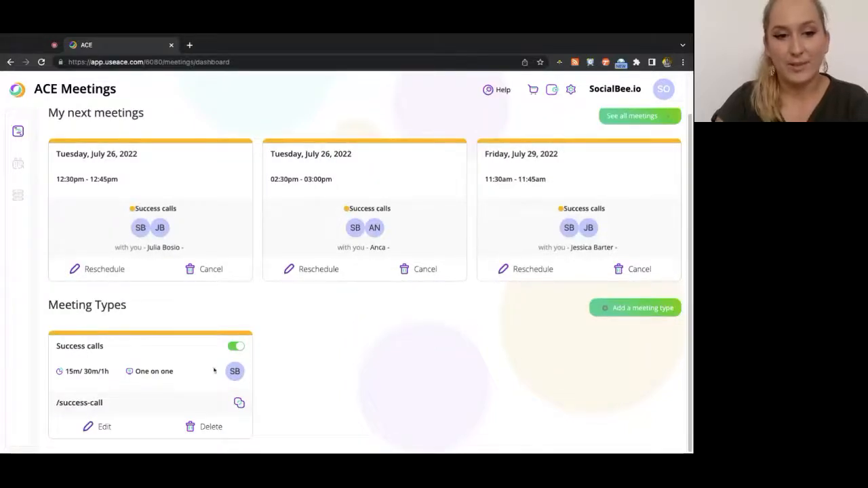
scroll(129, 373, up, 1)
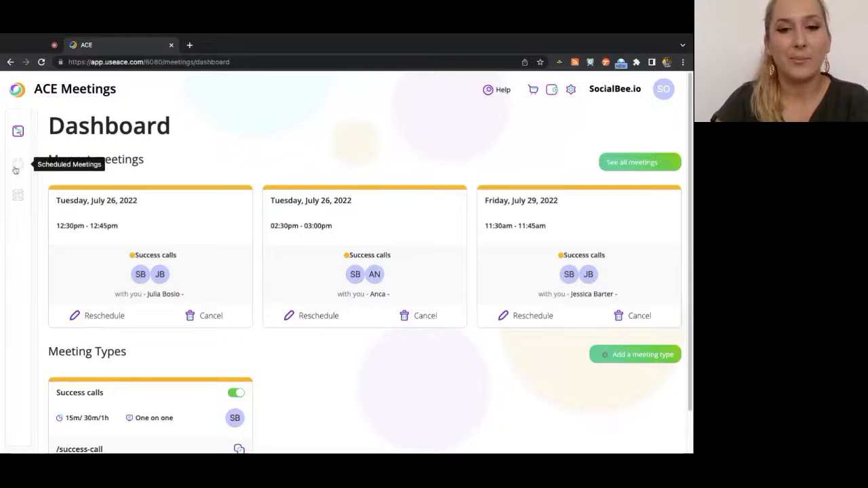
Glance at Meeting Types, then start rescheduling the July 26, 12:30pm Success call
click(18, 194)
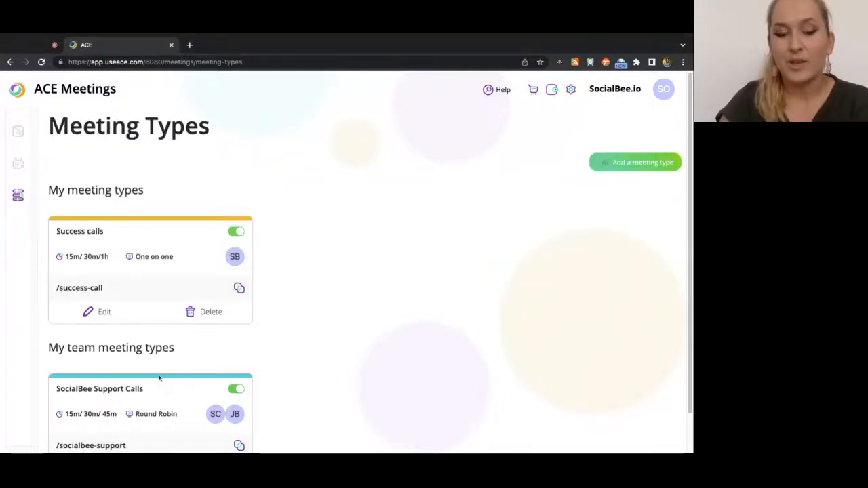
click(18, 132)
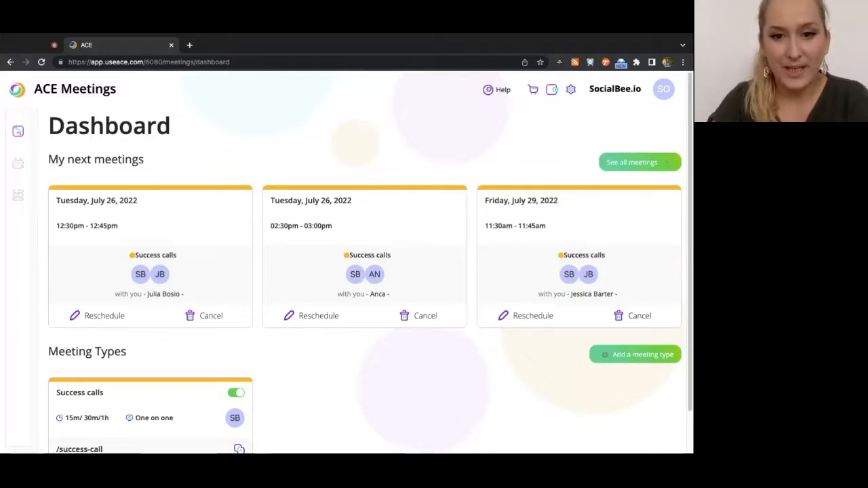
click(333, 316)
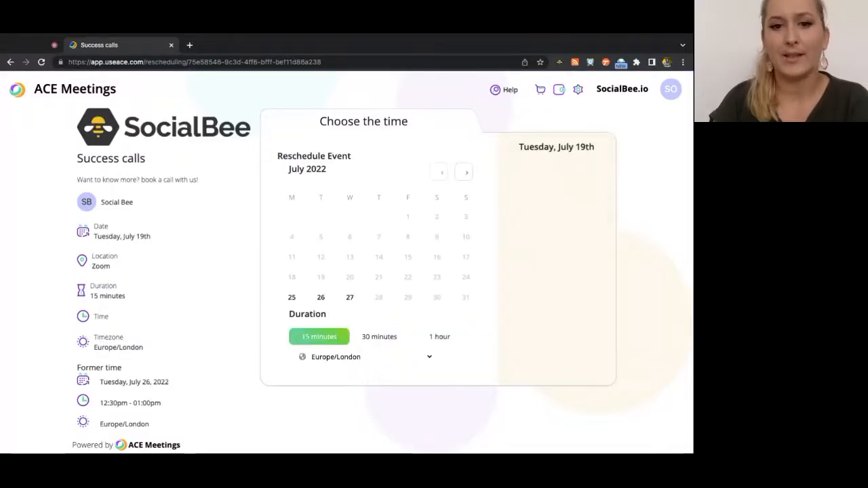
Choose Wednesday, July 27 at 11:30am as the new meeting time
click(349, 298)
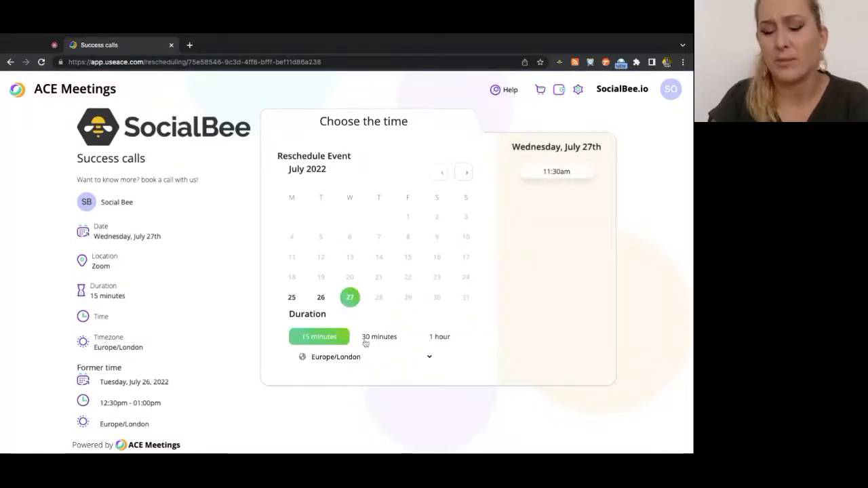
click(550, 171)
click(573, 175)
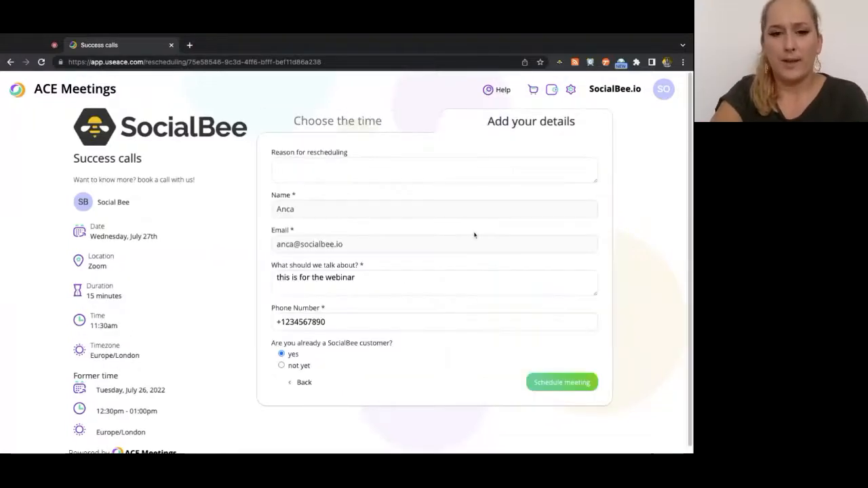
scroll(464, 308, down, 1)
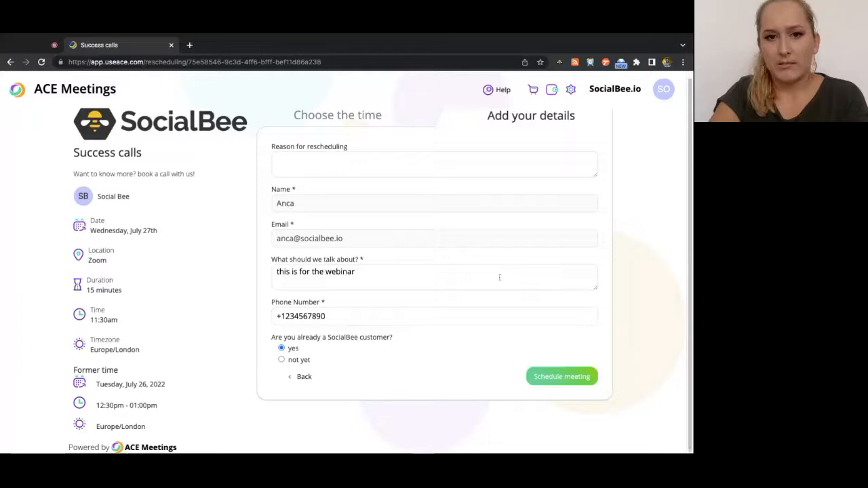
scroll(475, 258, up, 1)
Enter 'sorry something came up!' as the rescheduling reason and submit
click(342, 173)
text(sorry so)
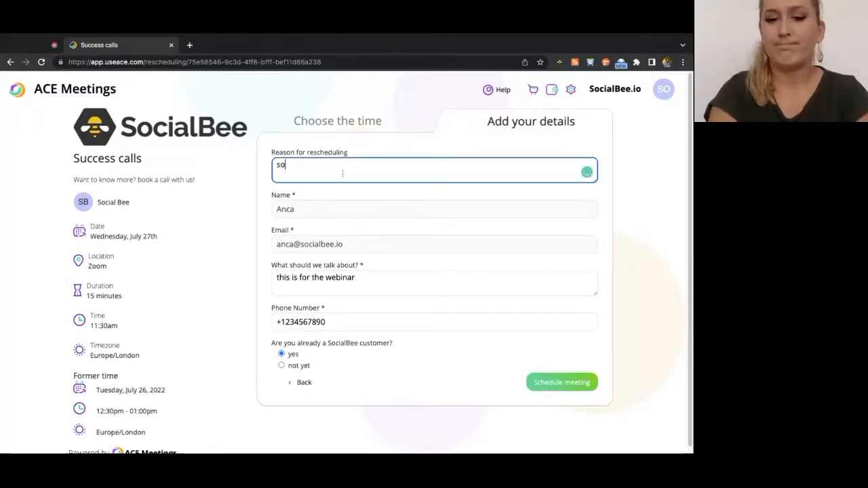
text(ng came up!)
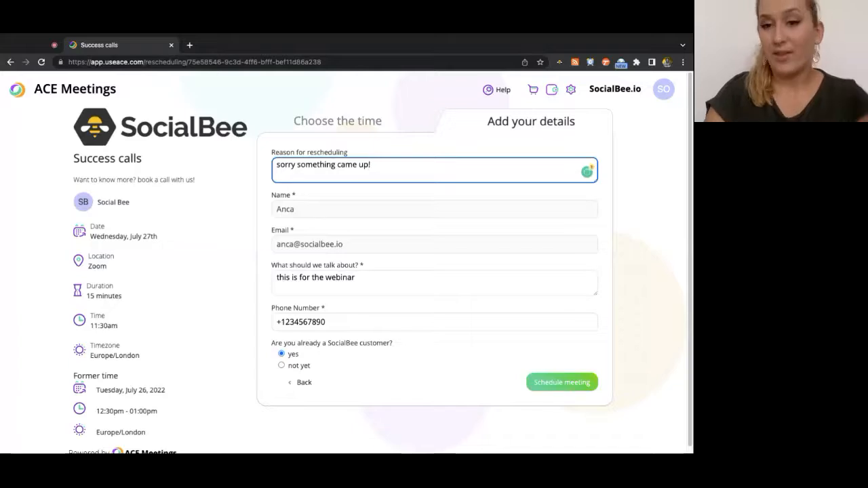
click(567, 384)
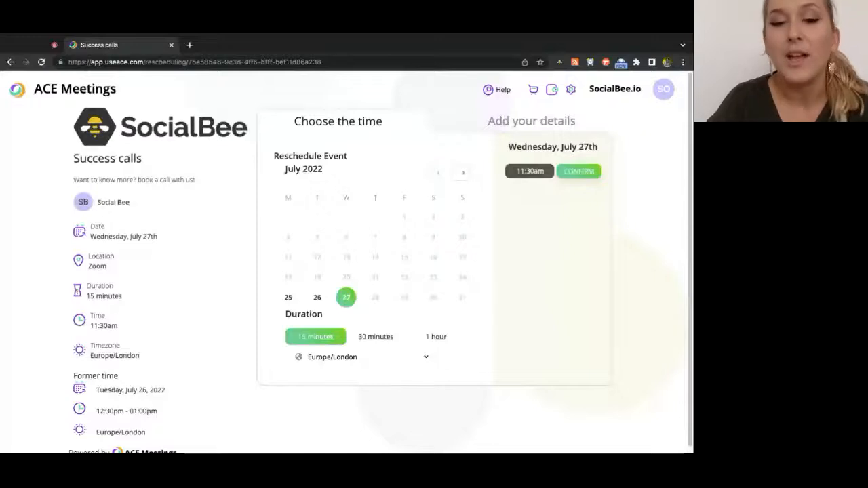
Try rescheduling to Tuesday, July 26 at 11:00am and dismiss the already-booked error
click(317, 297)
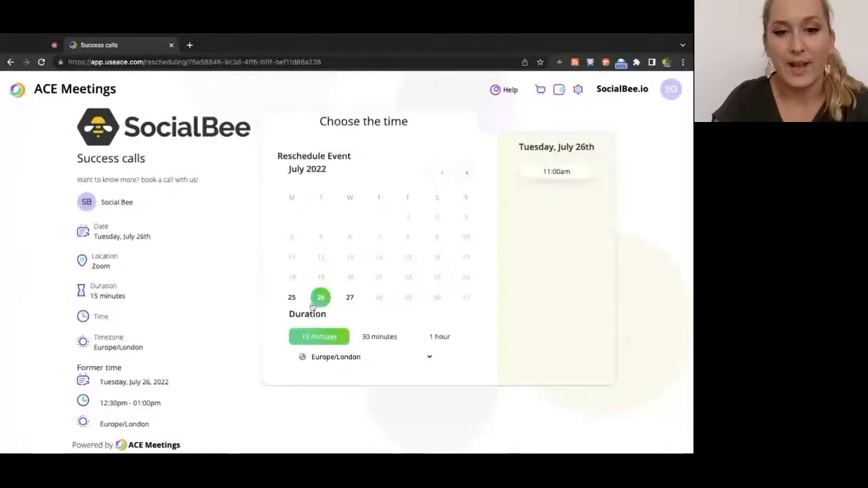
click(557, 173)
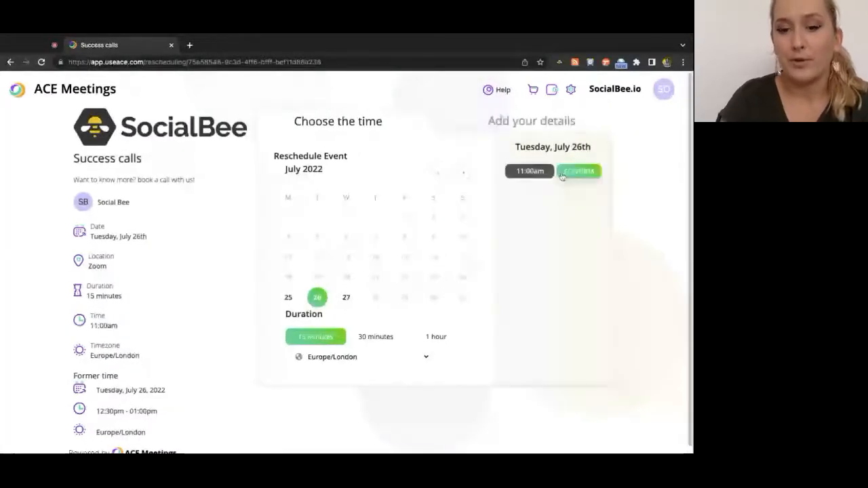
click(562, 174)
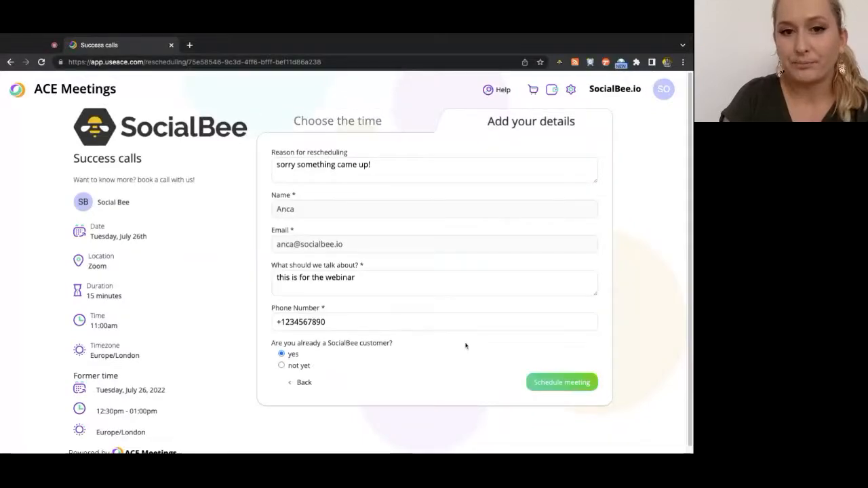
click(545, 384)
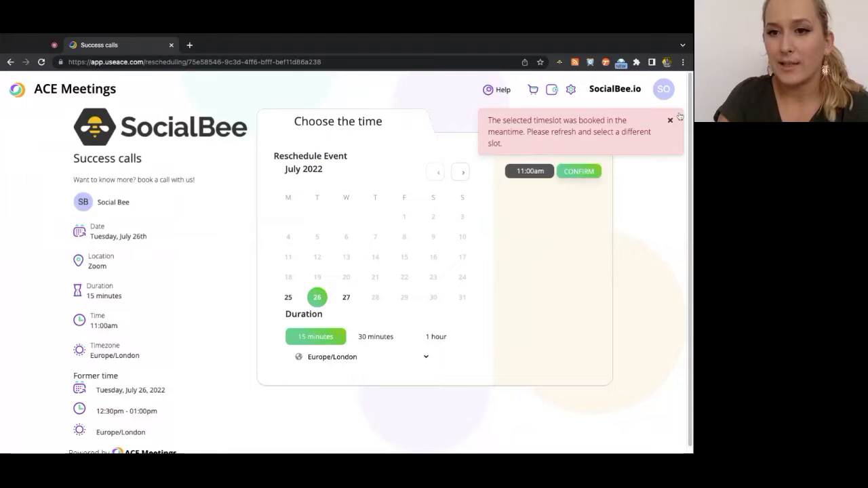
click(670, 120)
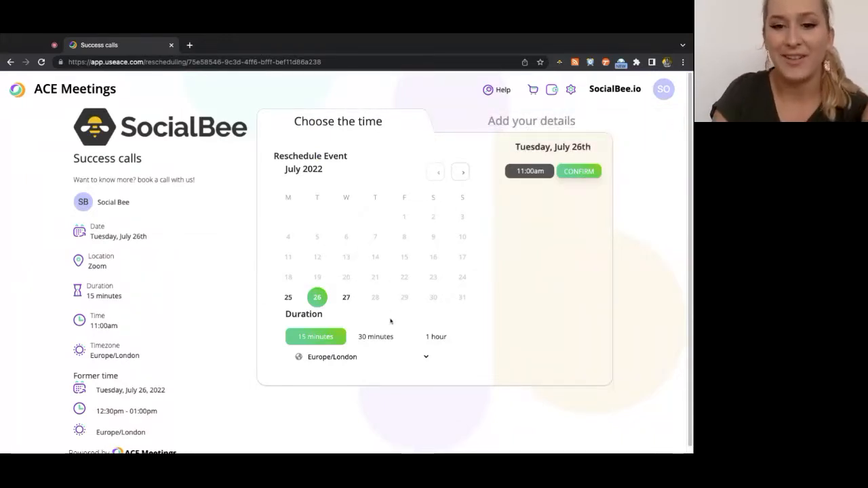
Retry as a 30-minute meeting at 09:00am, dismiss the rejection, and return to the Dashboard
click(386, 341)
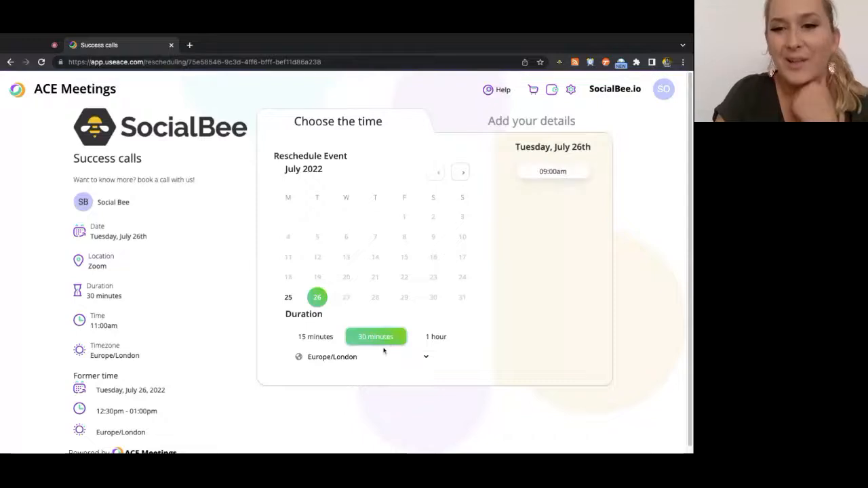
click(525, 172)
click(595, 173)
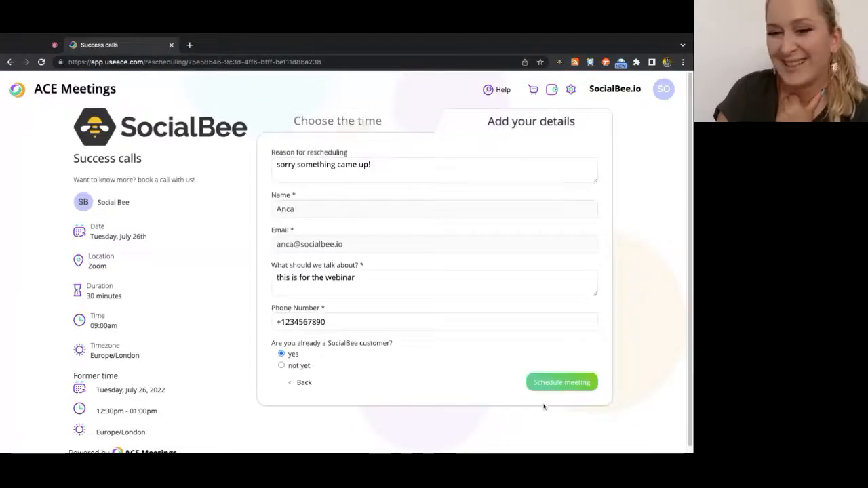
click(560, 383)
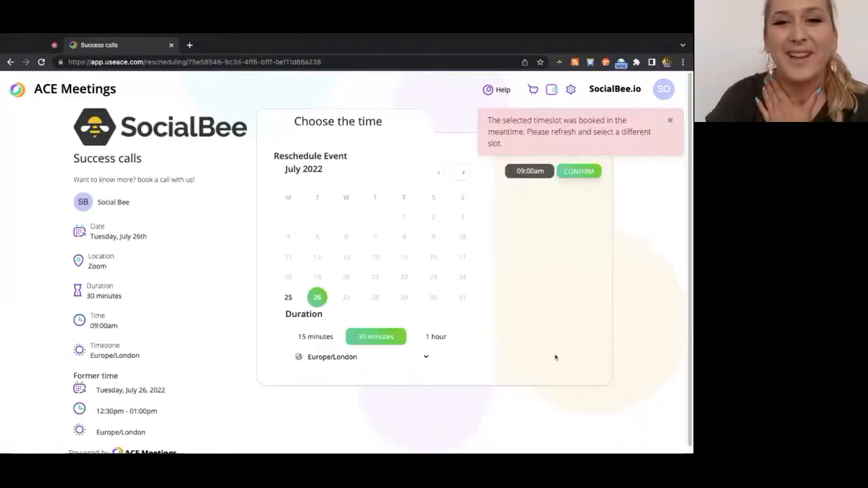
click(669, 120)
click(45, 97)
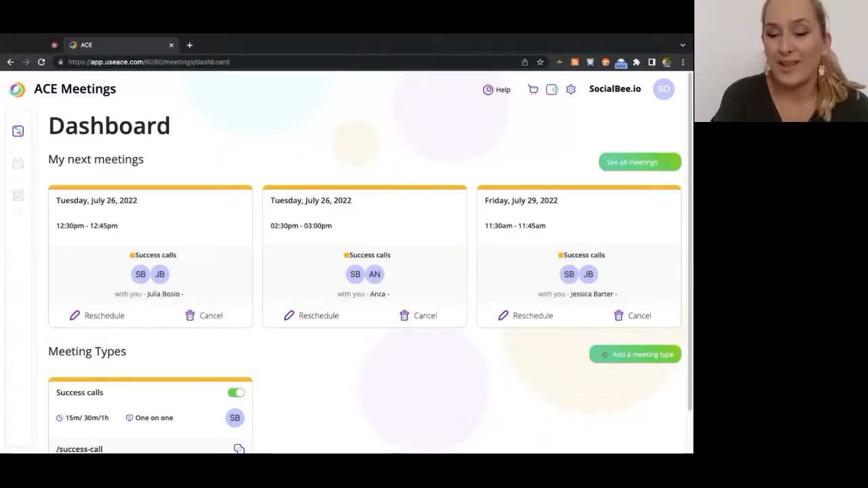
Show the Earn ACE Coins page with its 1,160.00 coin total
click(553, 91)
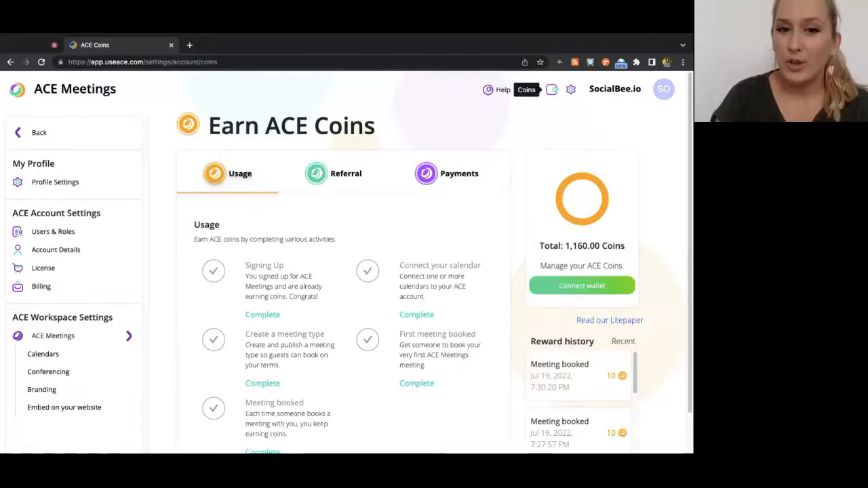
Review the Referral and Payments coin rewards, then return to the Run The World webinar tab
scroll(255, 273, down, 1)
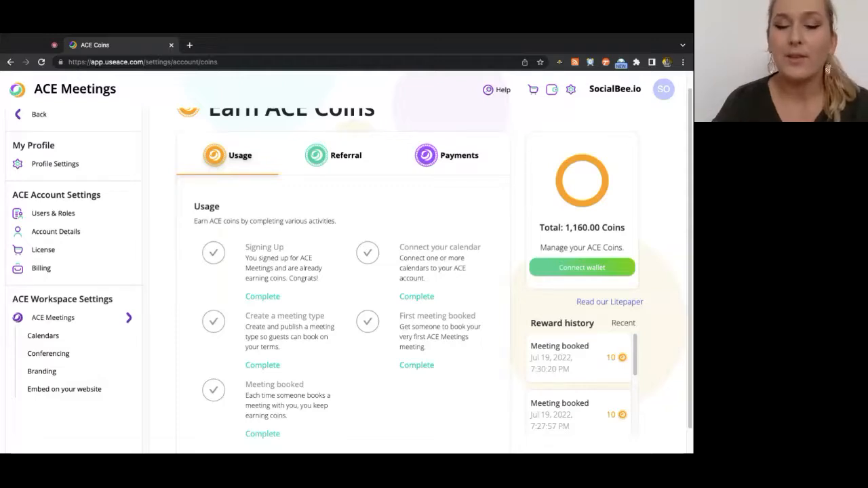
click(334, 155)
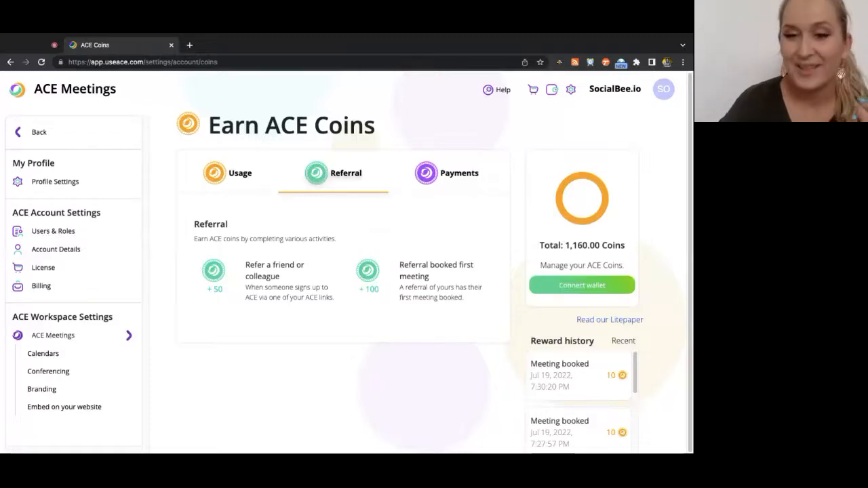
click(435, 175)
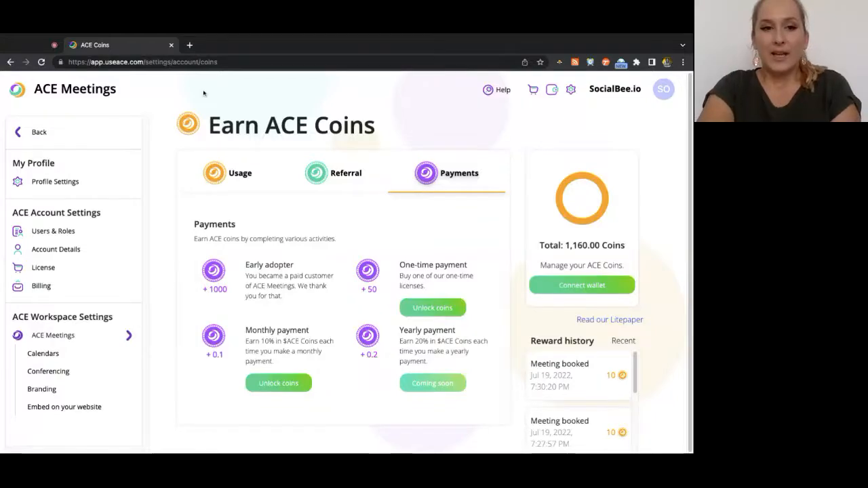
click(54, 45)
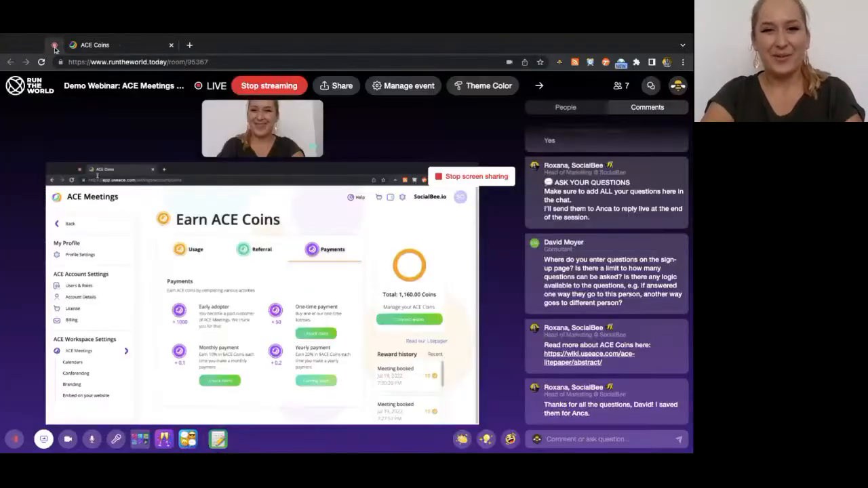
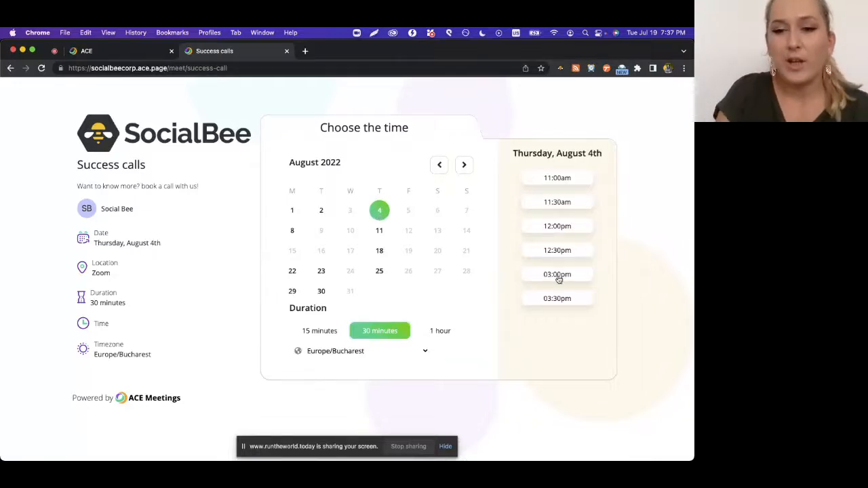
Pick and confirm the 11:30am slot to reach the booking details form
click(560, 203)
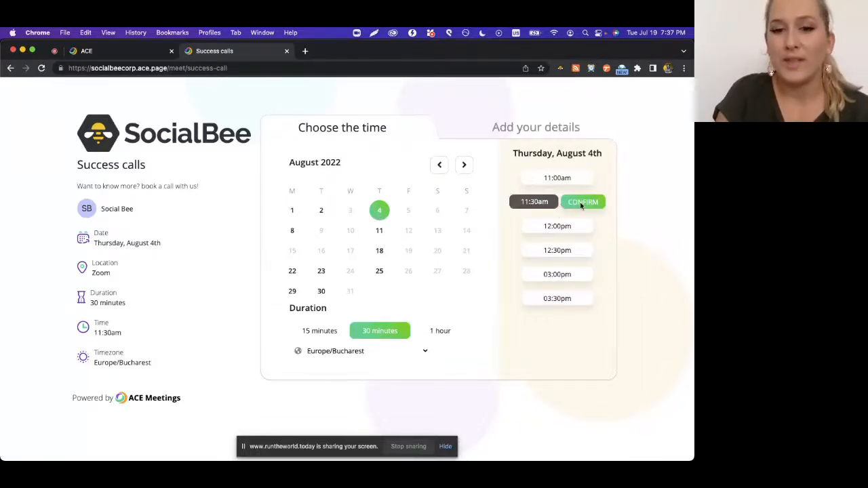
click(580, 206)
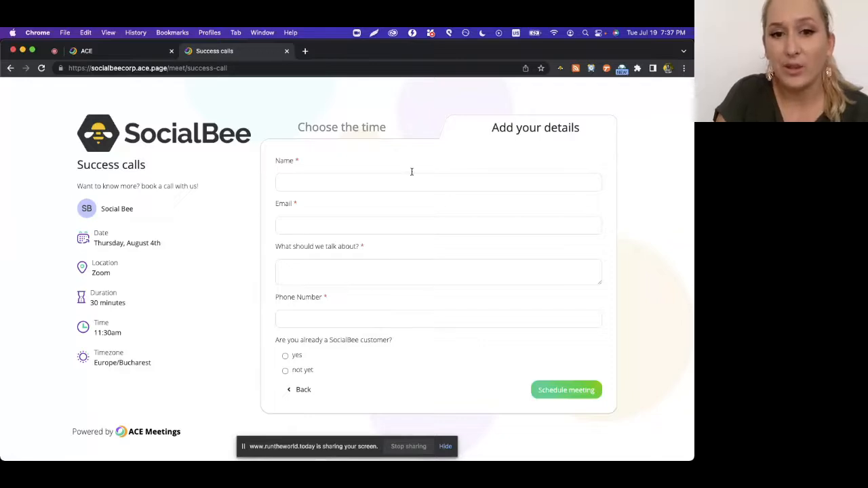
click(302, 186)
Leave the name, email, topic and phone fields empty to show required errors, then return to My meeting types
click(299, 231)
click(301, 282)
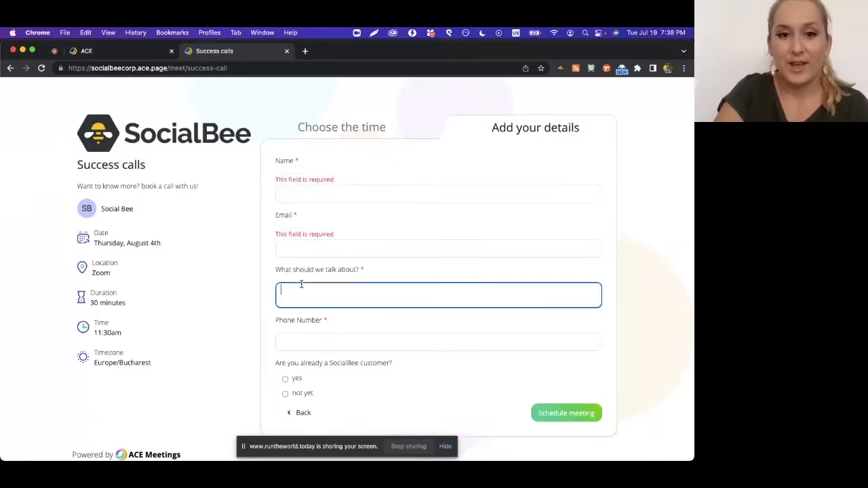
click(300, 343)
scroll(302, 363, down, 1)
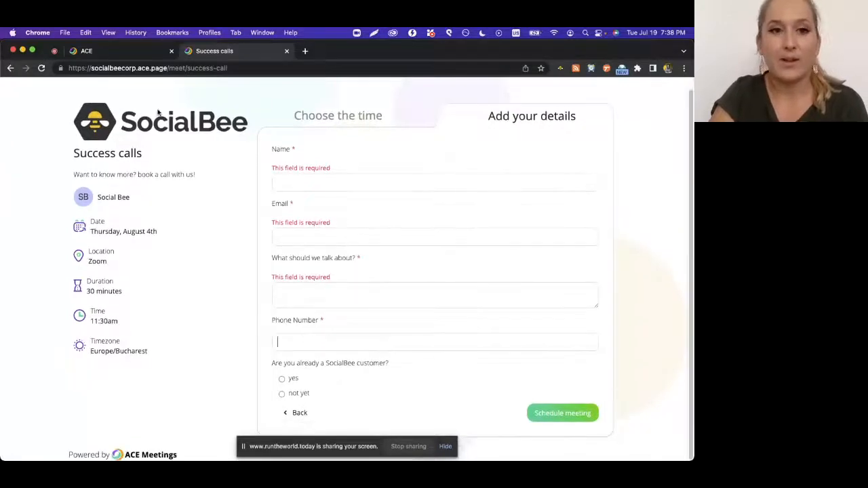
click(105, 51)
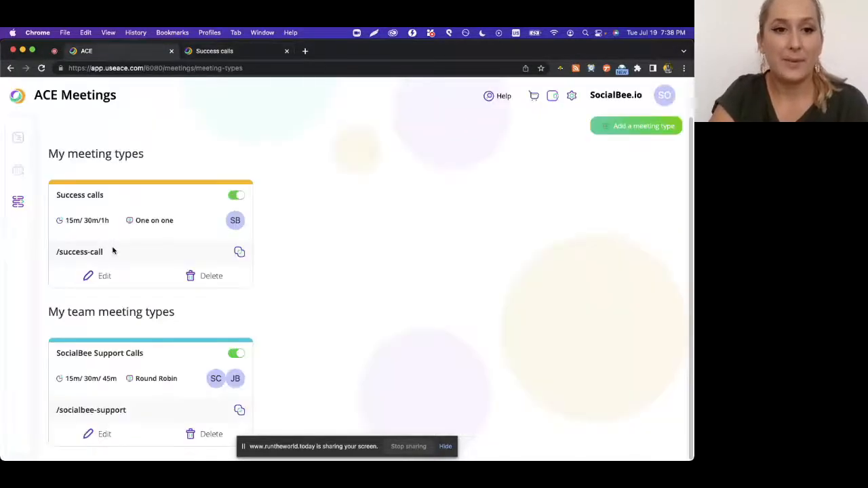
Review the Success calls booking questions, down to Email and Text Reminders on and Email Follow-Up off
click(106, 283)
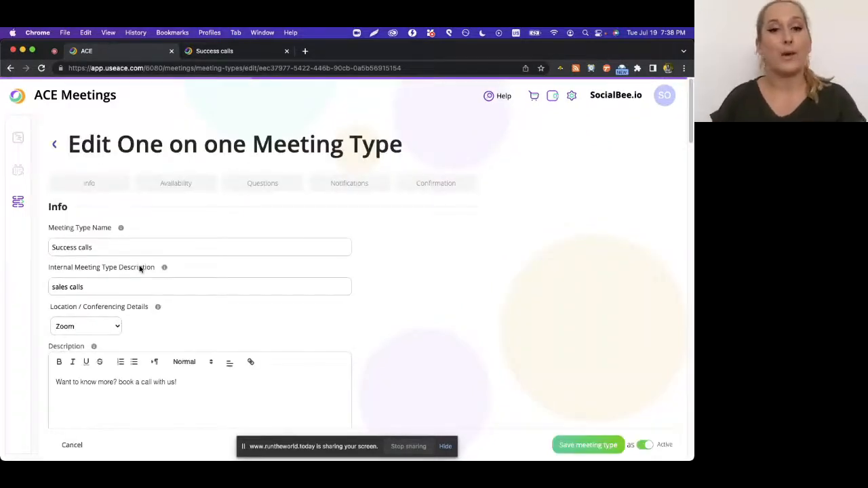
click(261, 188)
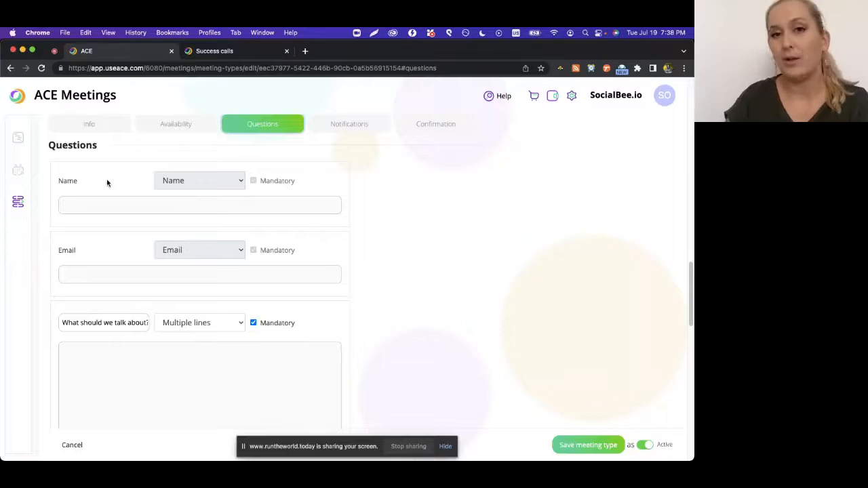
scroll(106, 182, down, 4)
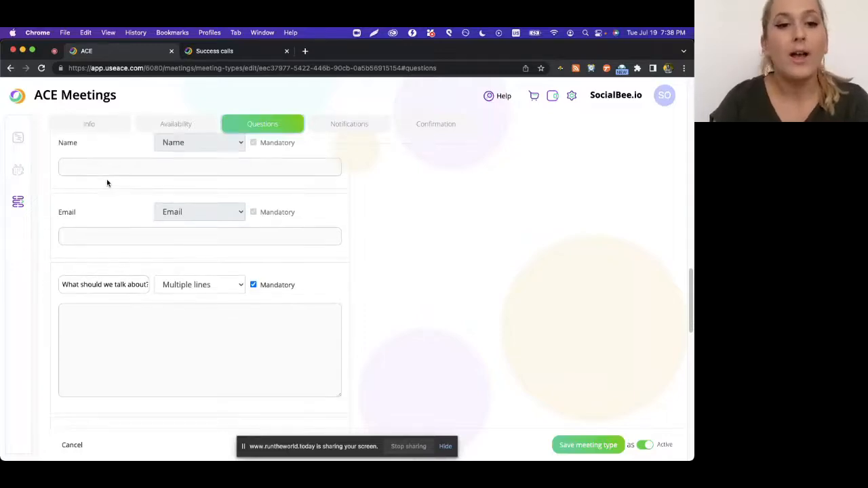
scroll(128, 227, down, 3)
scroll(128, 226, up, 1)
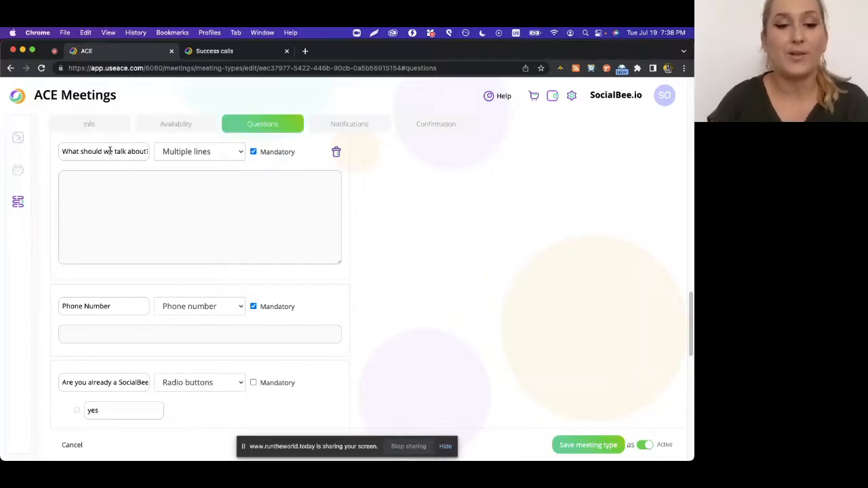
scroll(130, 362, down, 1)
scroll(140, 279, down, 1)
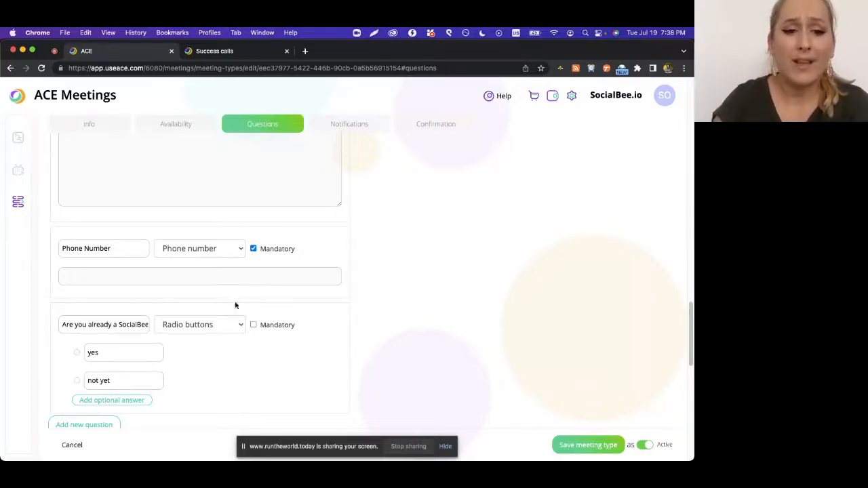
scroll(228, 323, down, 2)
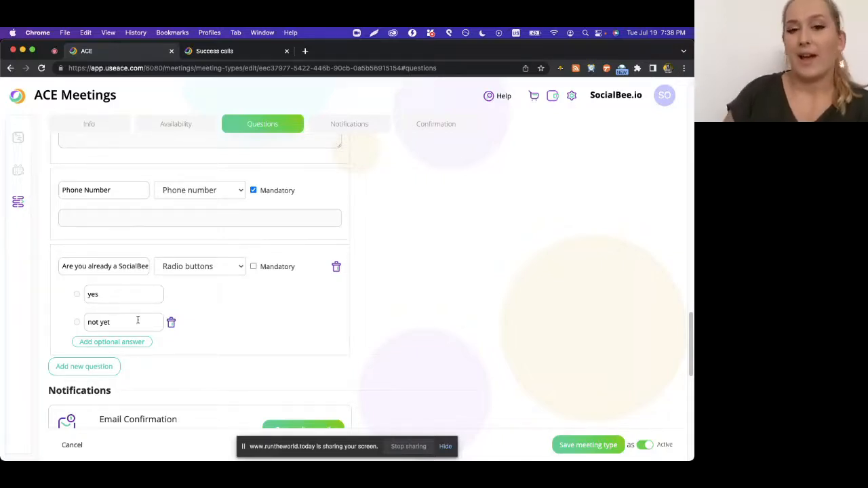
scroll(137, 320, down, 10)
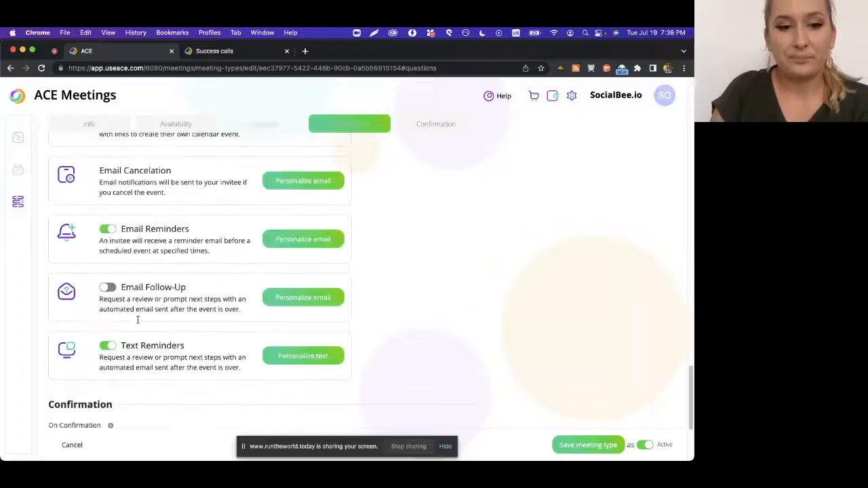
Return to the runthe world webinar and stop sharing the screen, leaving only the presenter's camera
click(55, 52)
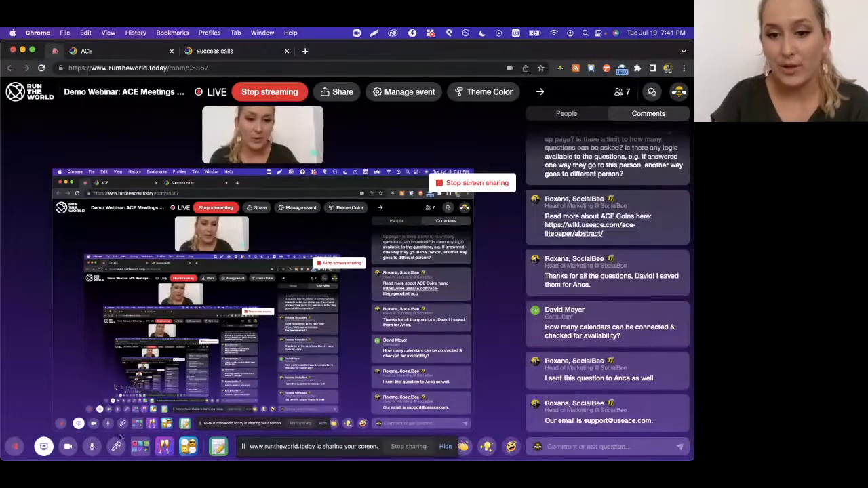
click(741, 473)
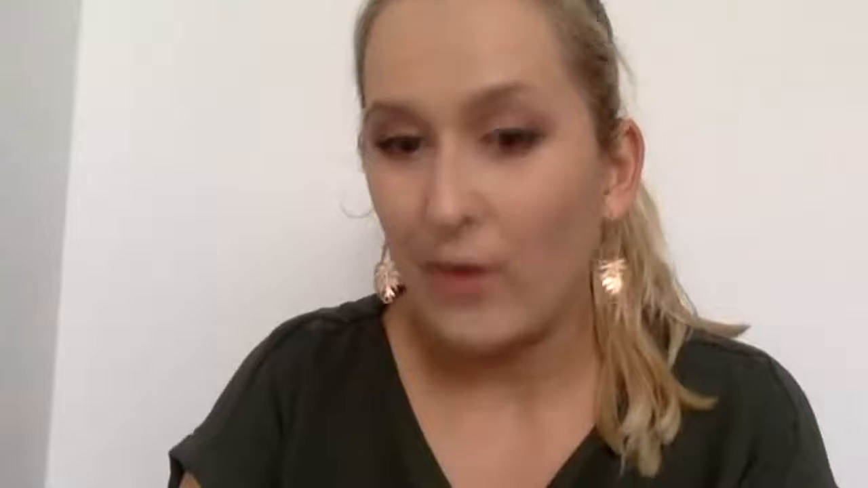